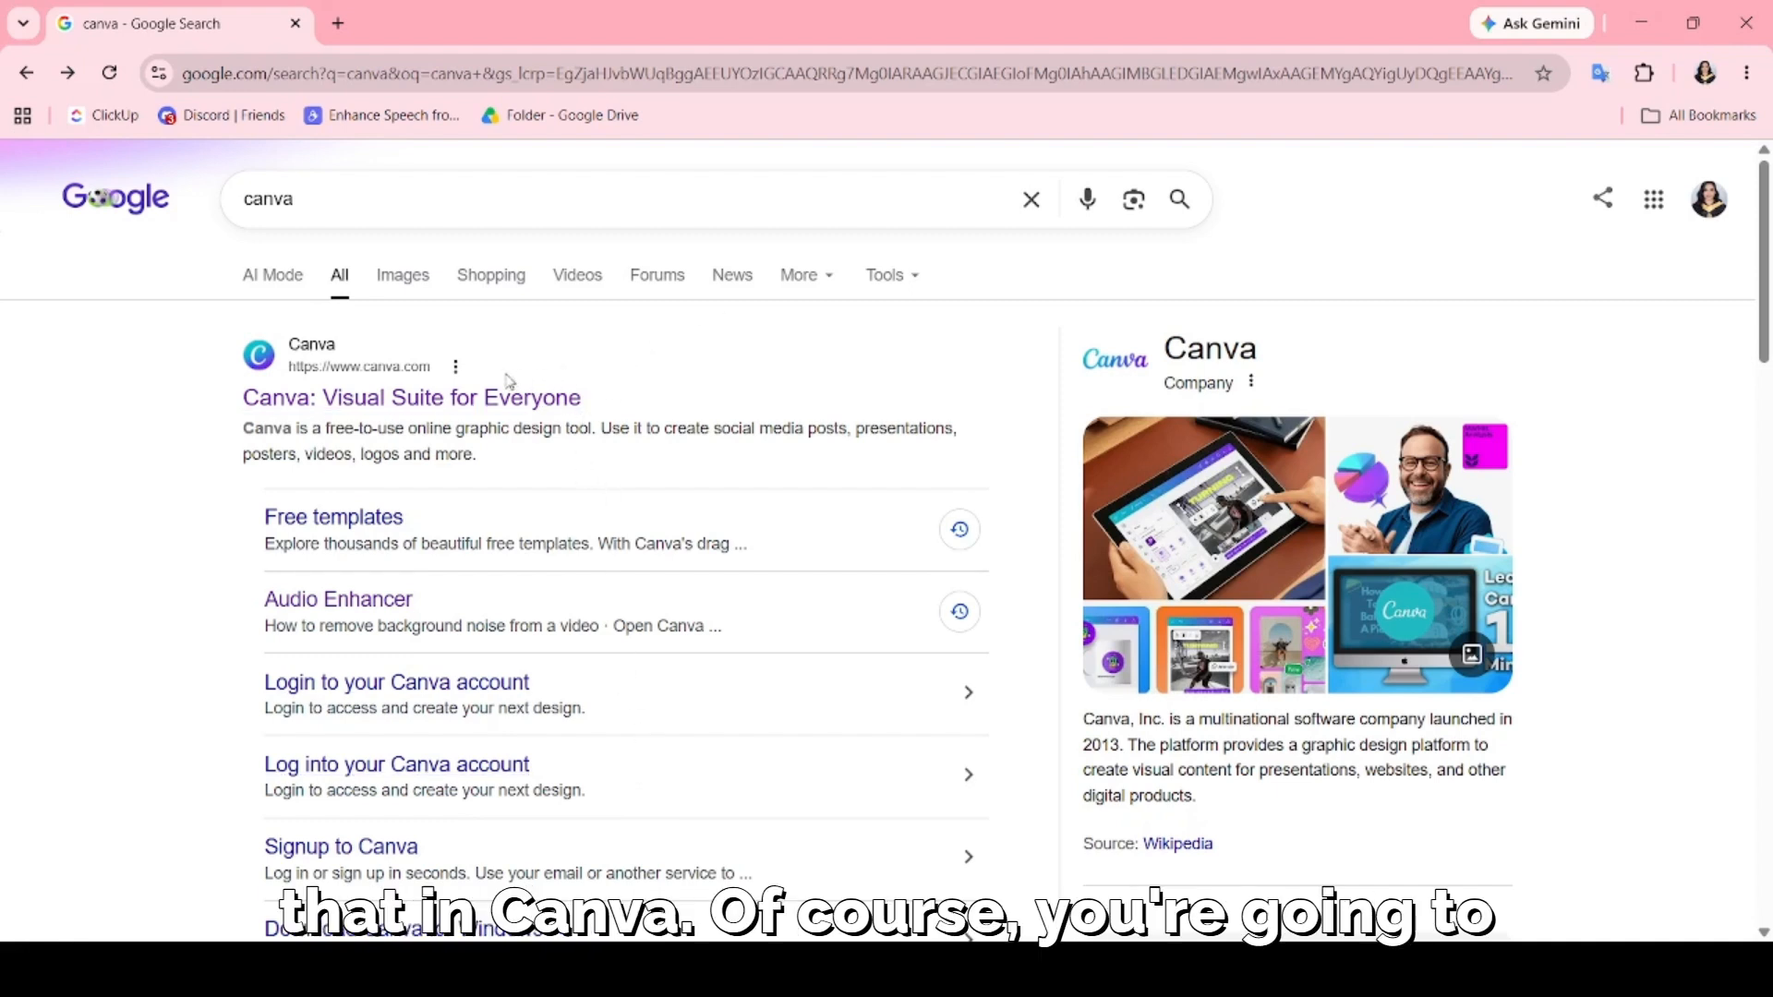
Go to the Canva site, search the new design types for "video" and create a Landscape Video design.
left_click(468, 412)
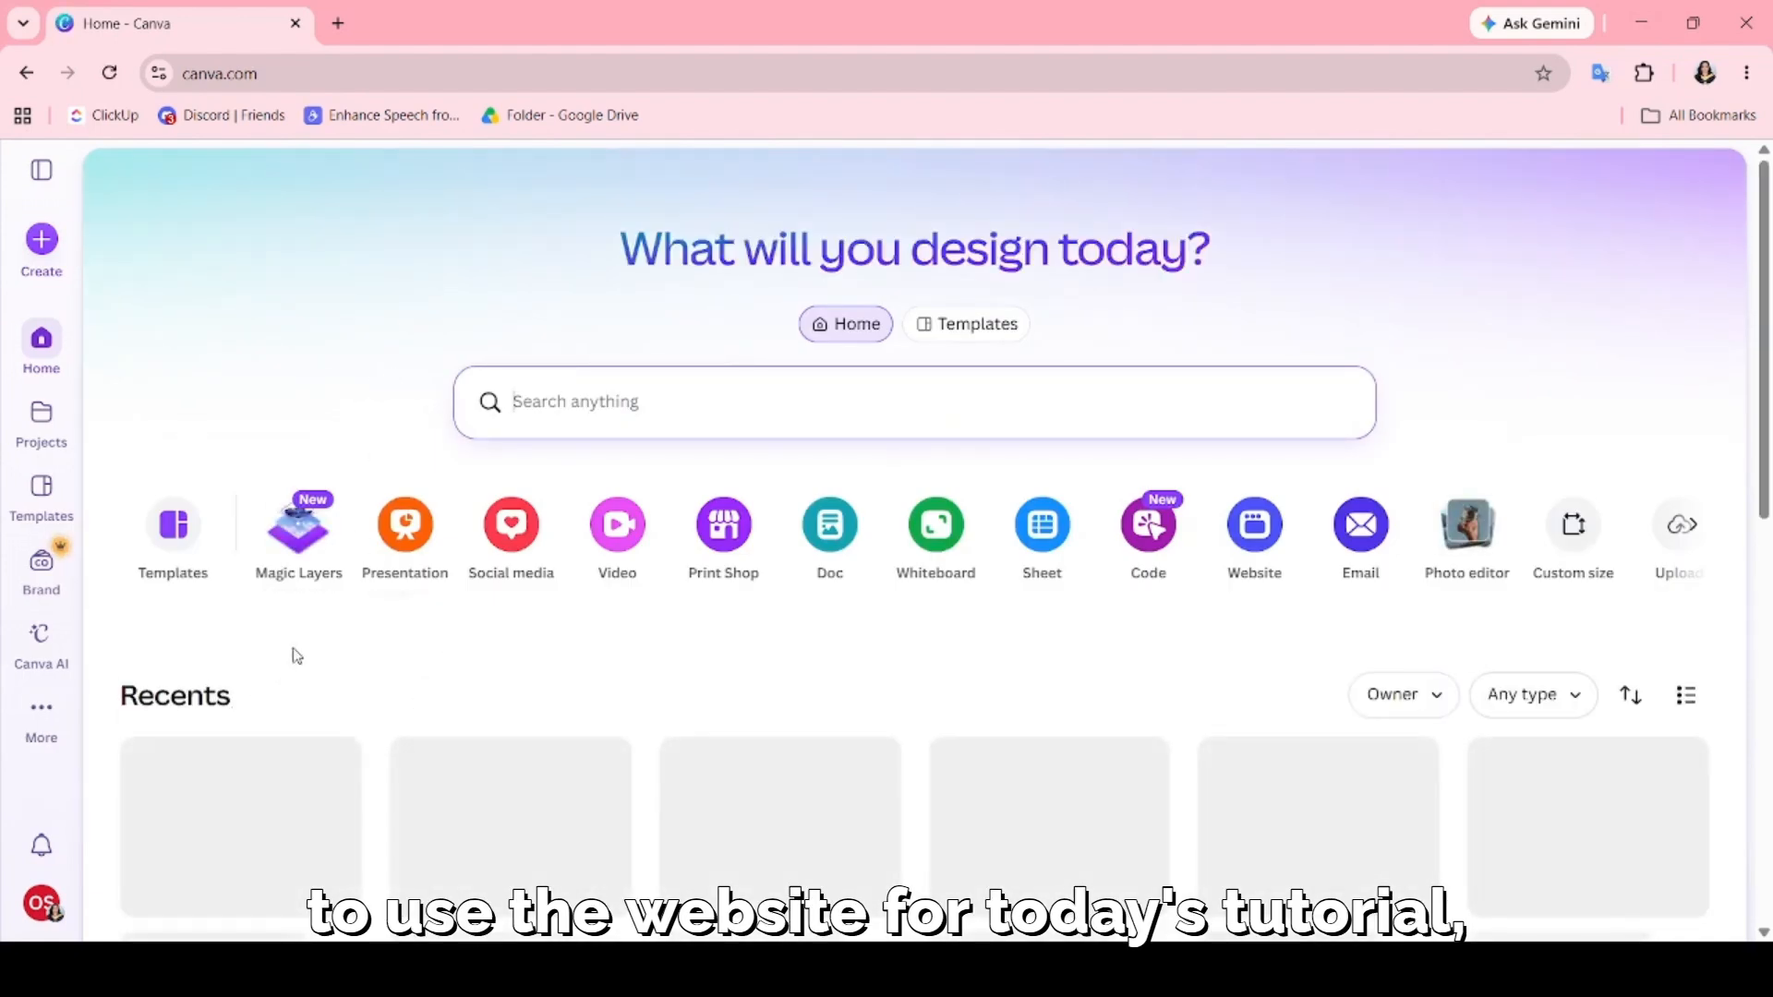
left_click(40, 242)
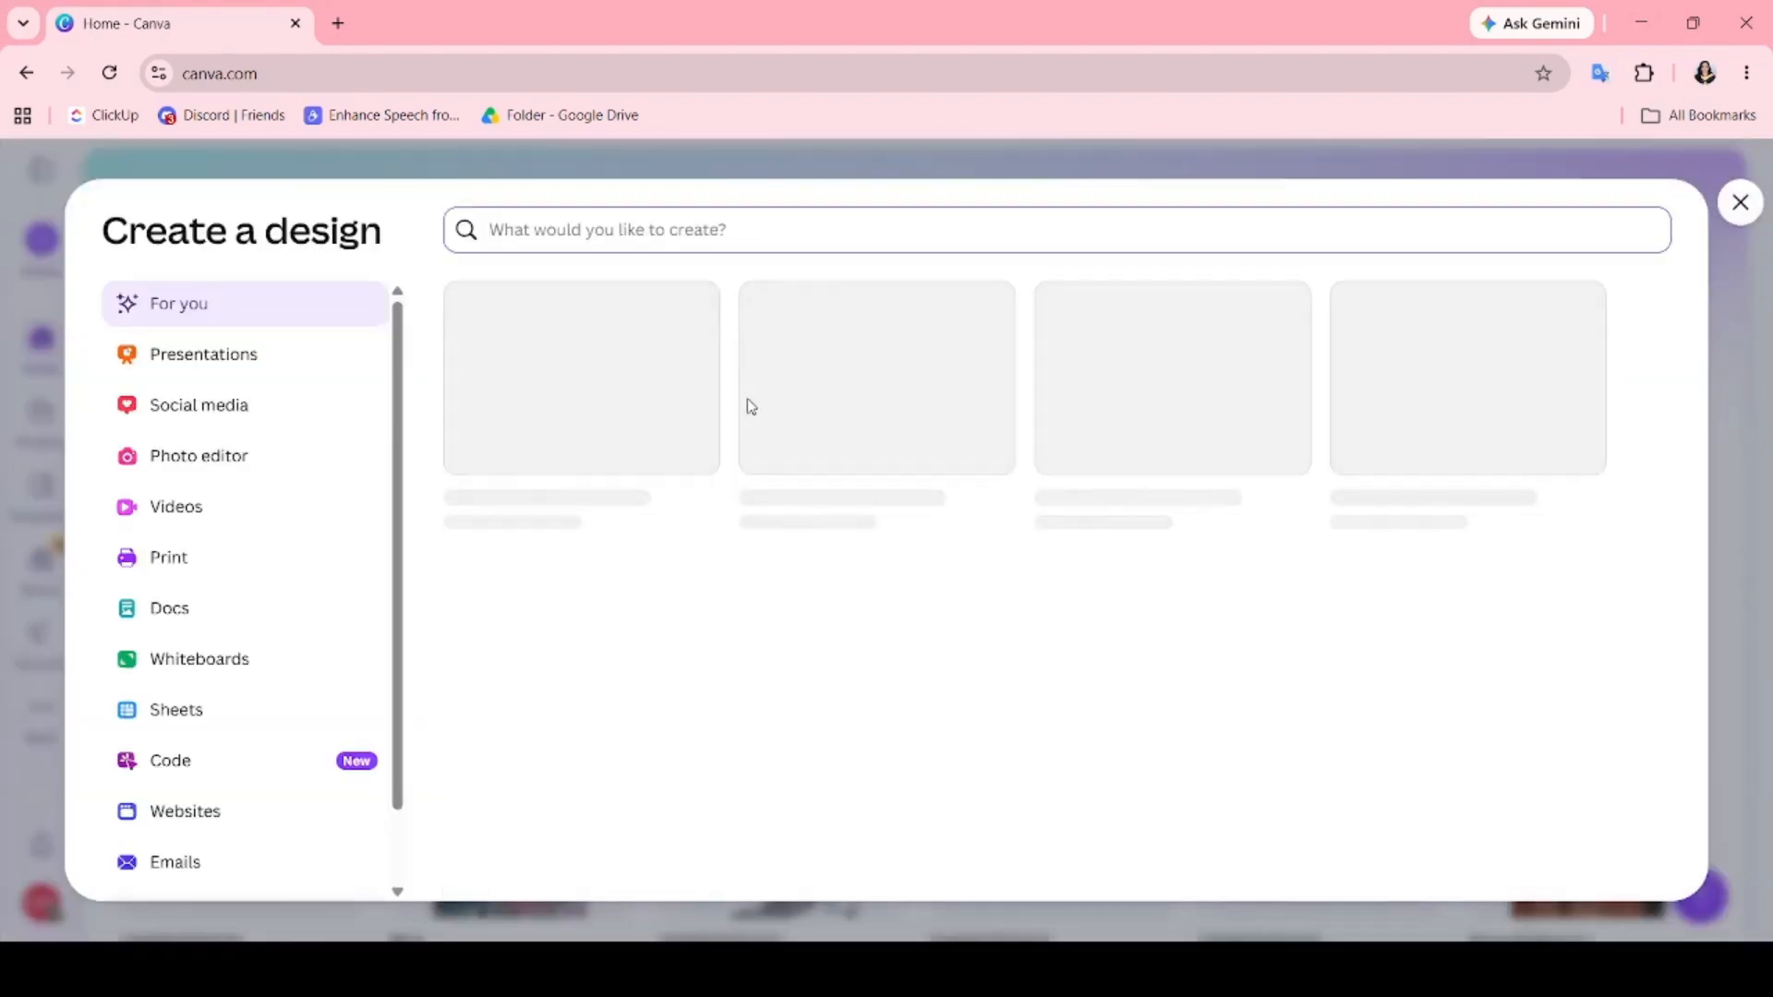
type("vide")
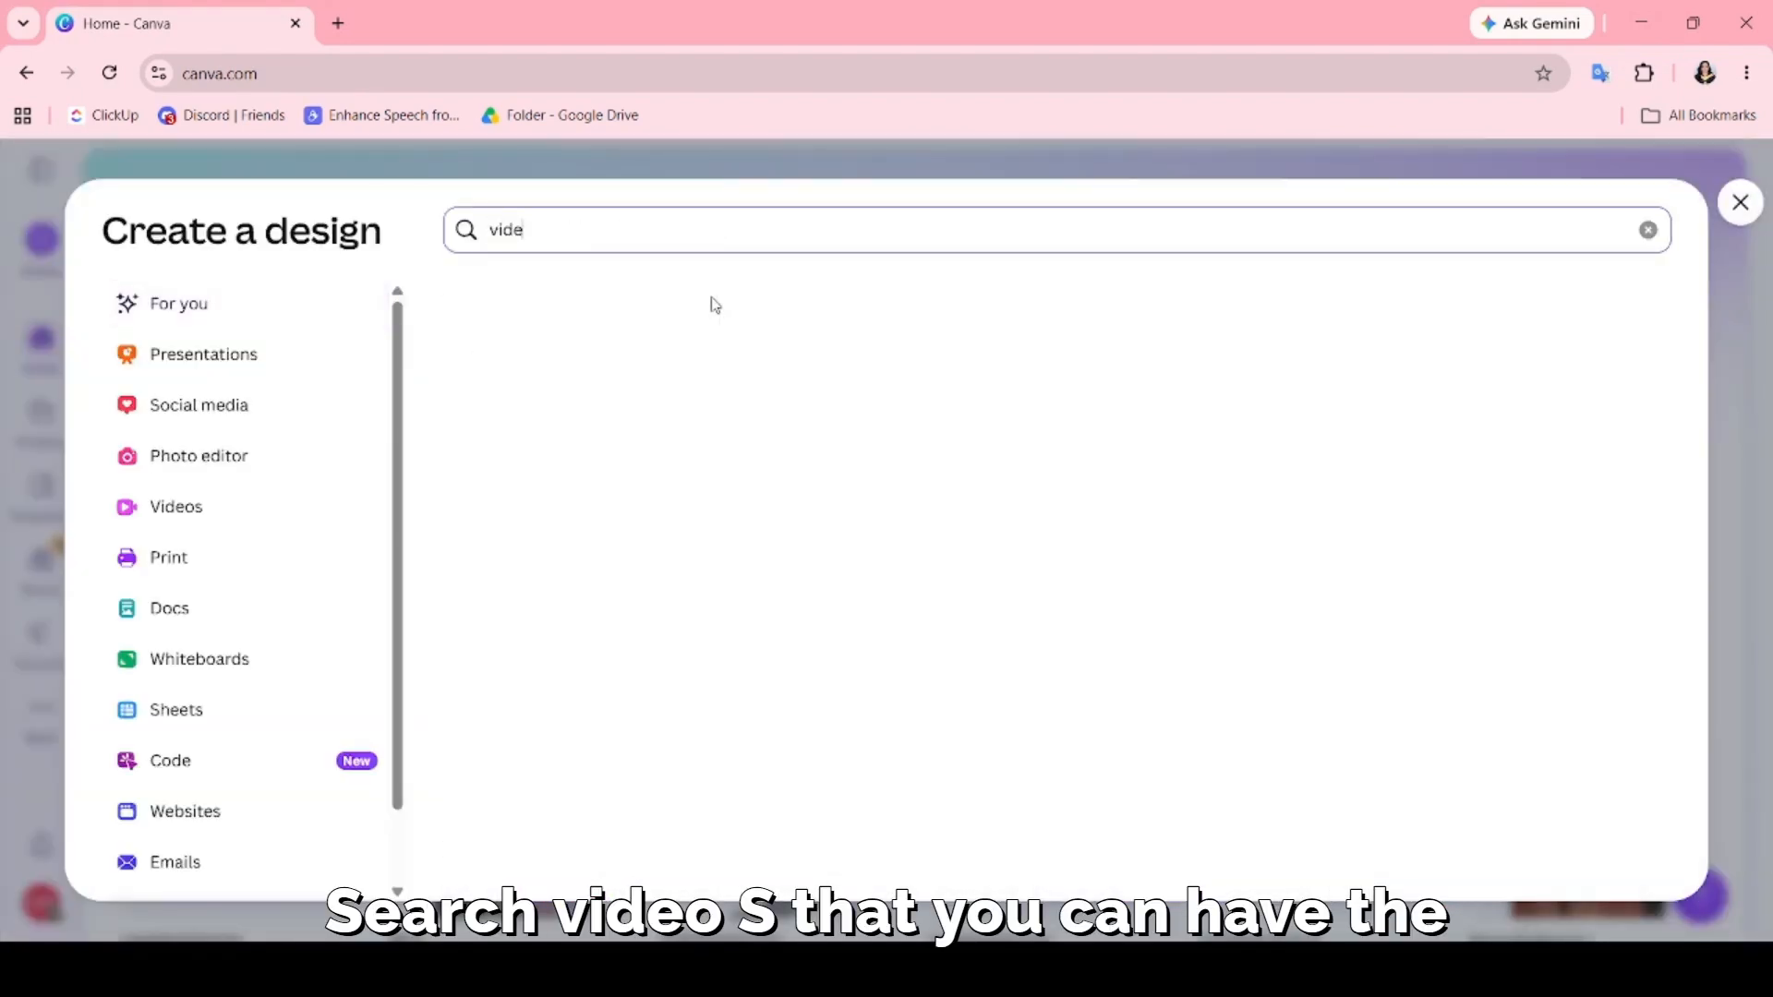
type("o")
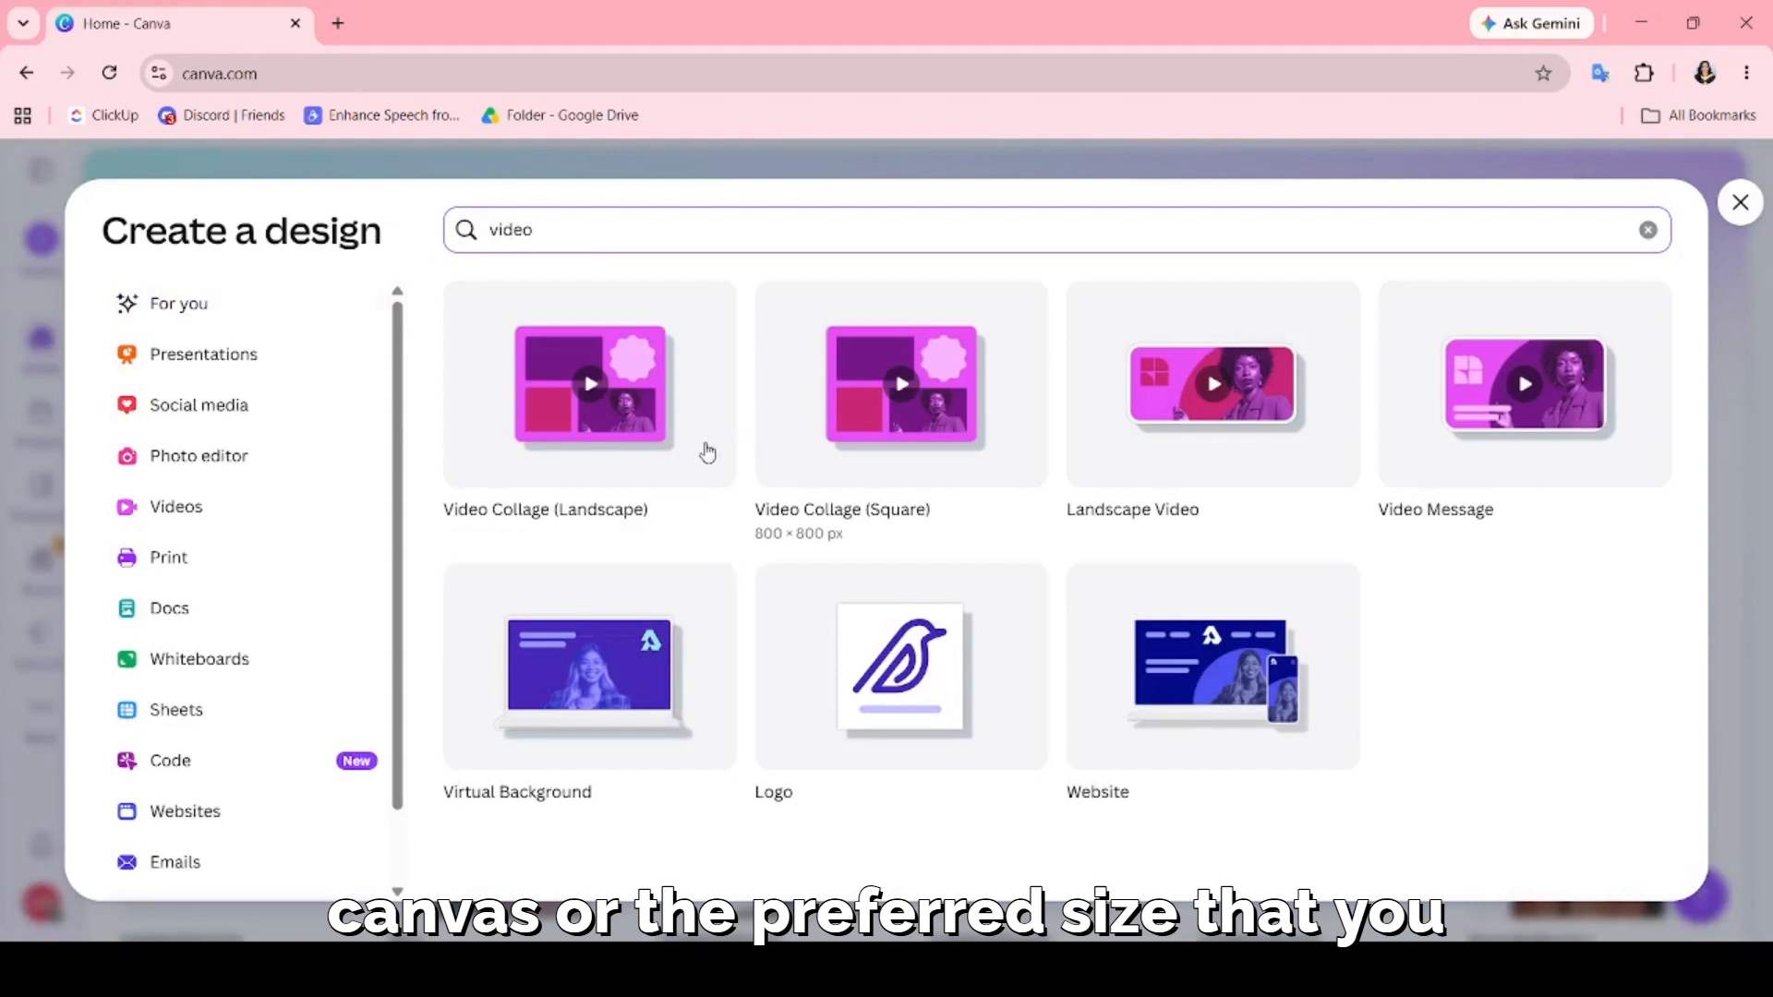
left_click(1205, 417)
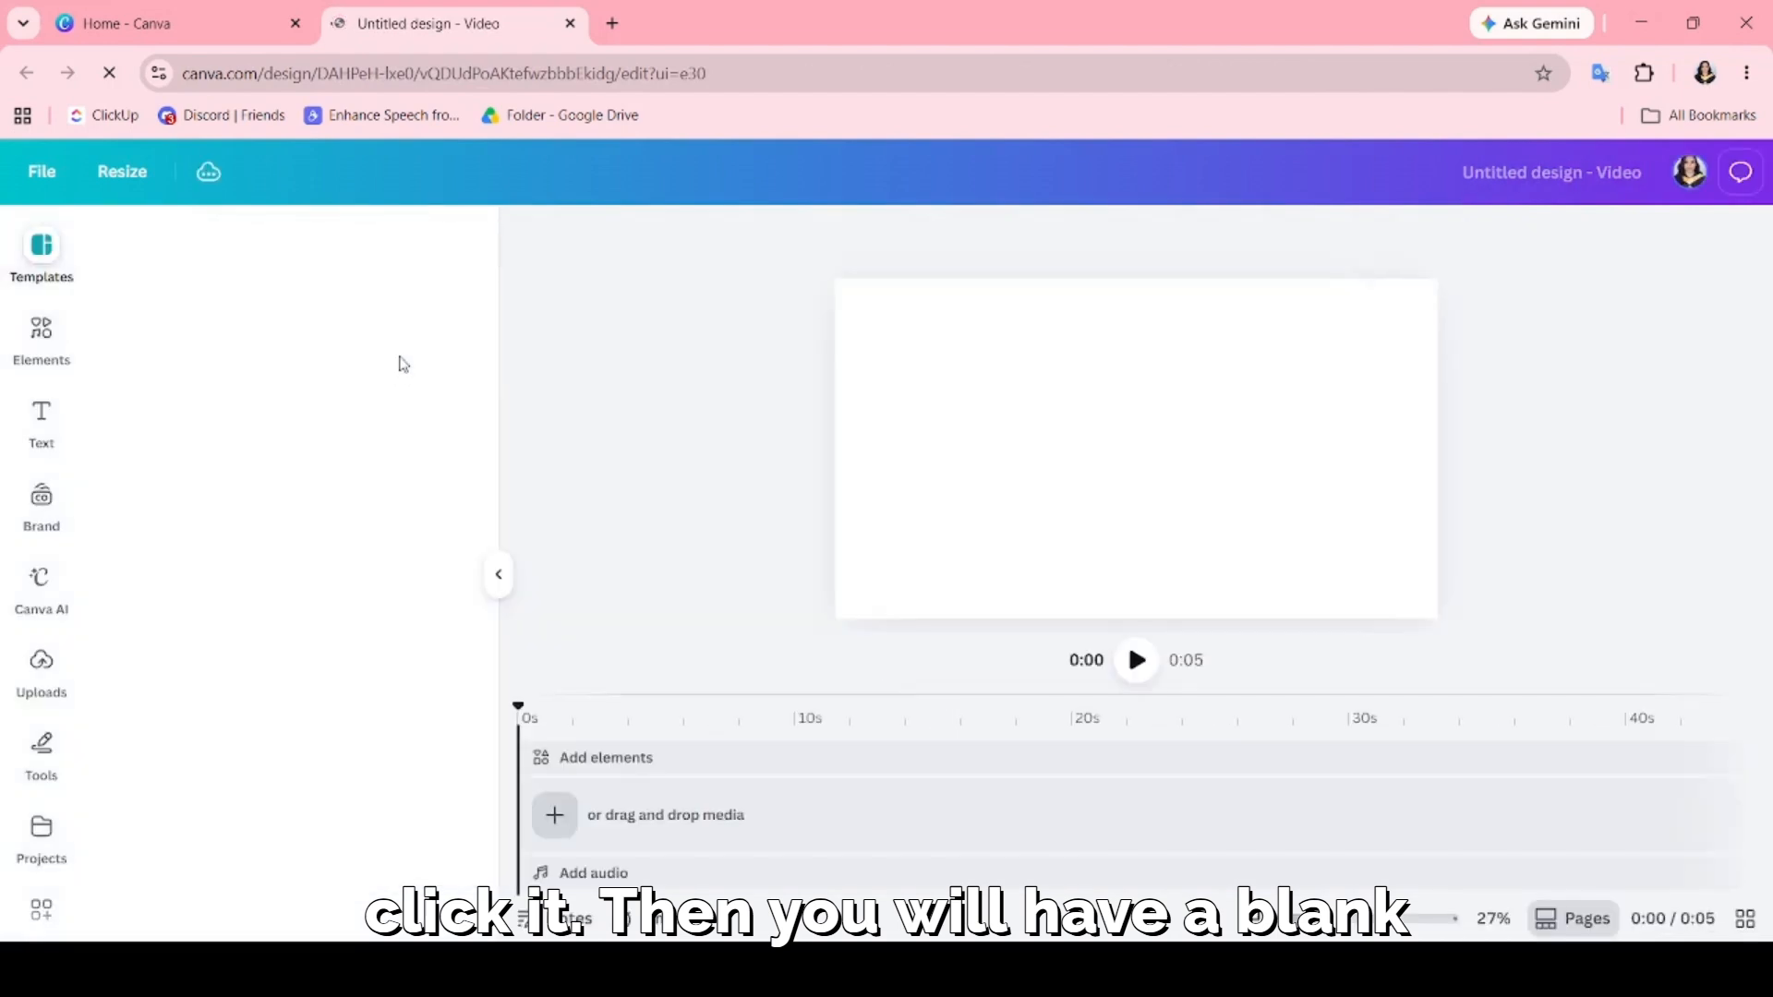
Upload the recorded screen video and add it to the empty design's timeline.
left_click(41, 669)
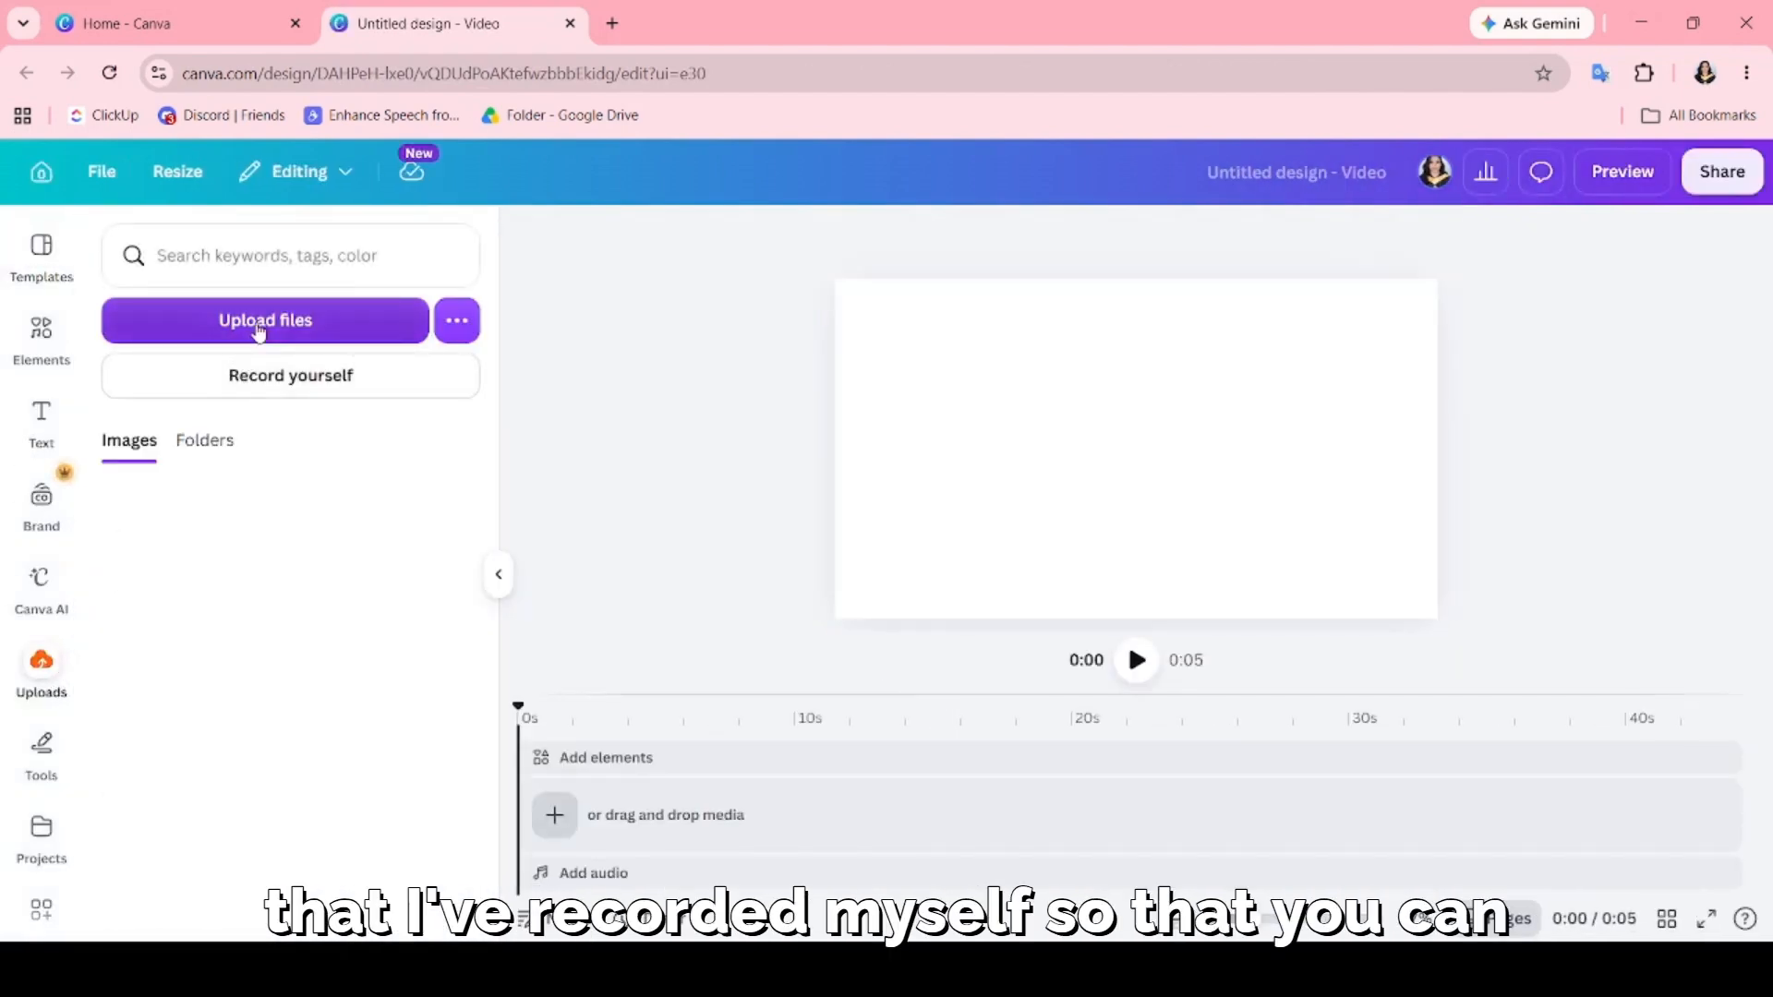
left_click(258, 325)
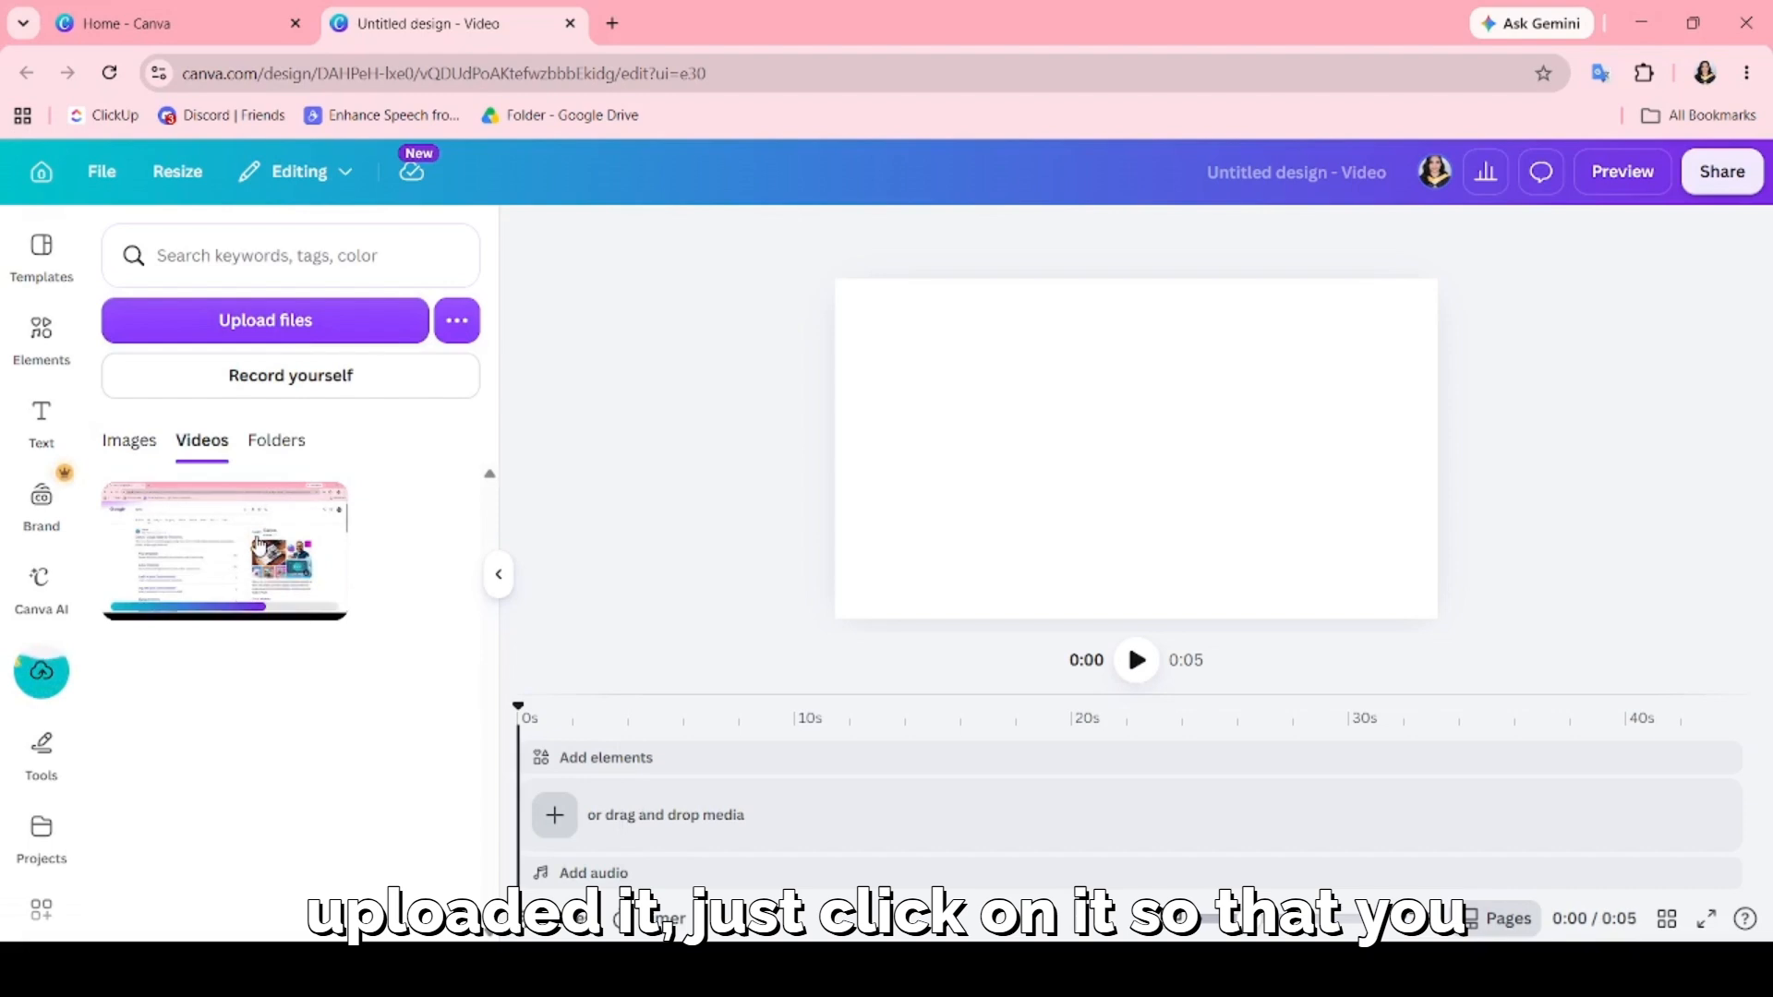
left_click(260, 545)
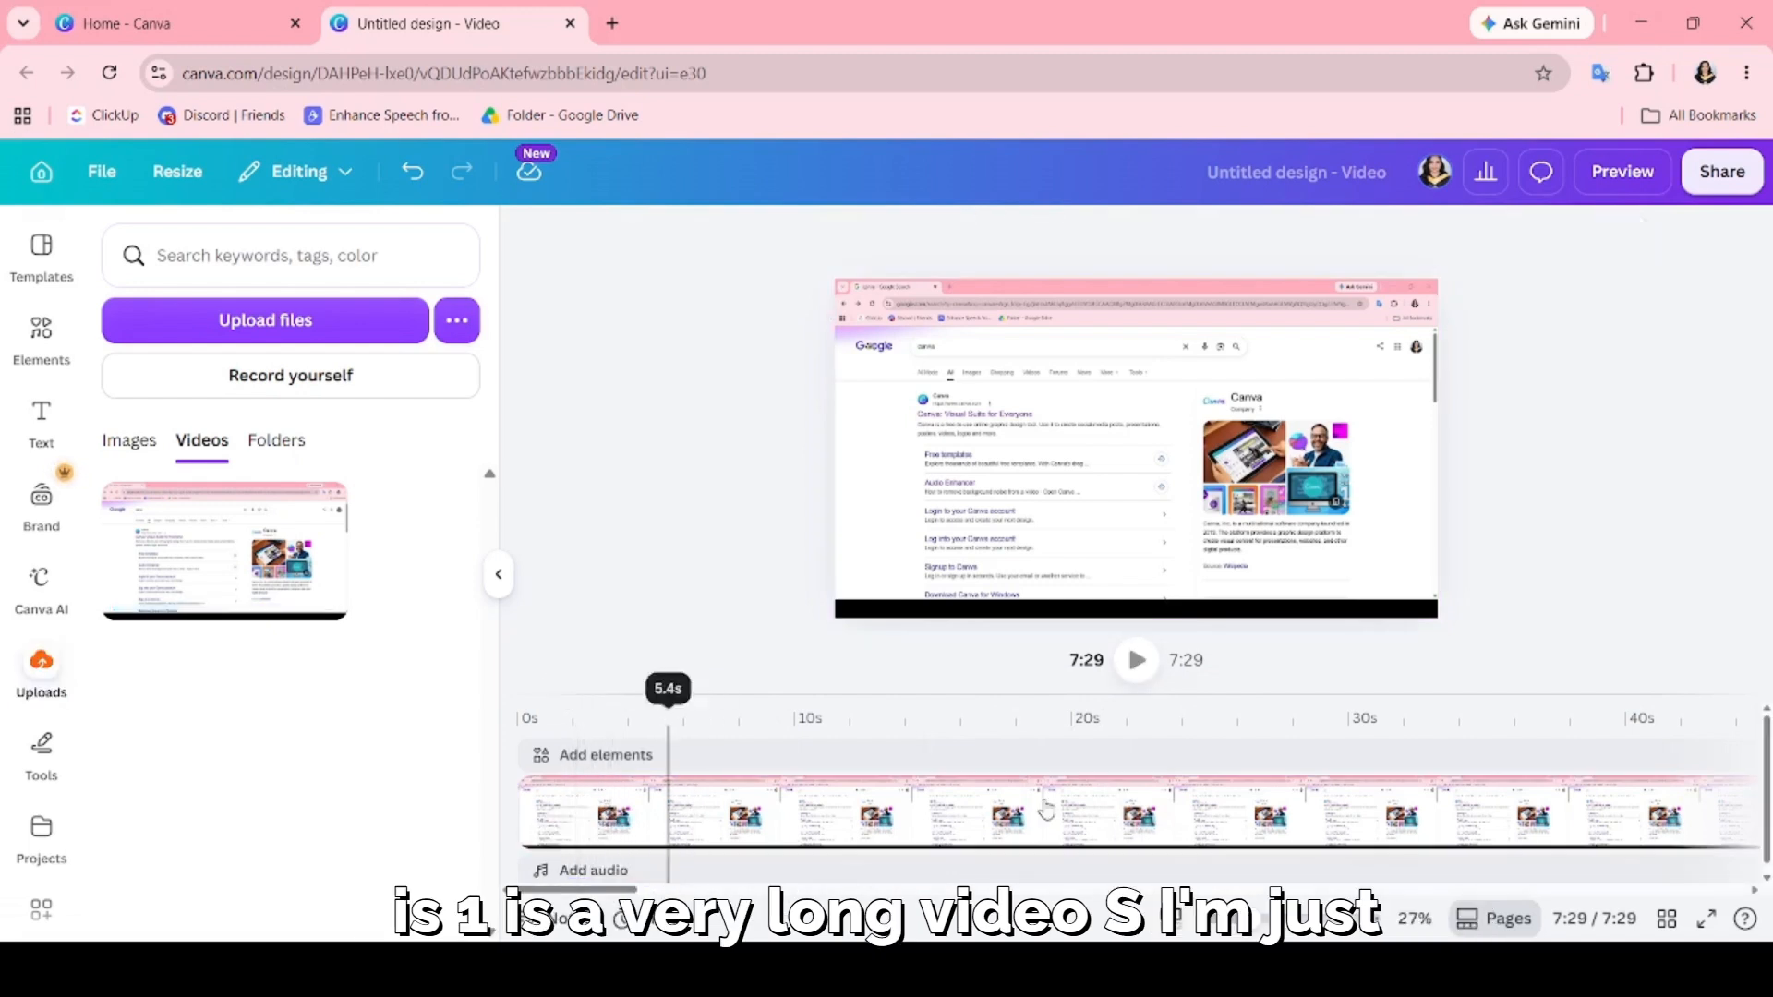
Split the video clip at about 47.5 seconds and delete the part after the split.
left_click(1560, 836)
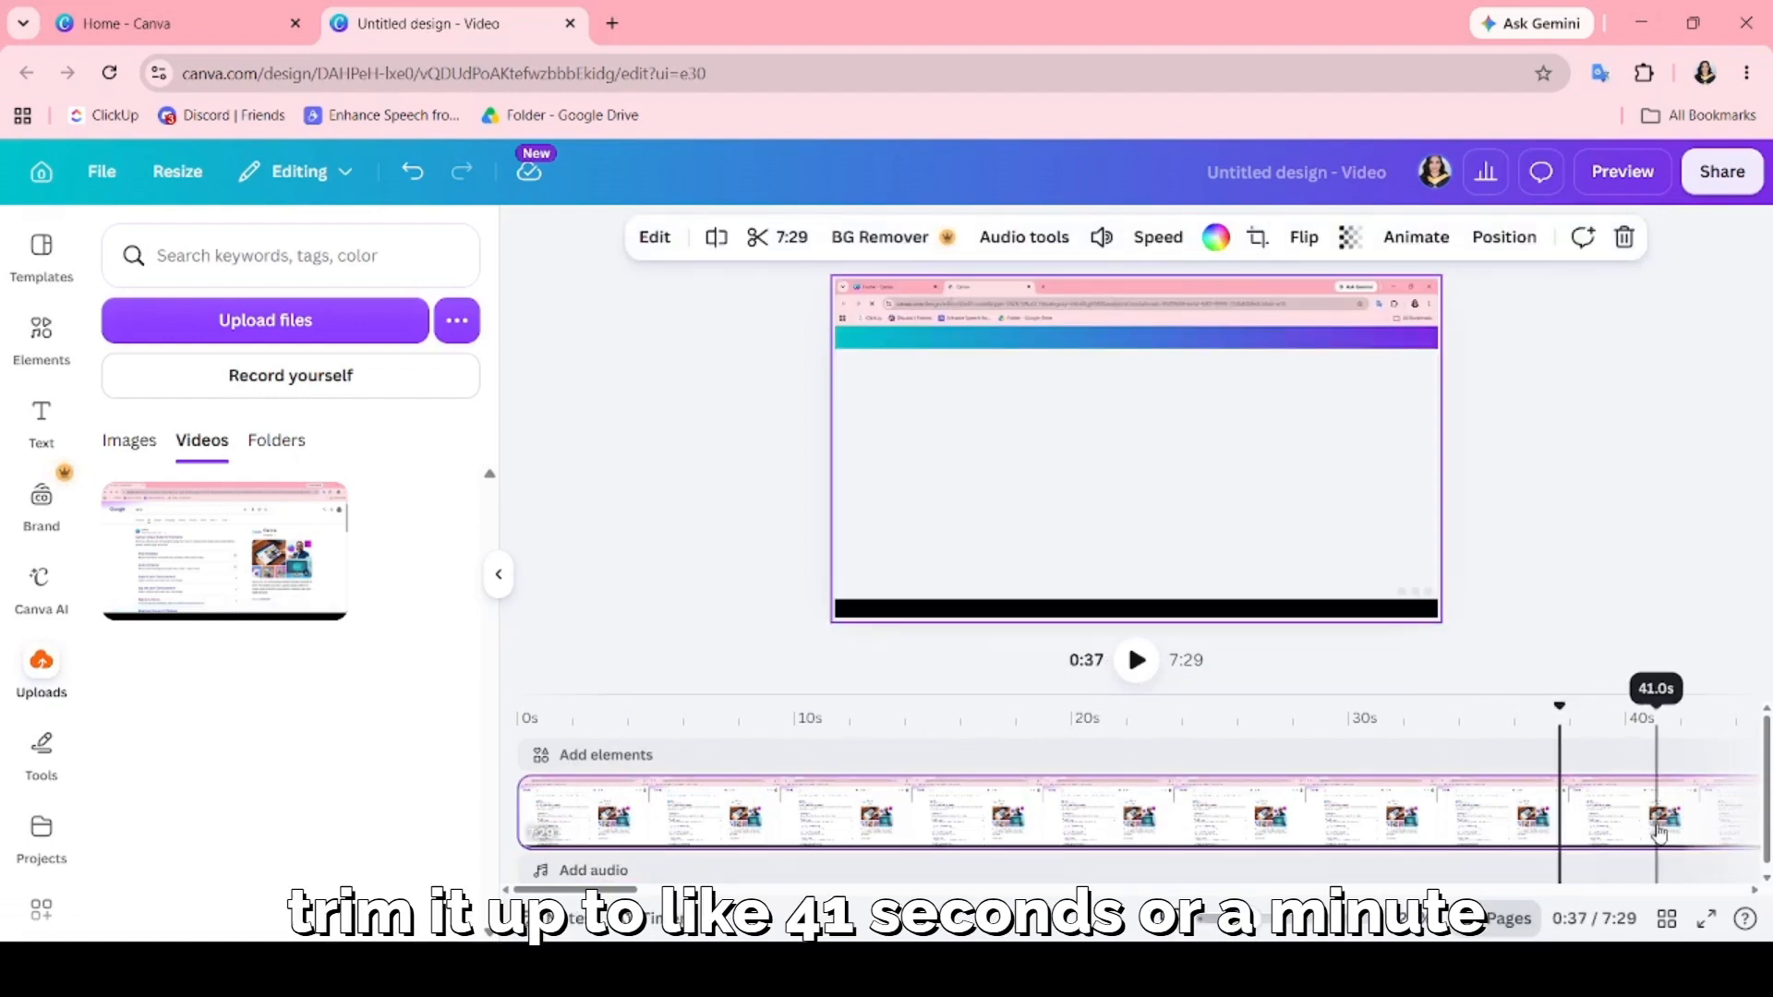
left_click(1655, 835)
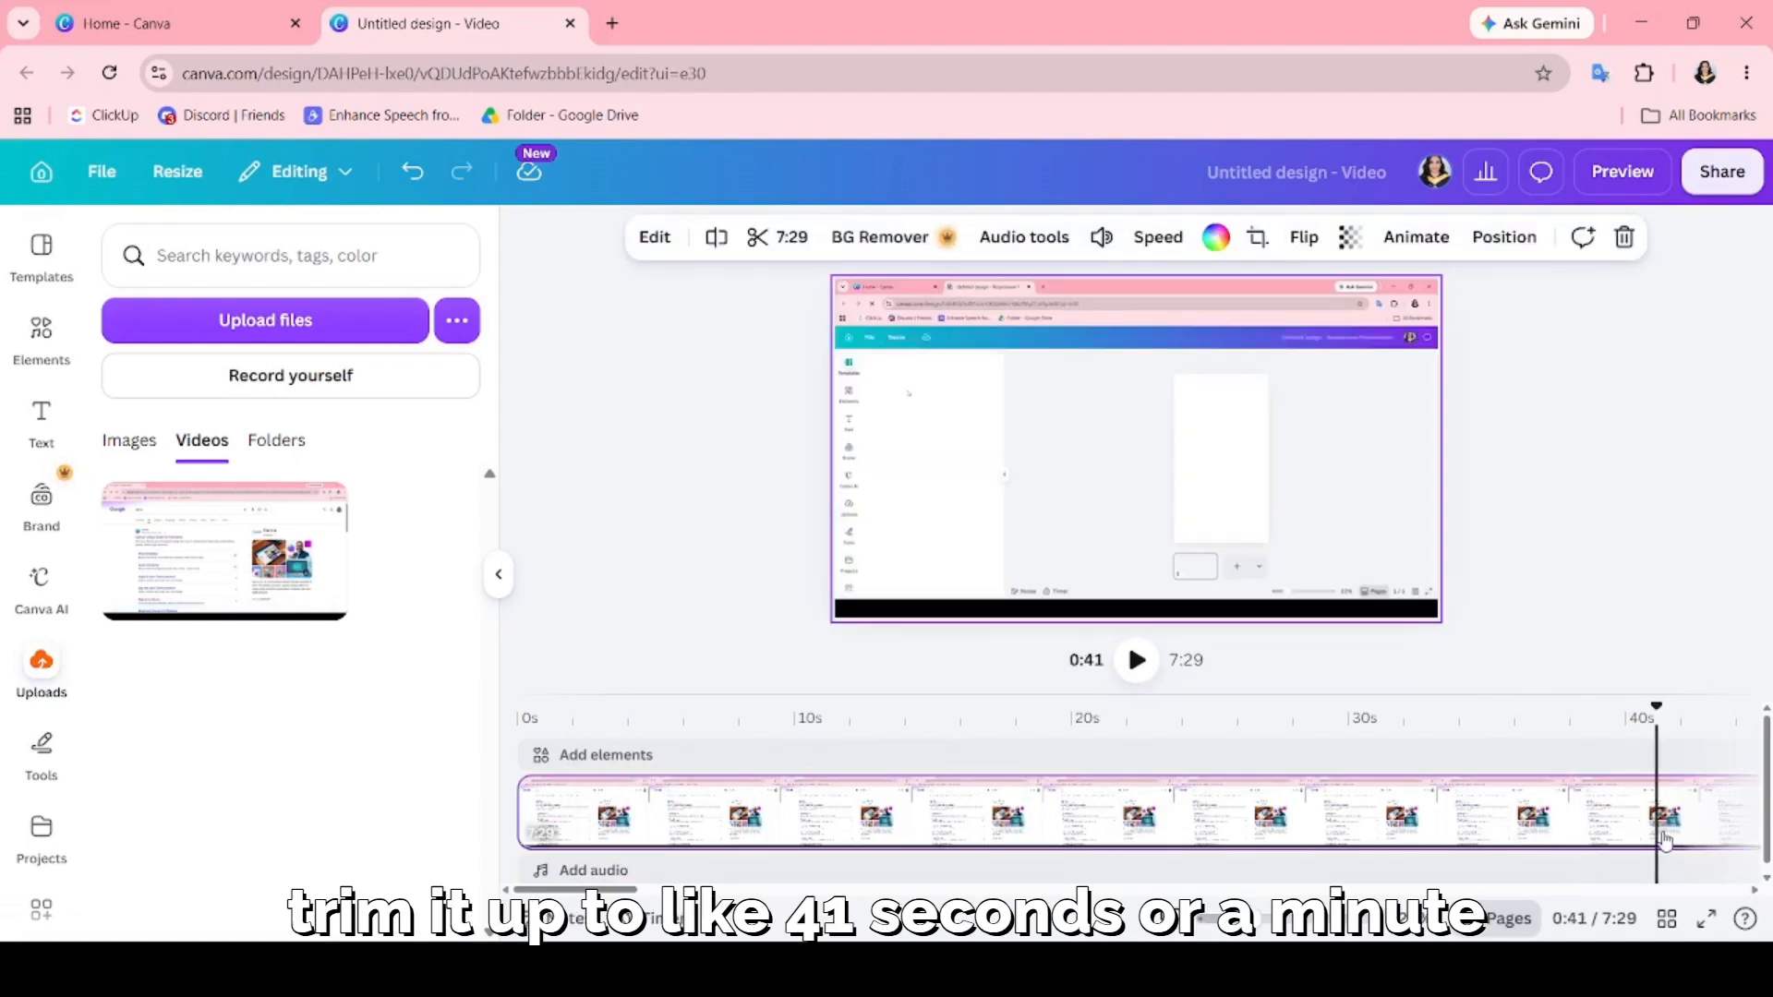
left_click(1760, 821)
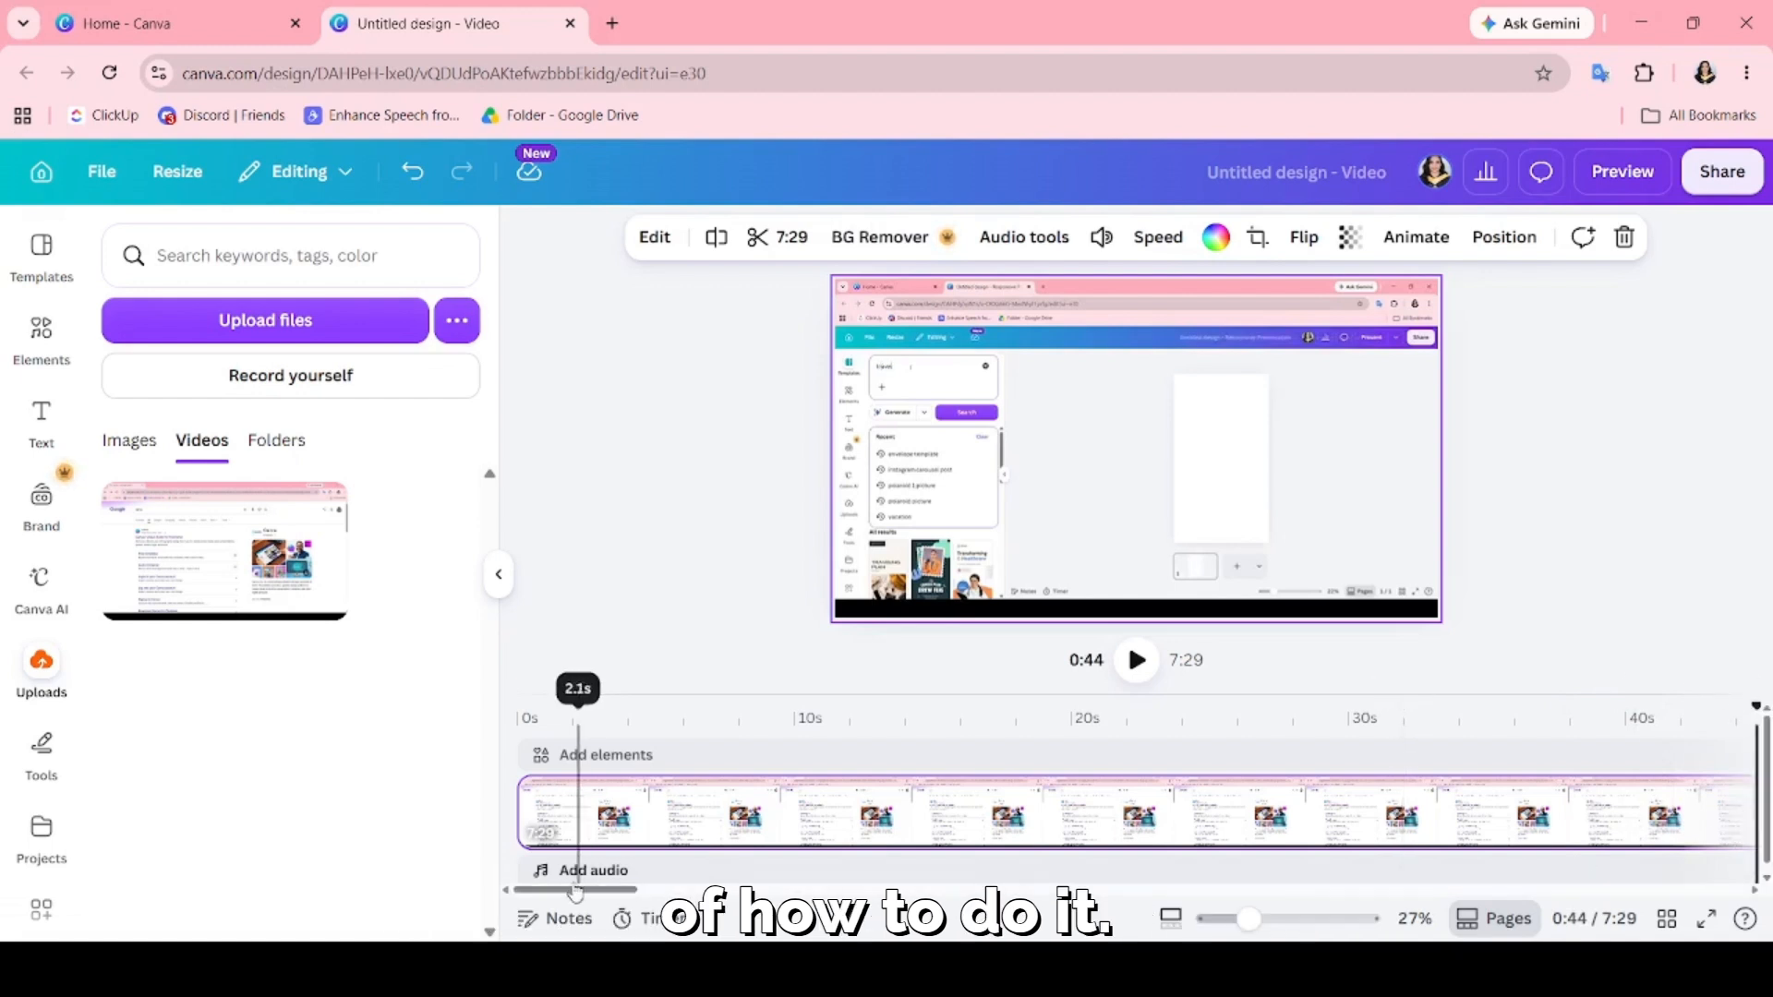
right_click(1421, 813)
left_click(1302, 823)
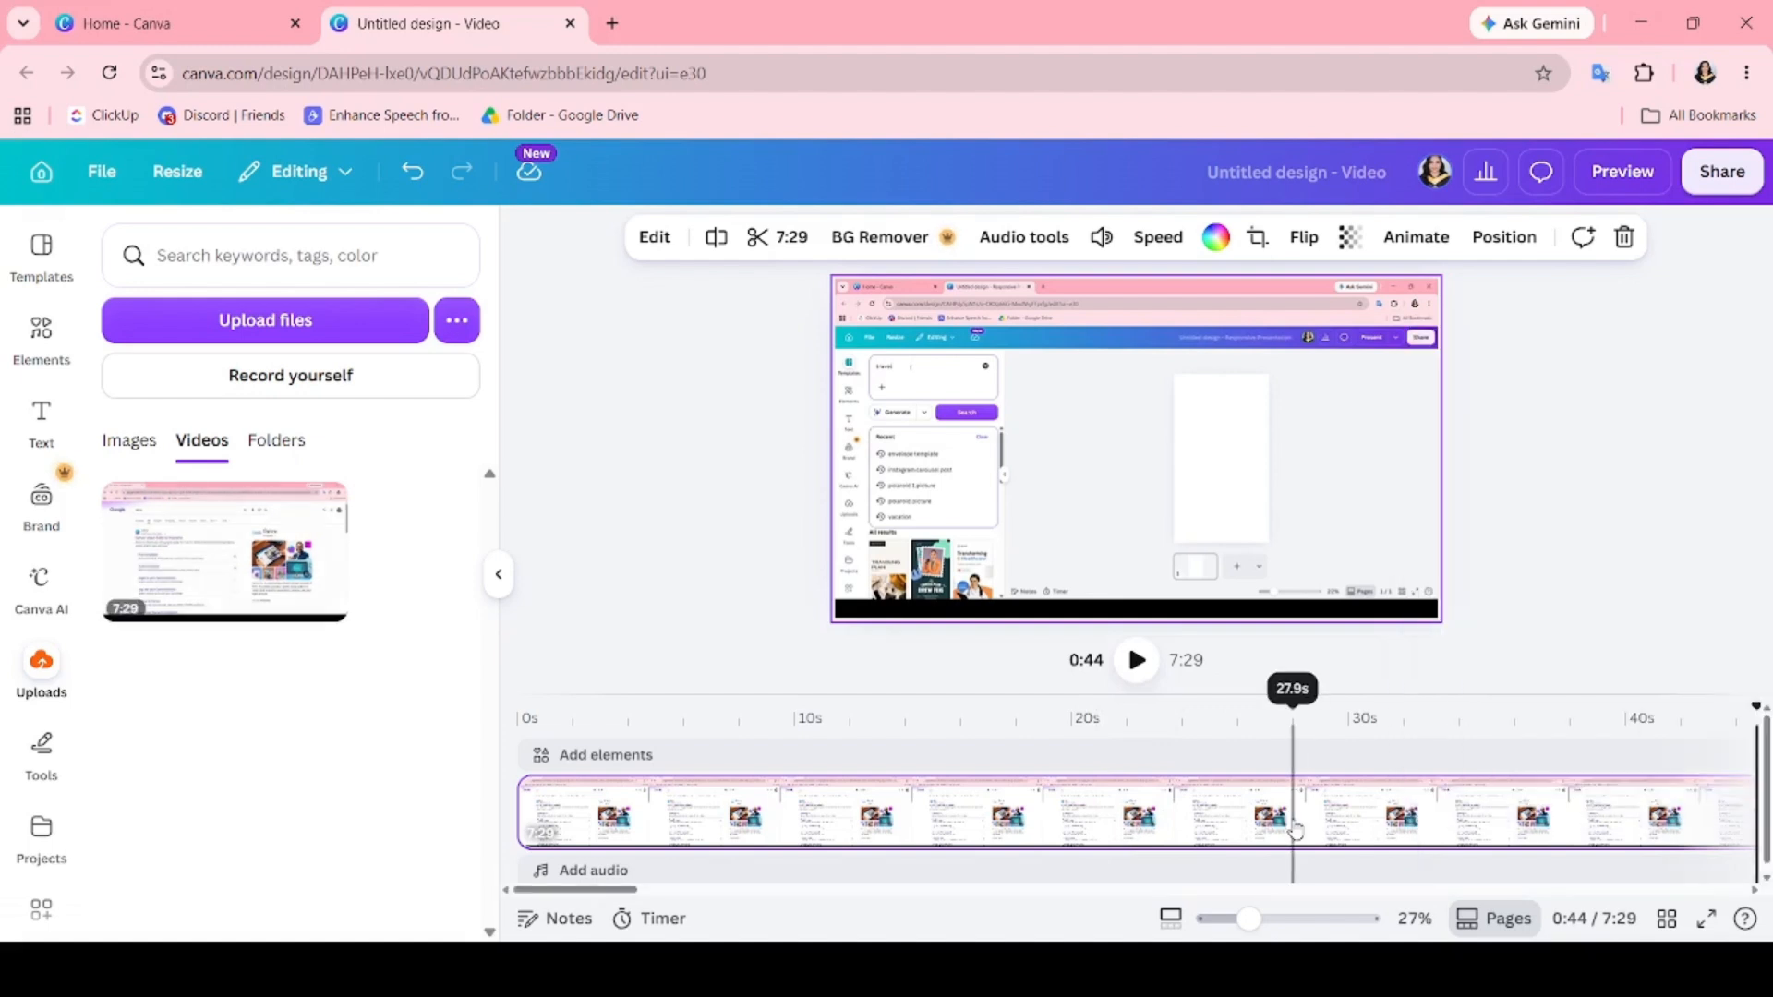
scroll(1303, 817, "right", 3)
scroll(1305, 819, "right", 2)
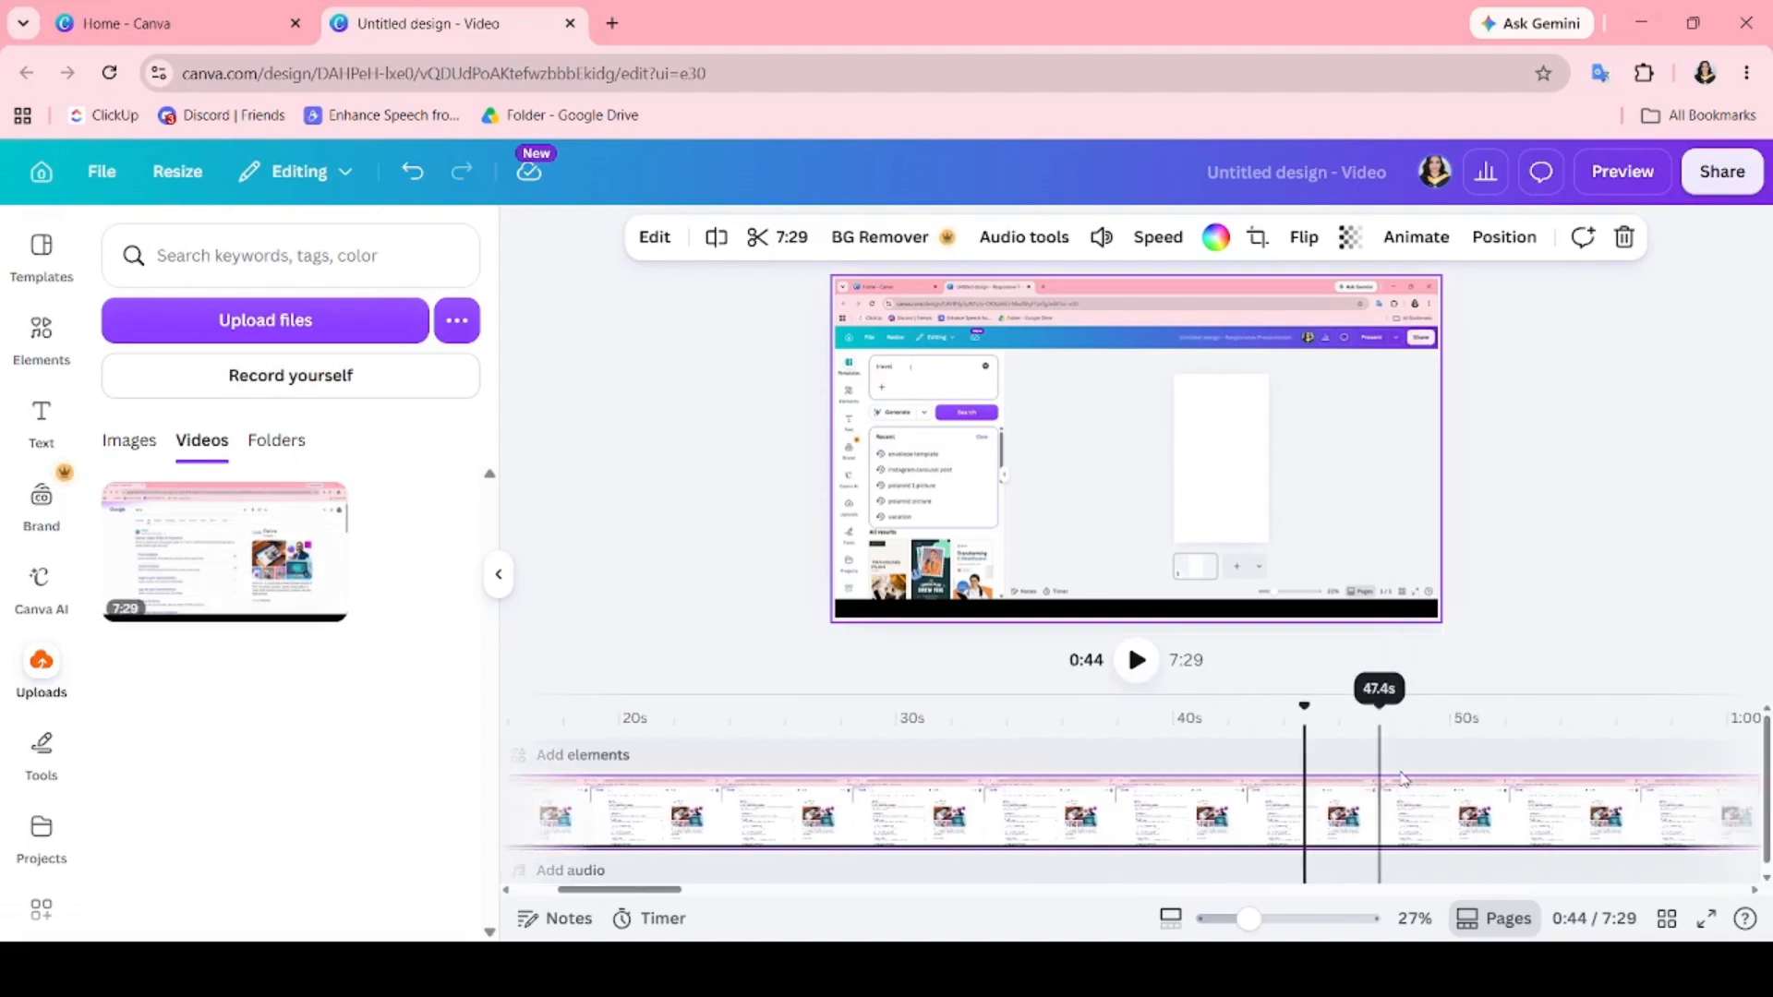
left_click(1392, 780)
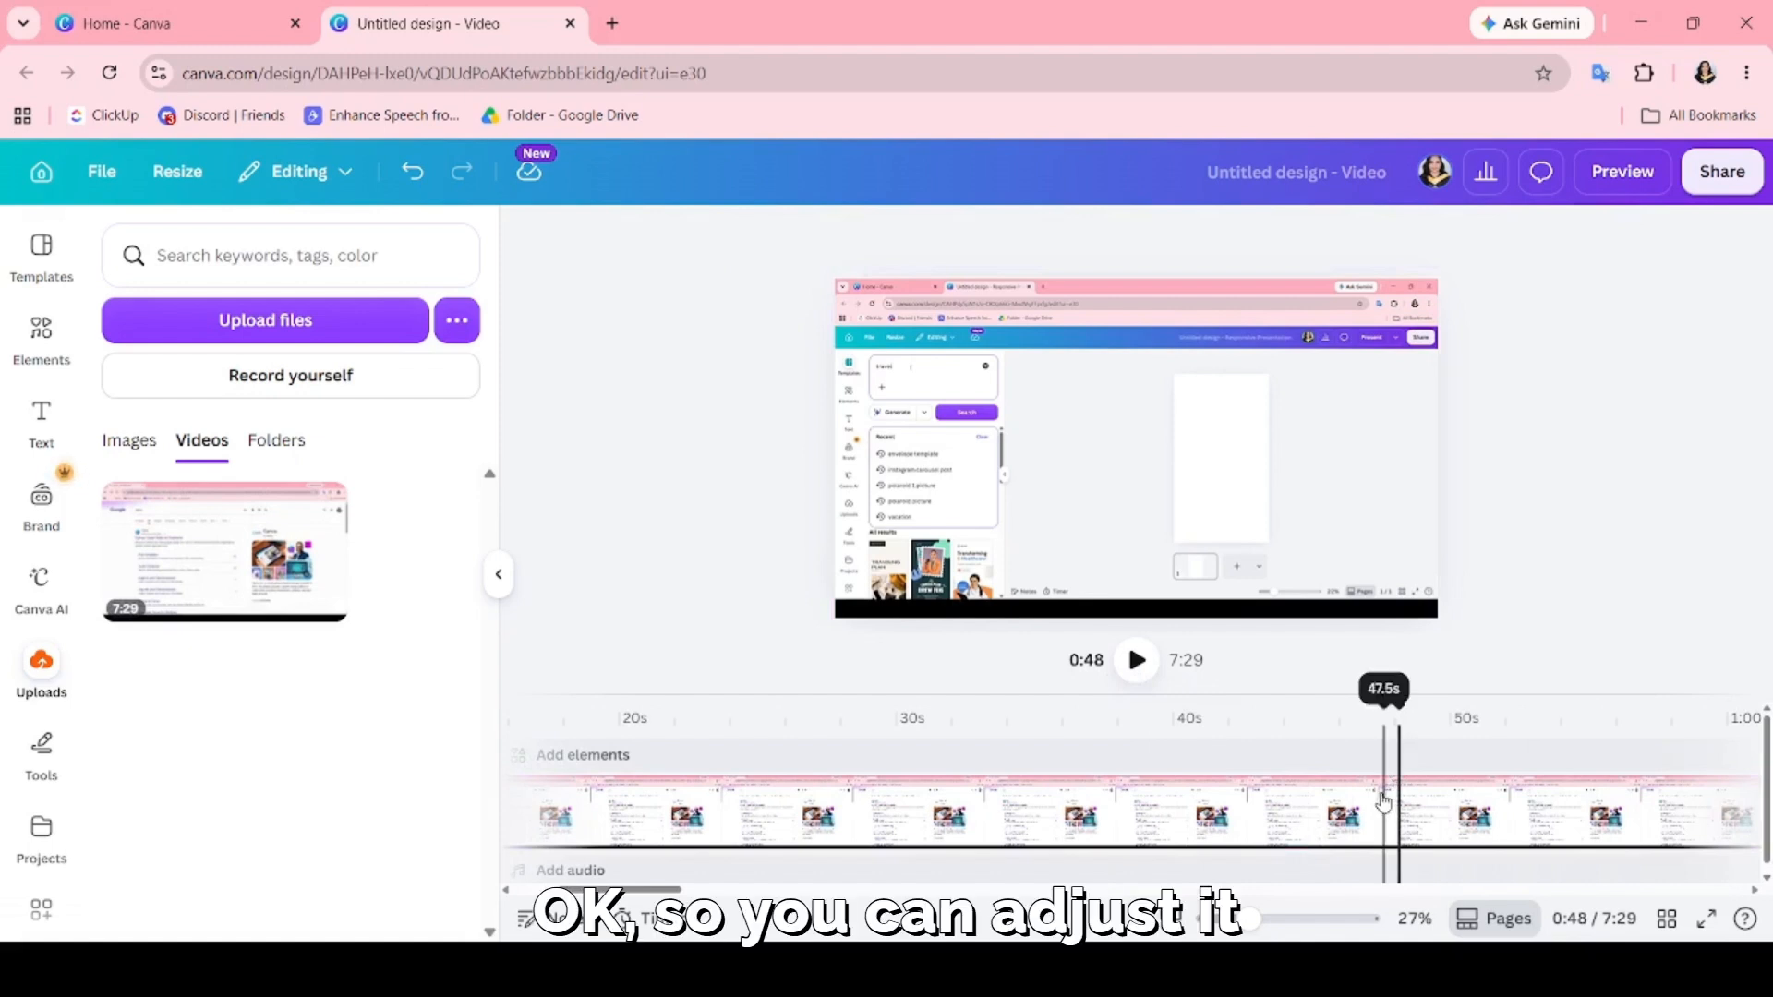
left_click(1383, 796)
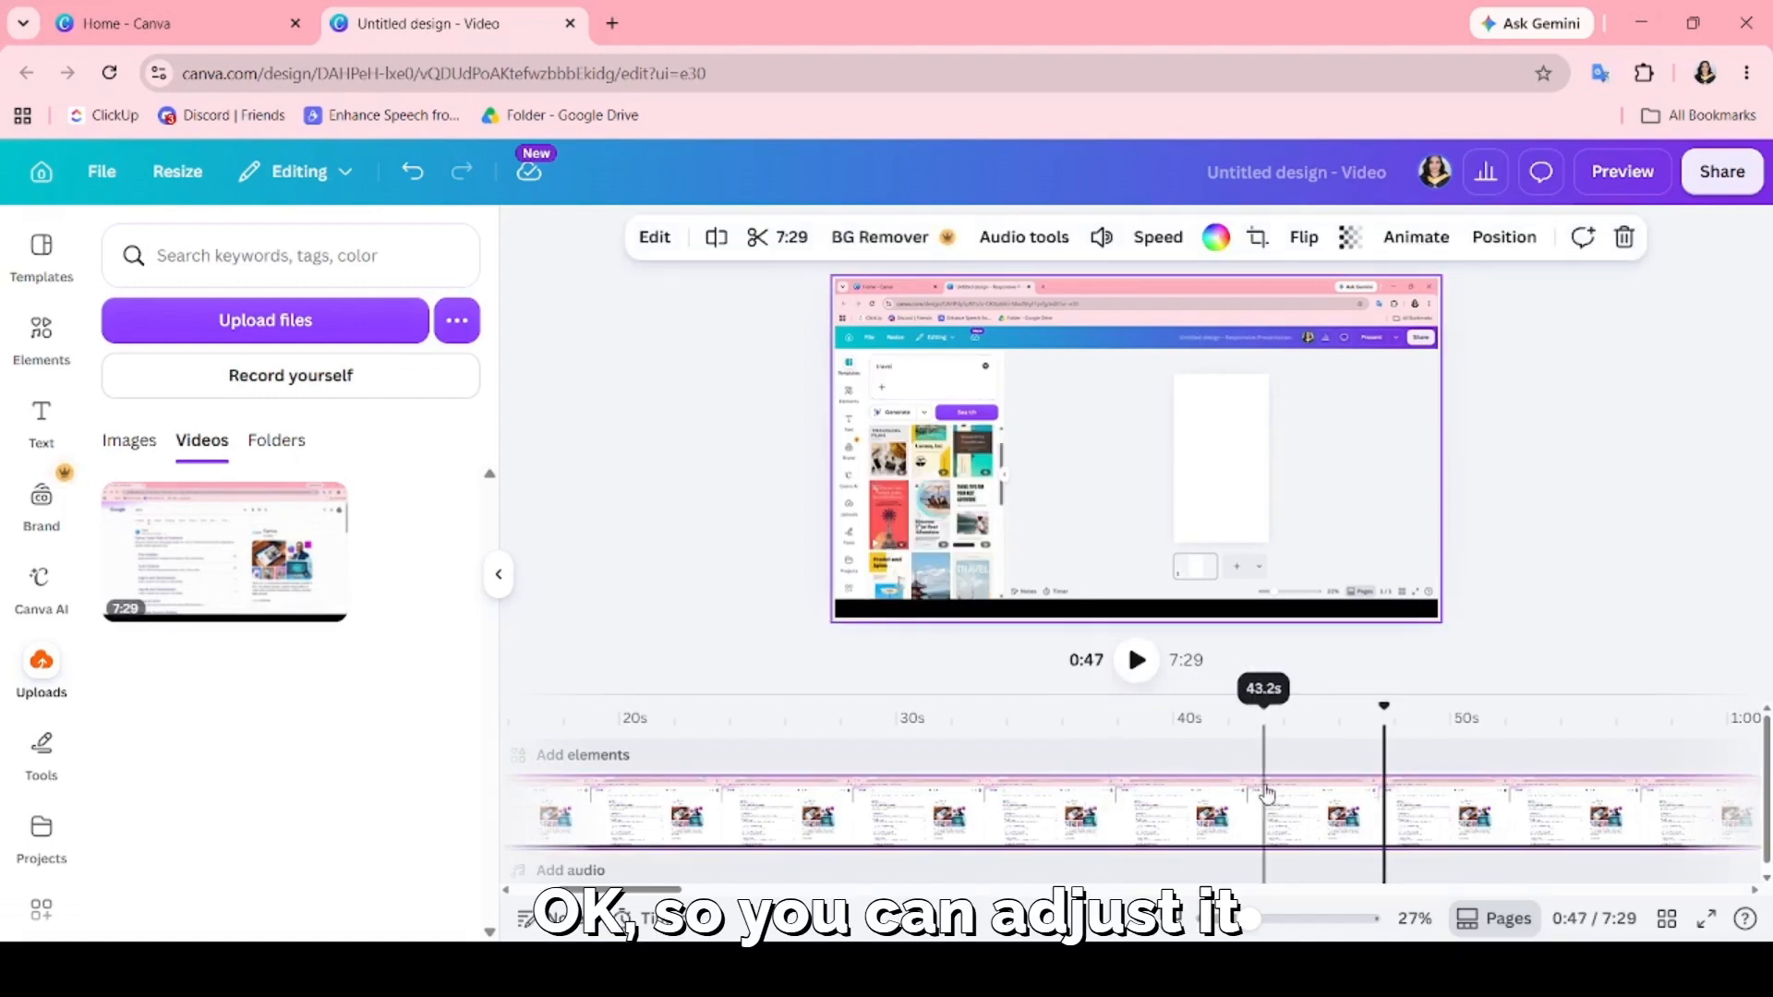
right_click(1228, 819)
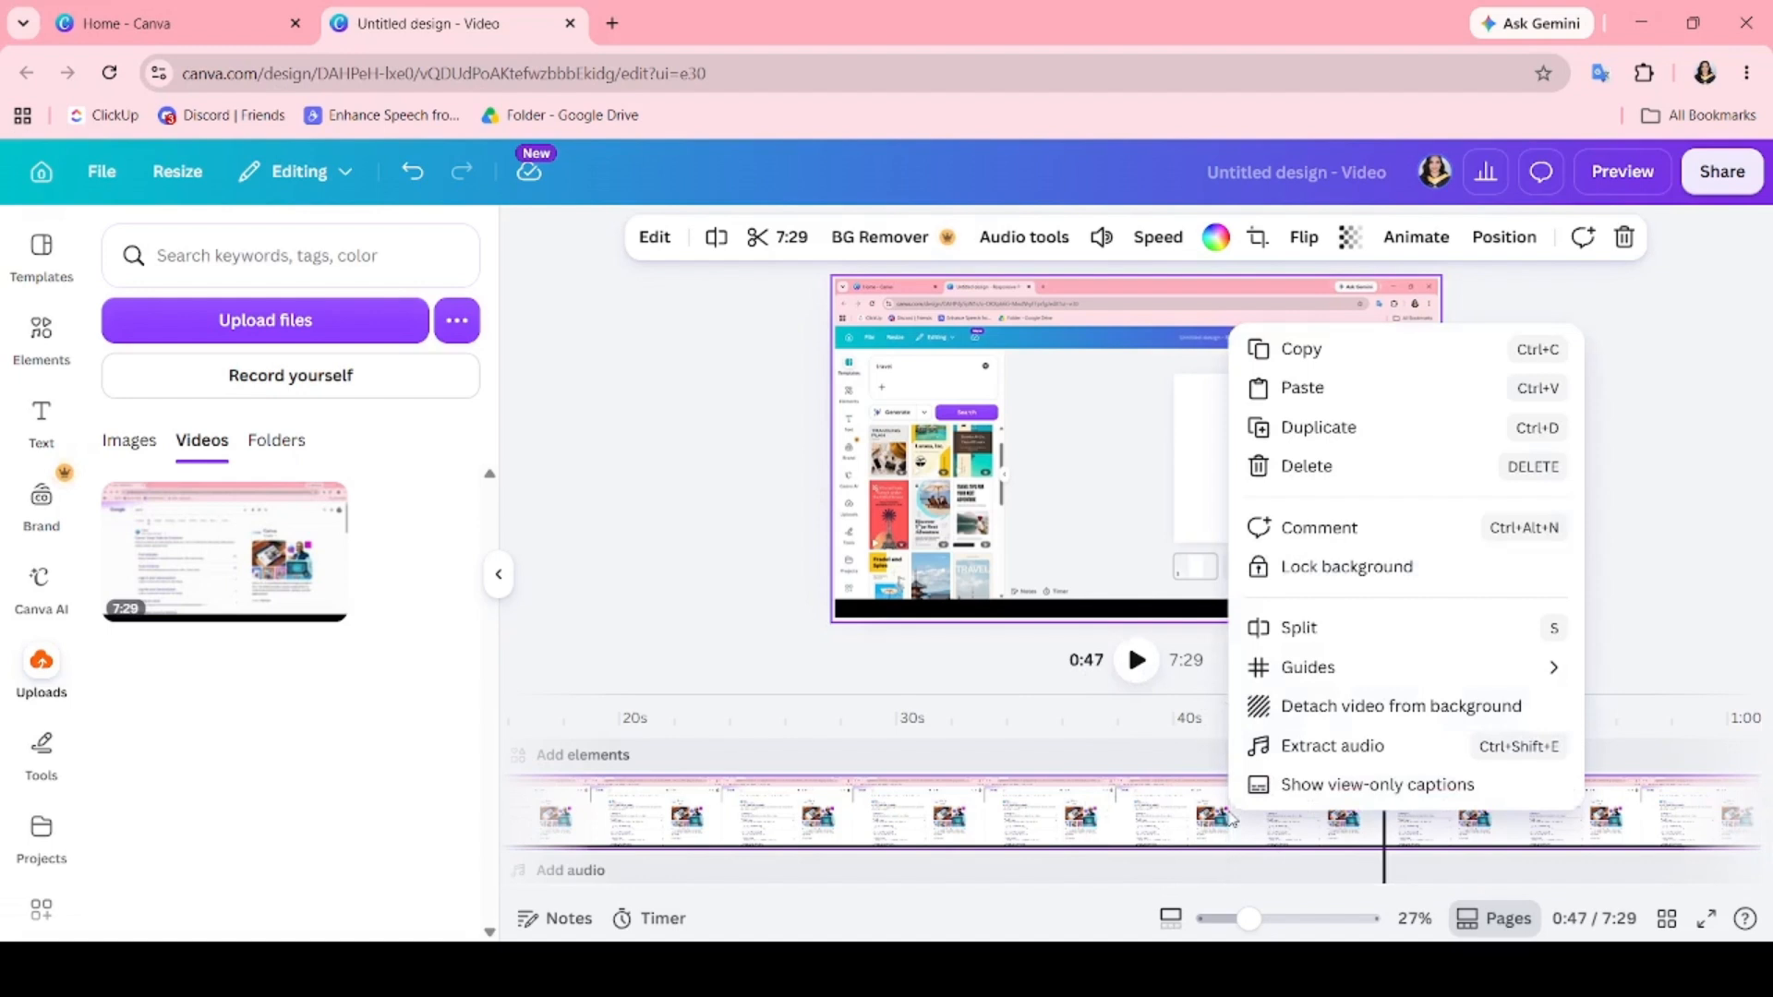
left_click(1299, 628)
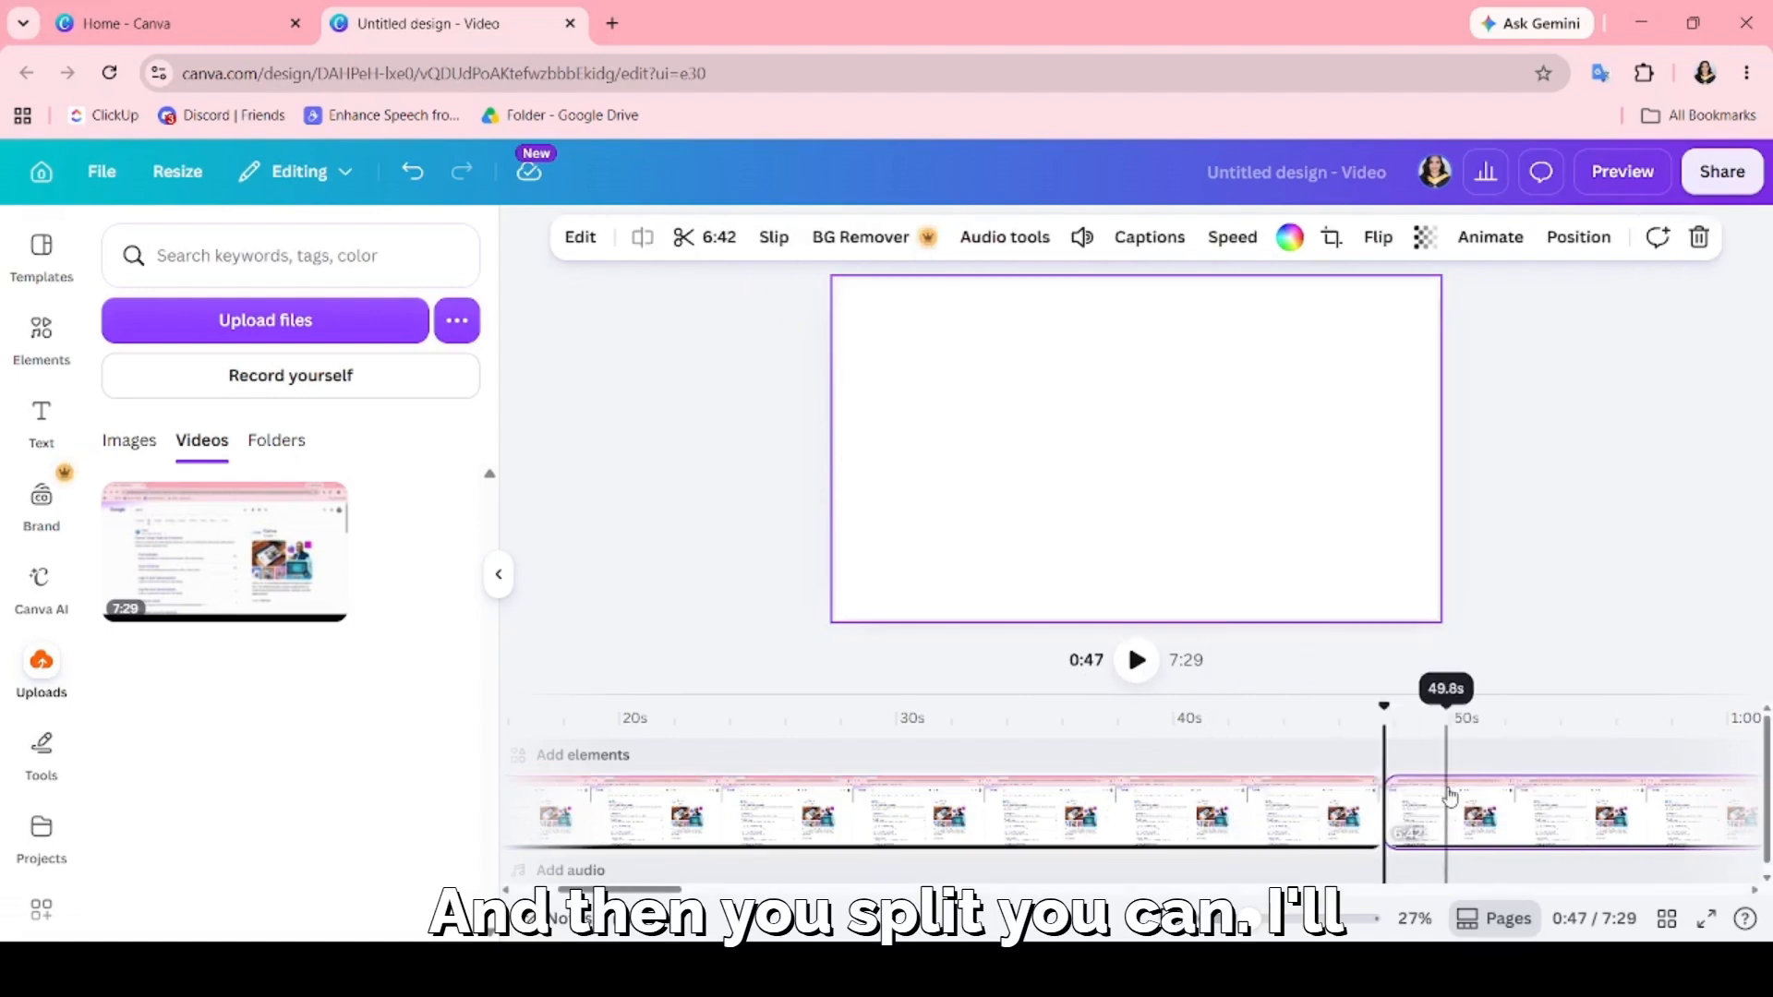
left_click(1451, 812)
key("Delete")
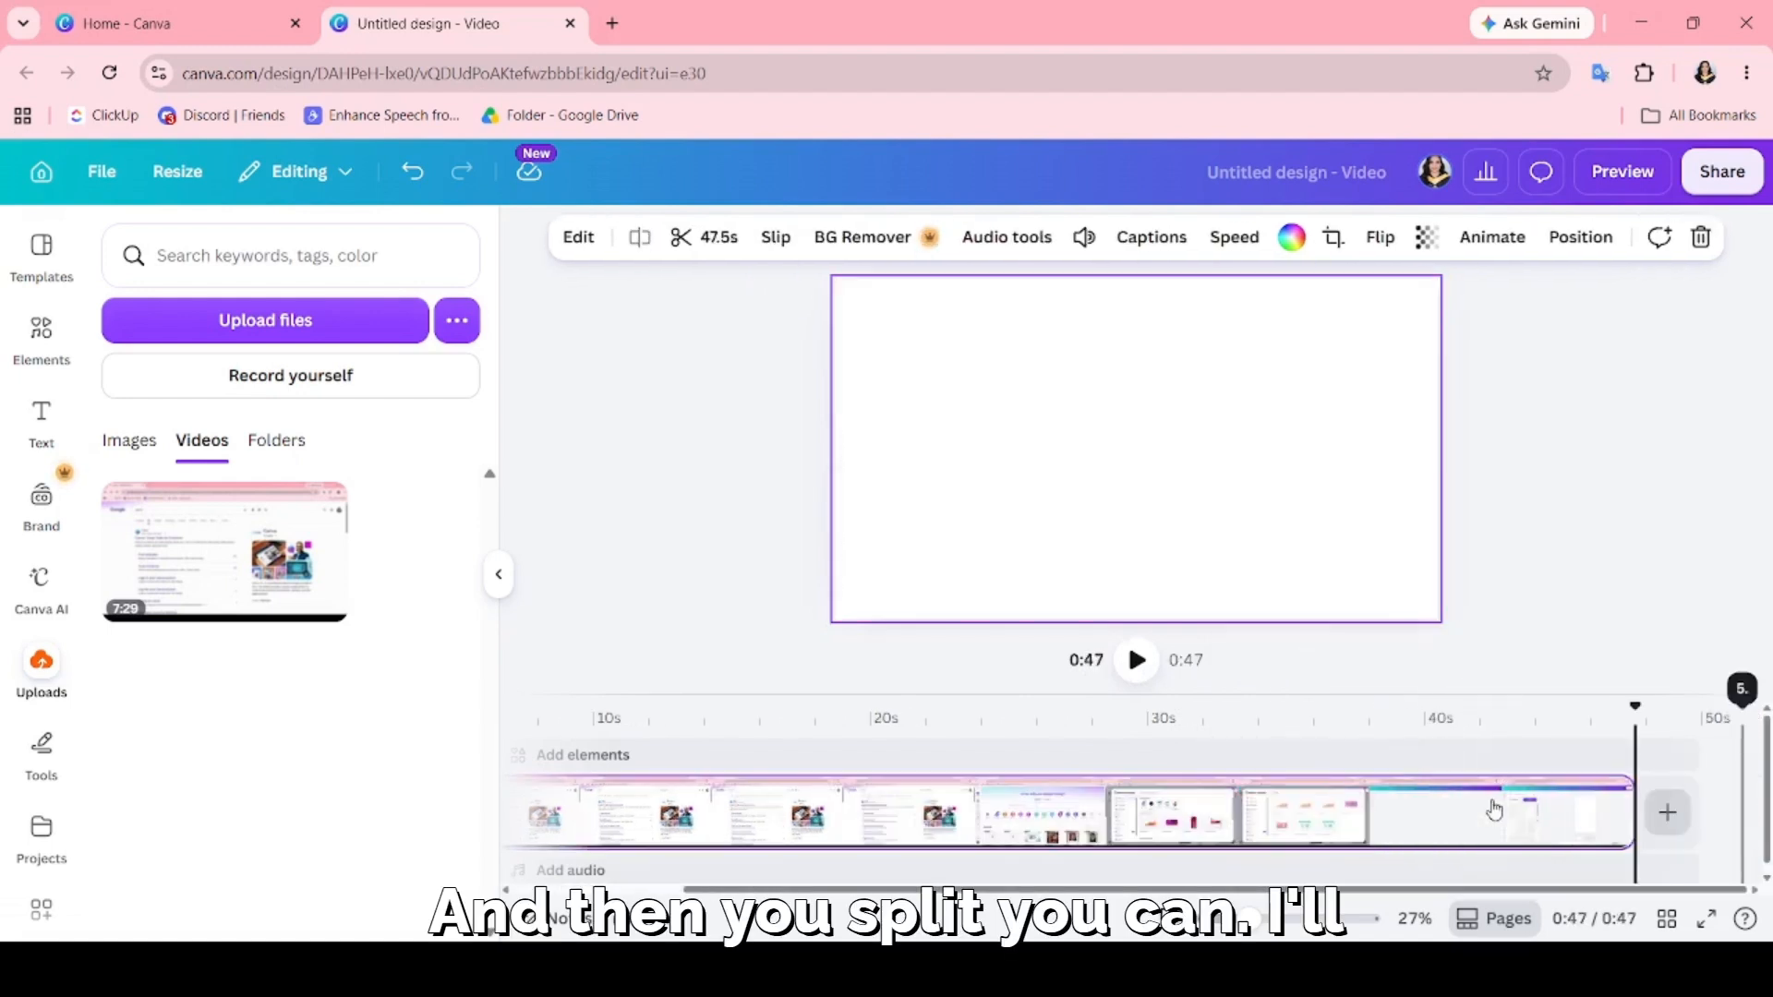
Select the trimmed clip on the timeline and open the Auto Captions app, found by searching the apps for captions.
left_click_drag(814, 890, 660, 890)
left_click(689, 711)
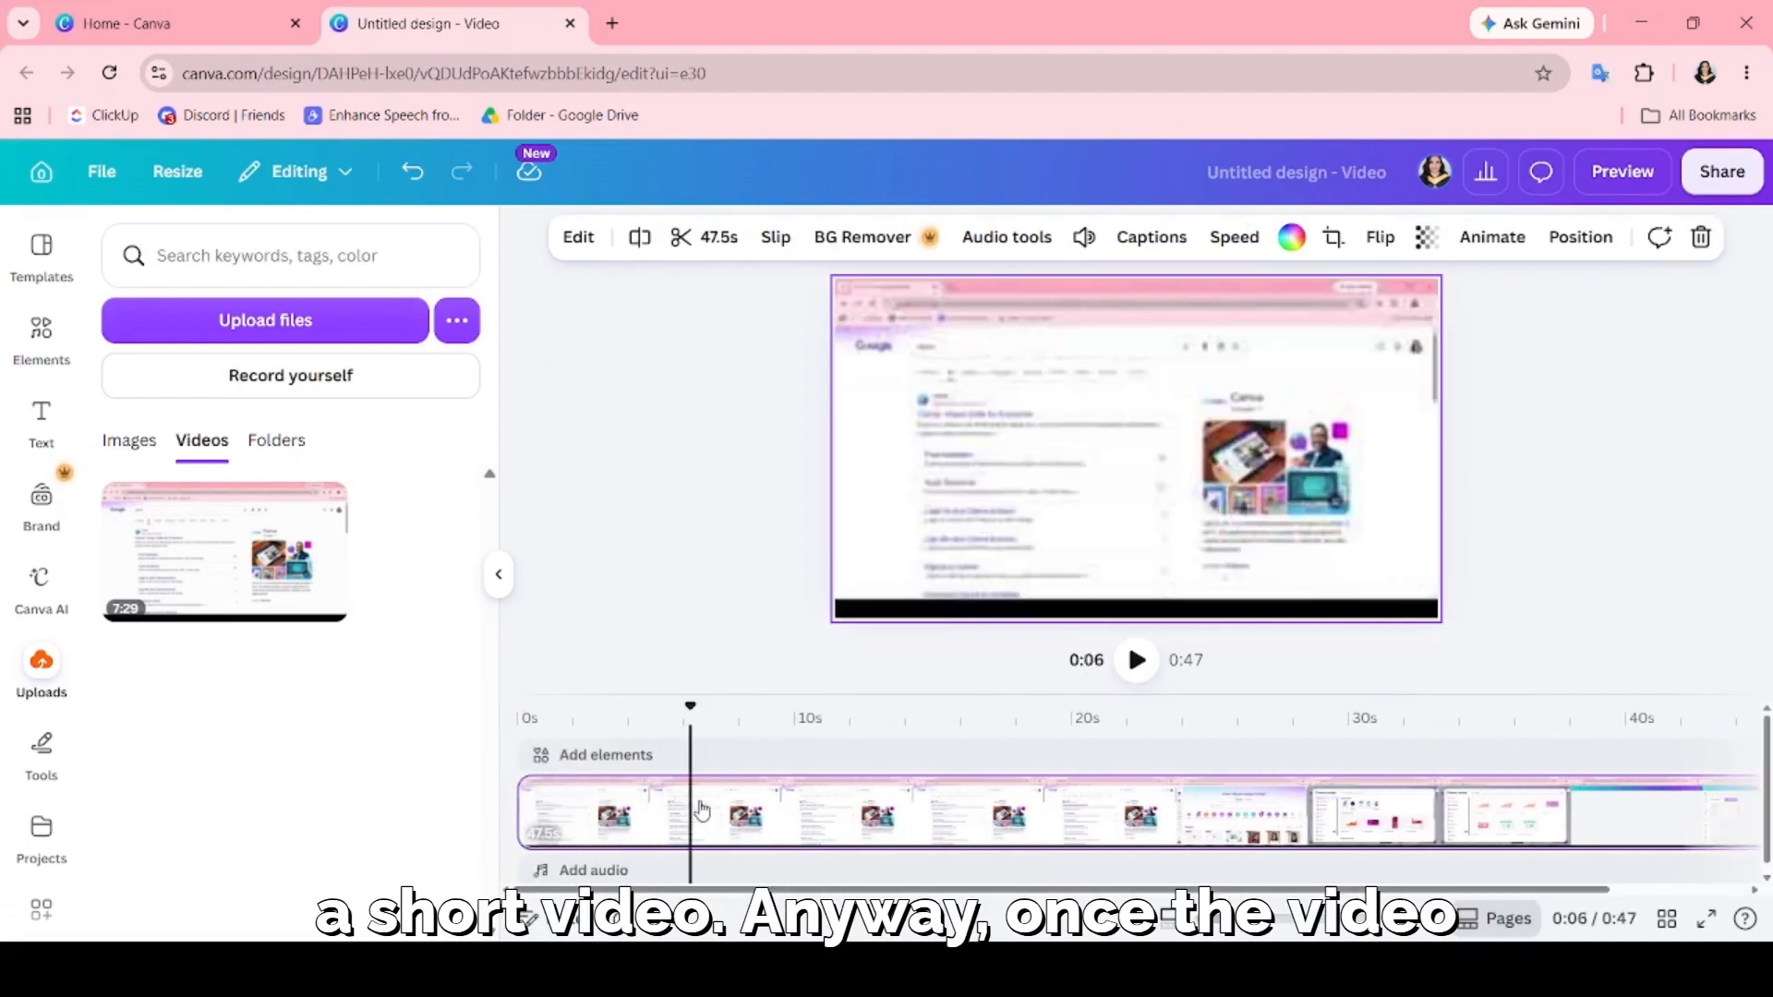
left_click(688, 659)
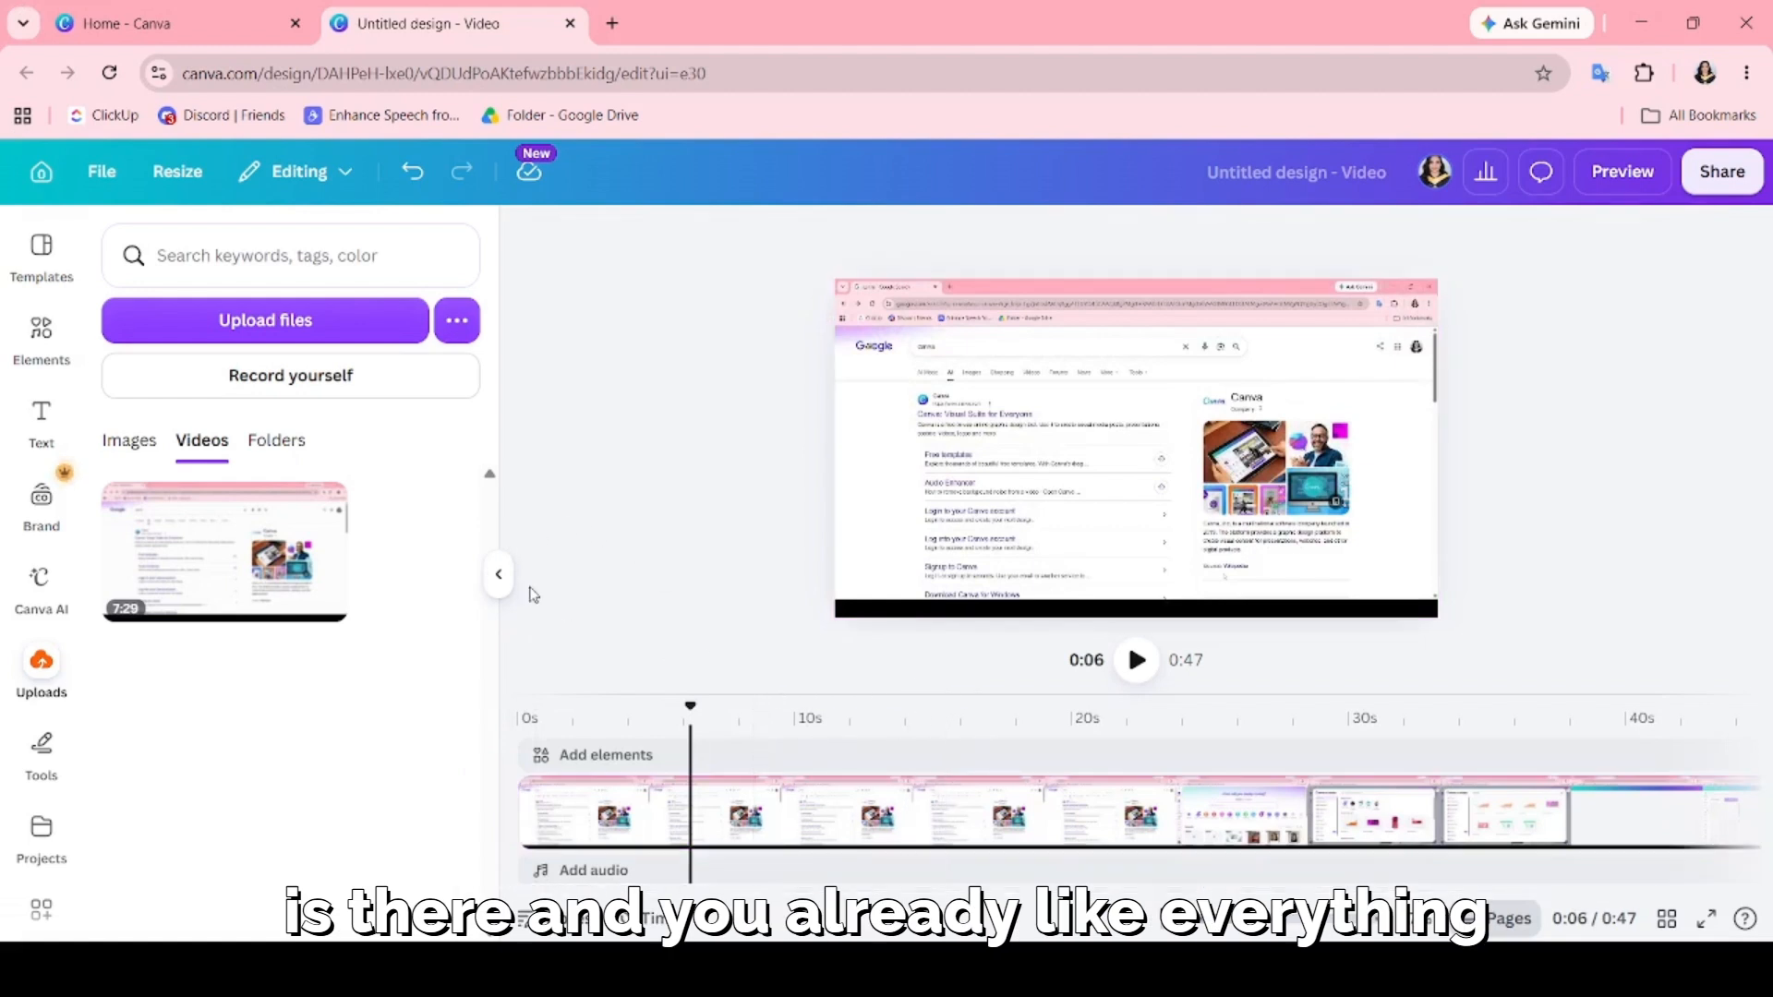
left_click(859, 728)
left_click(1007, 818)
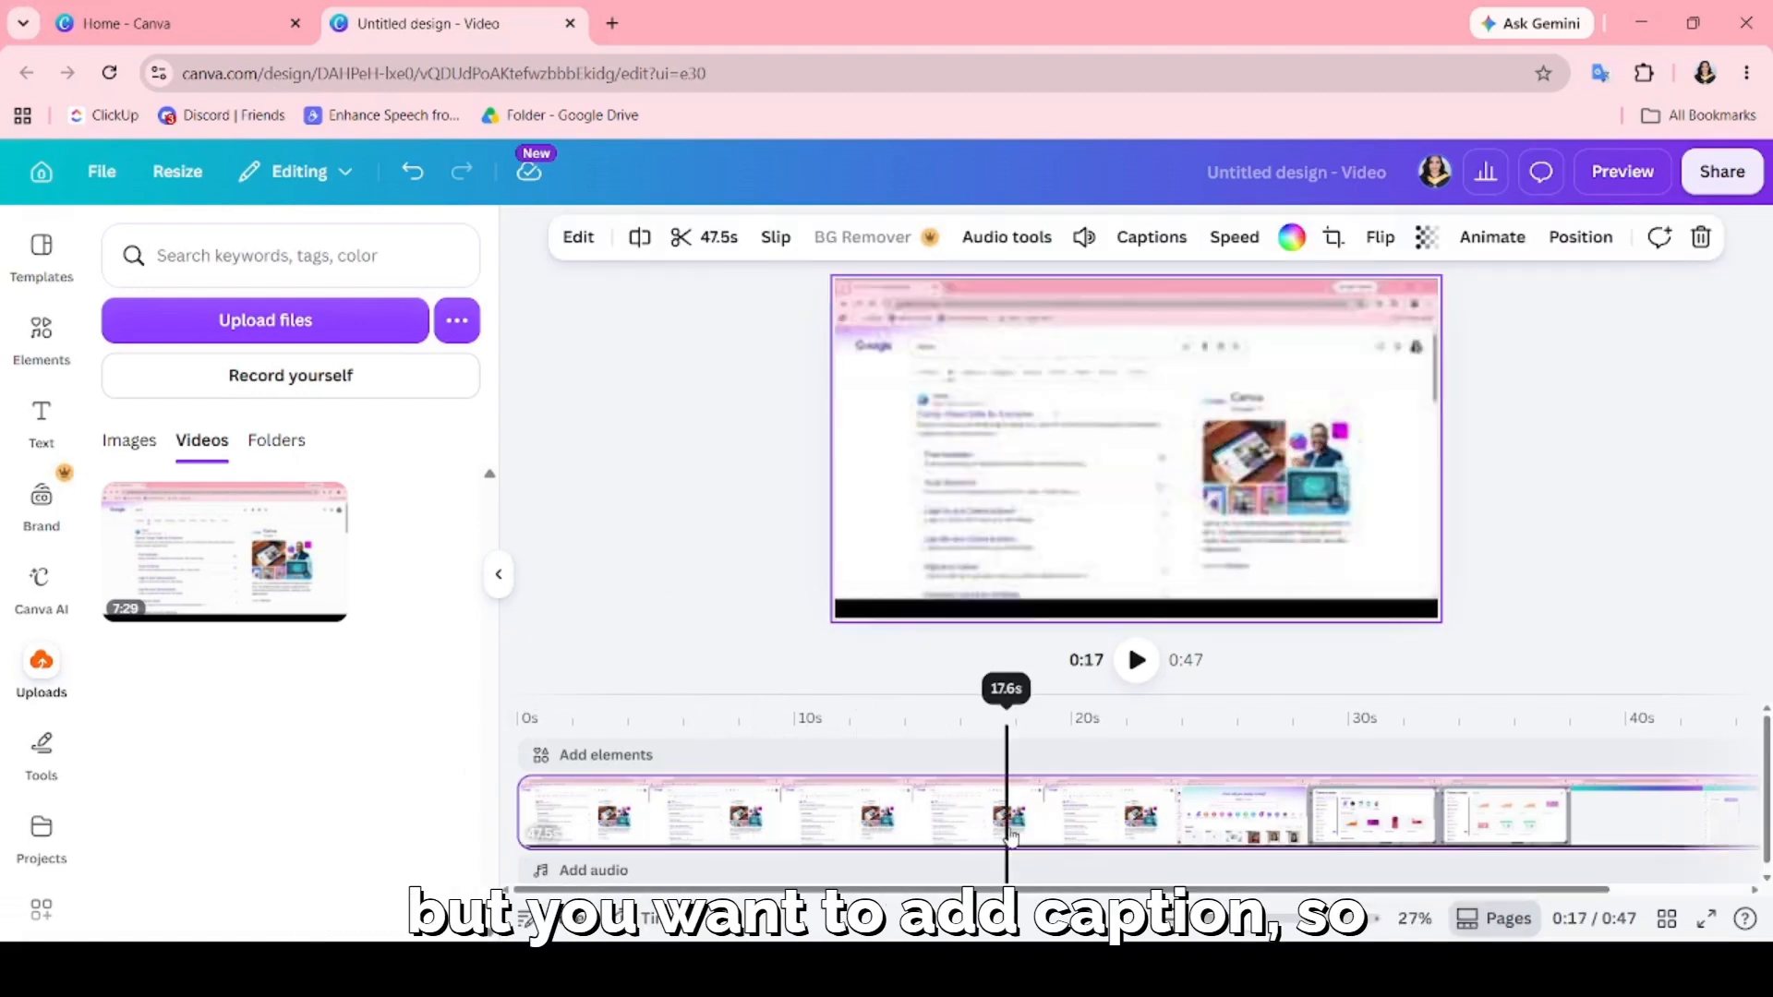
scroll(39, 831, "down", 1)
left_click(39, 891)
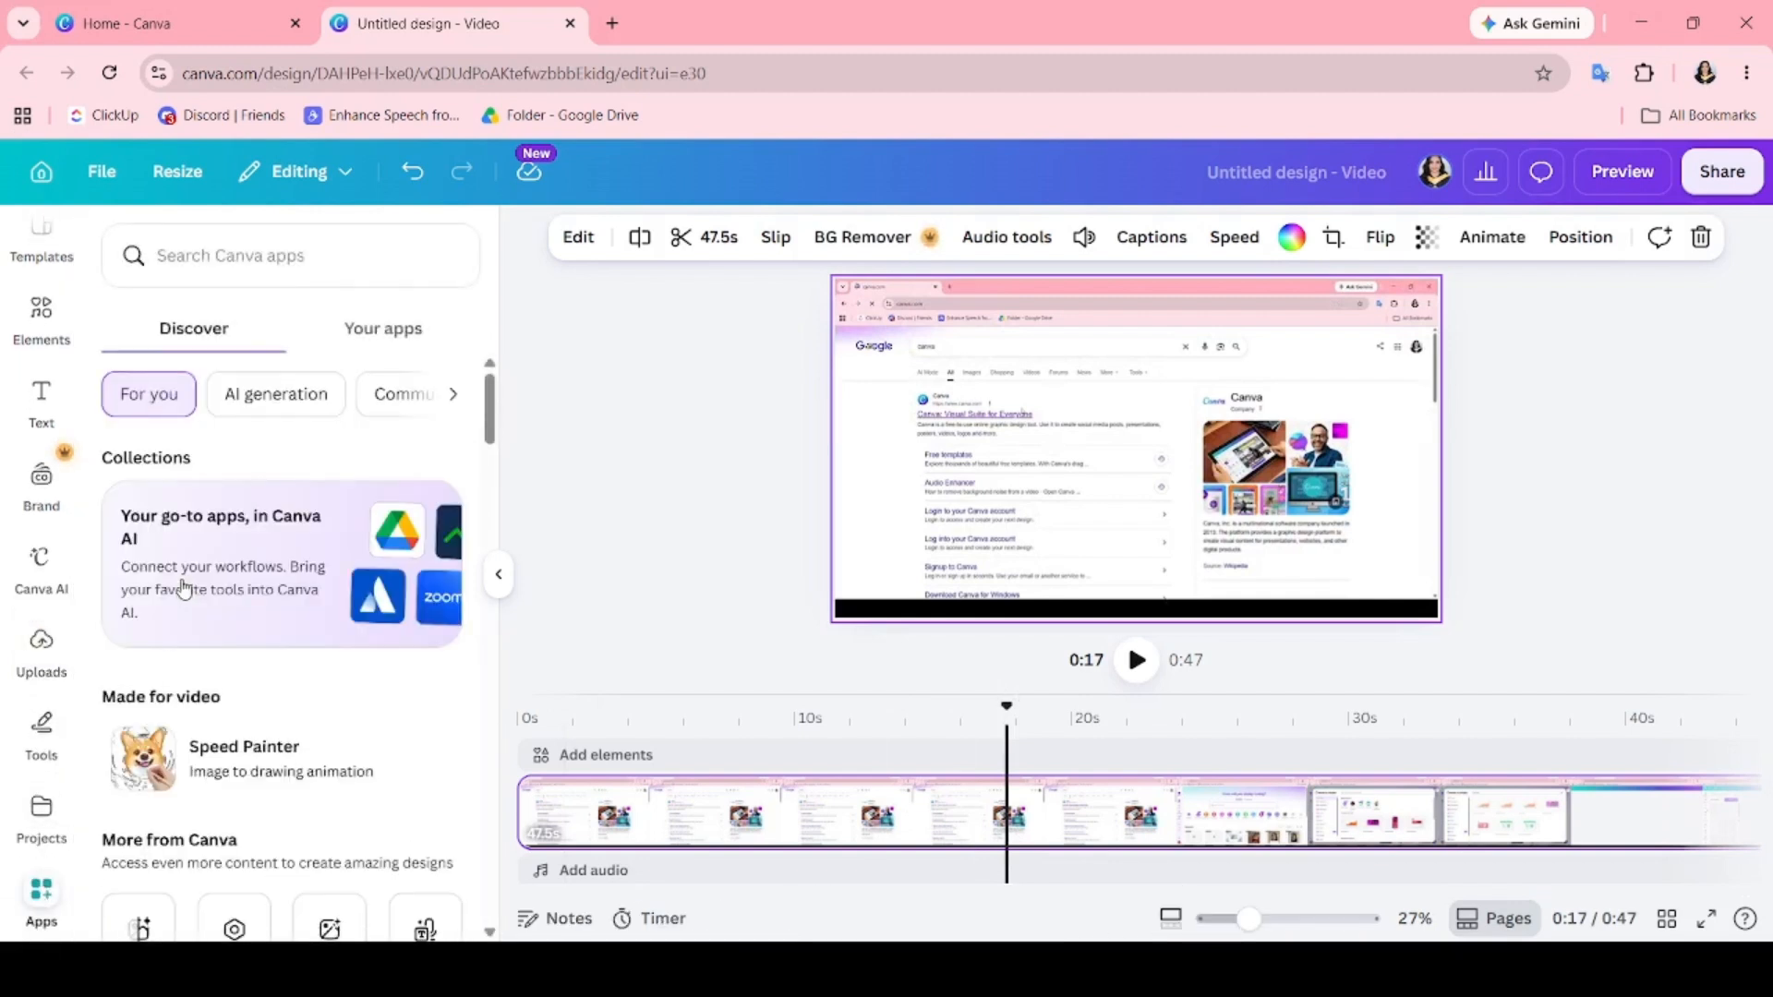
scroll(239, 582, "down", 3)
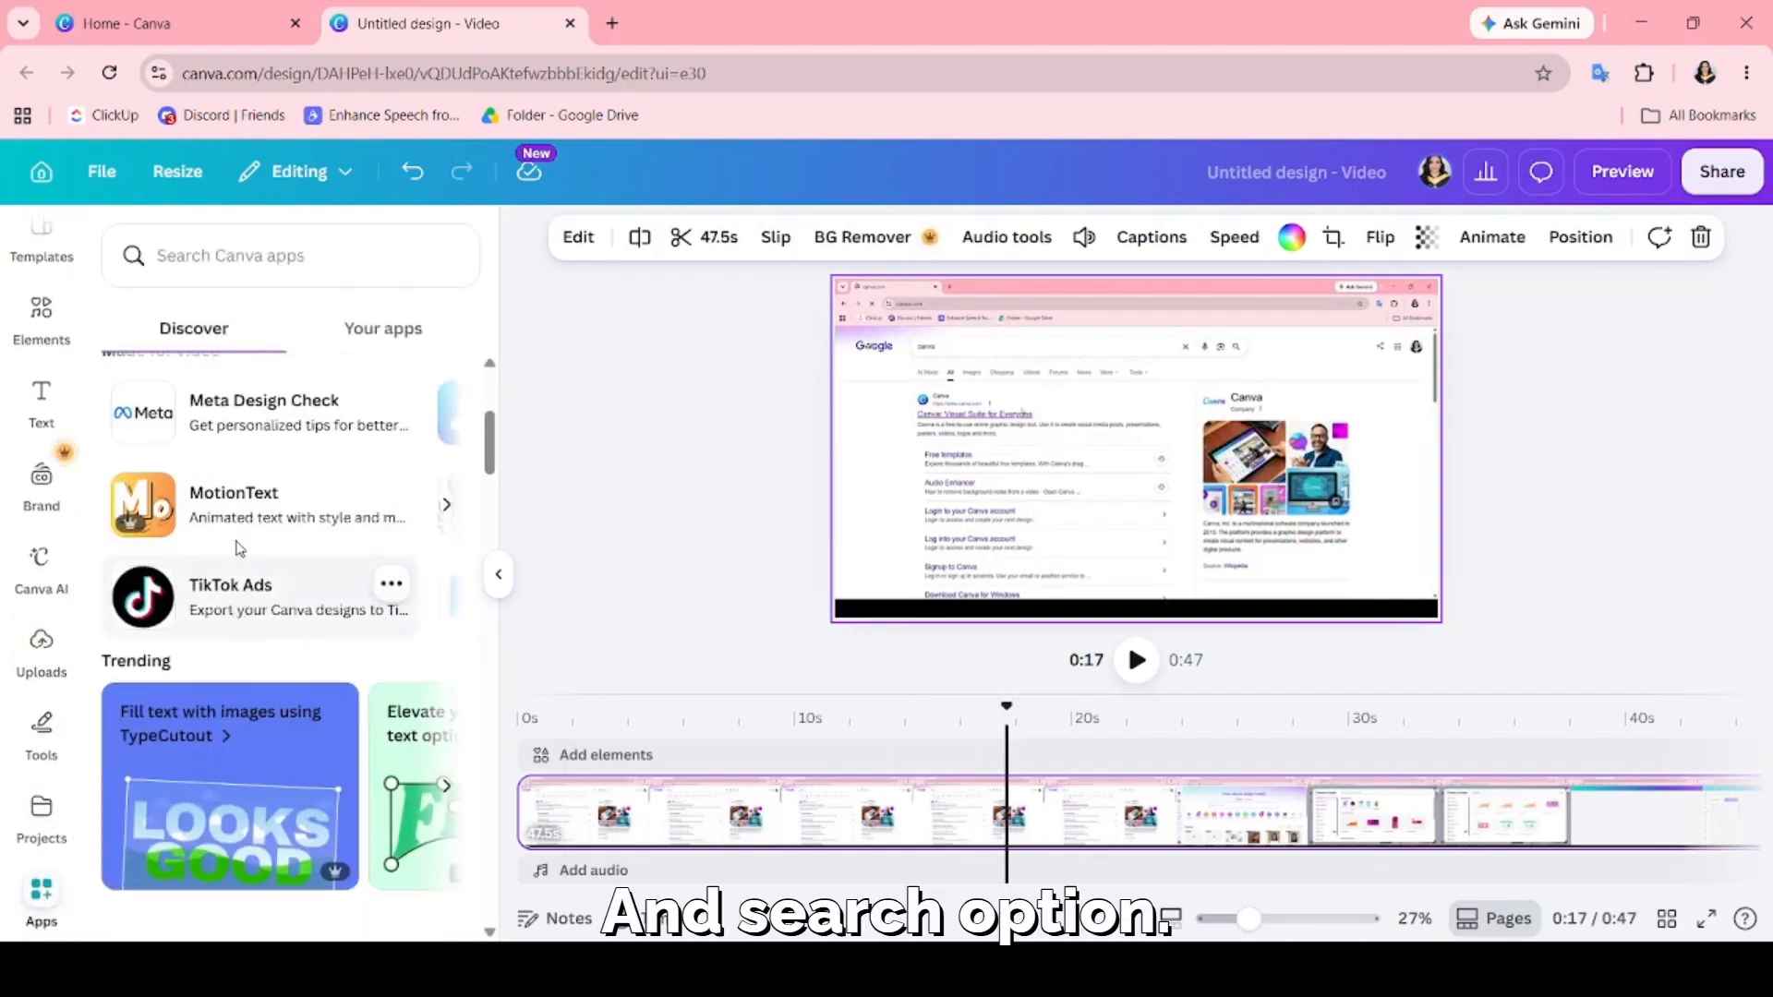
left_click(242, 256)
type("capti")
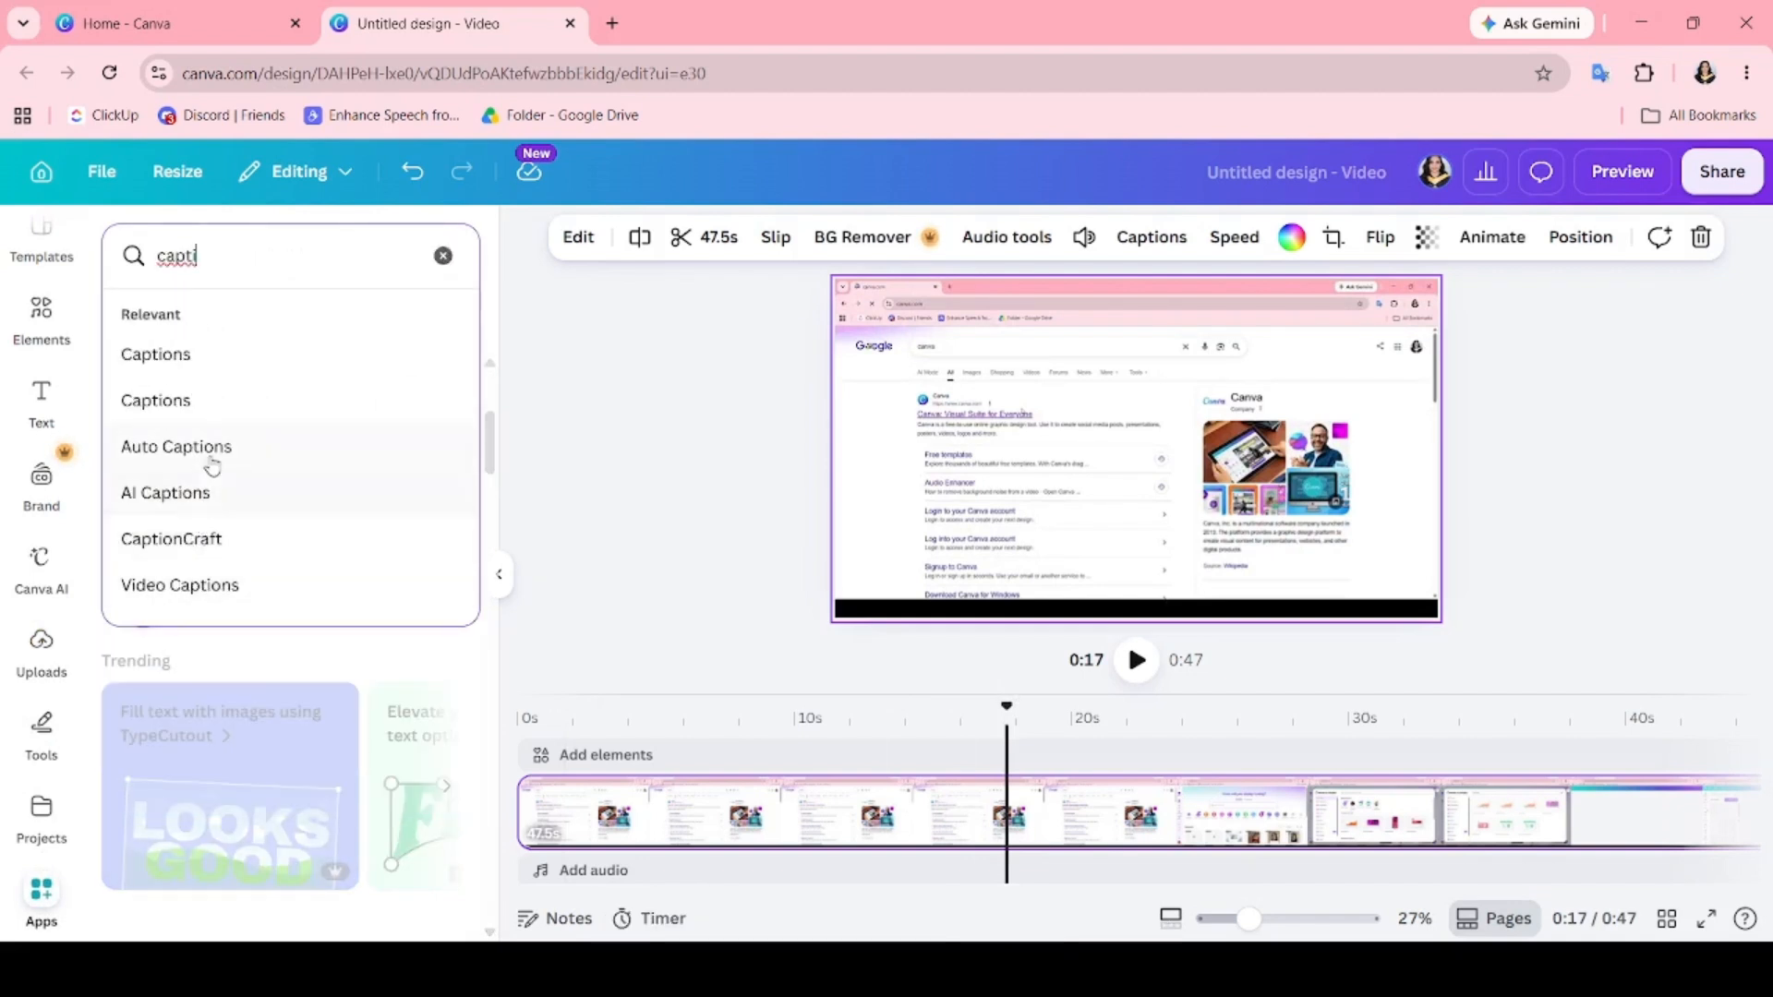
left_click(212, 462)
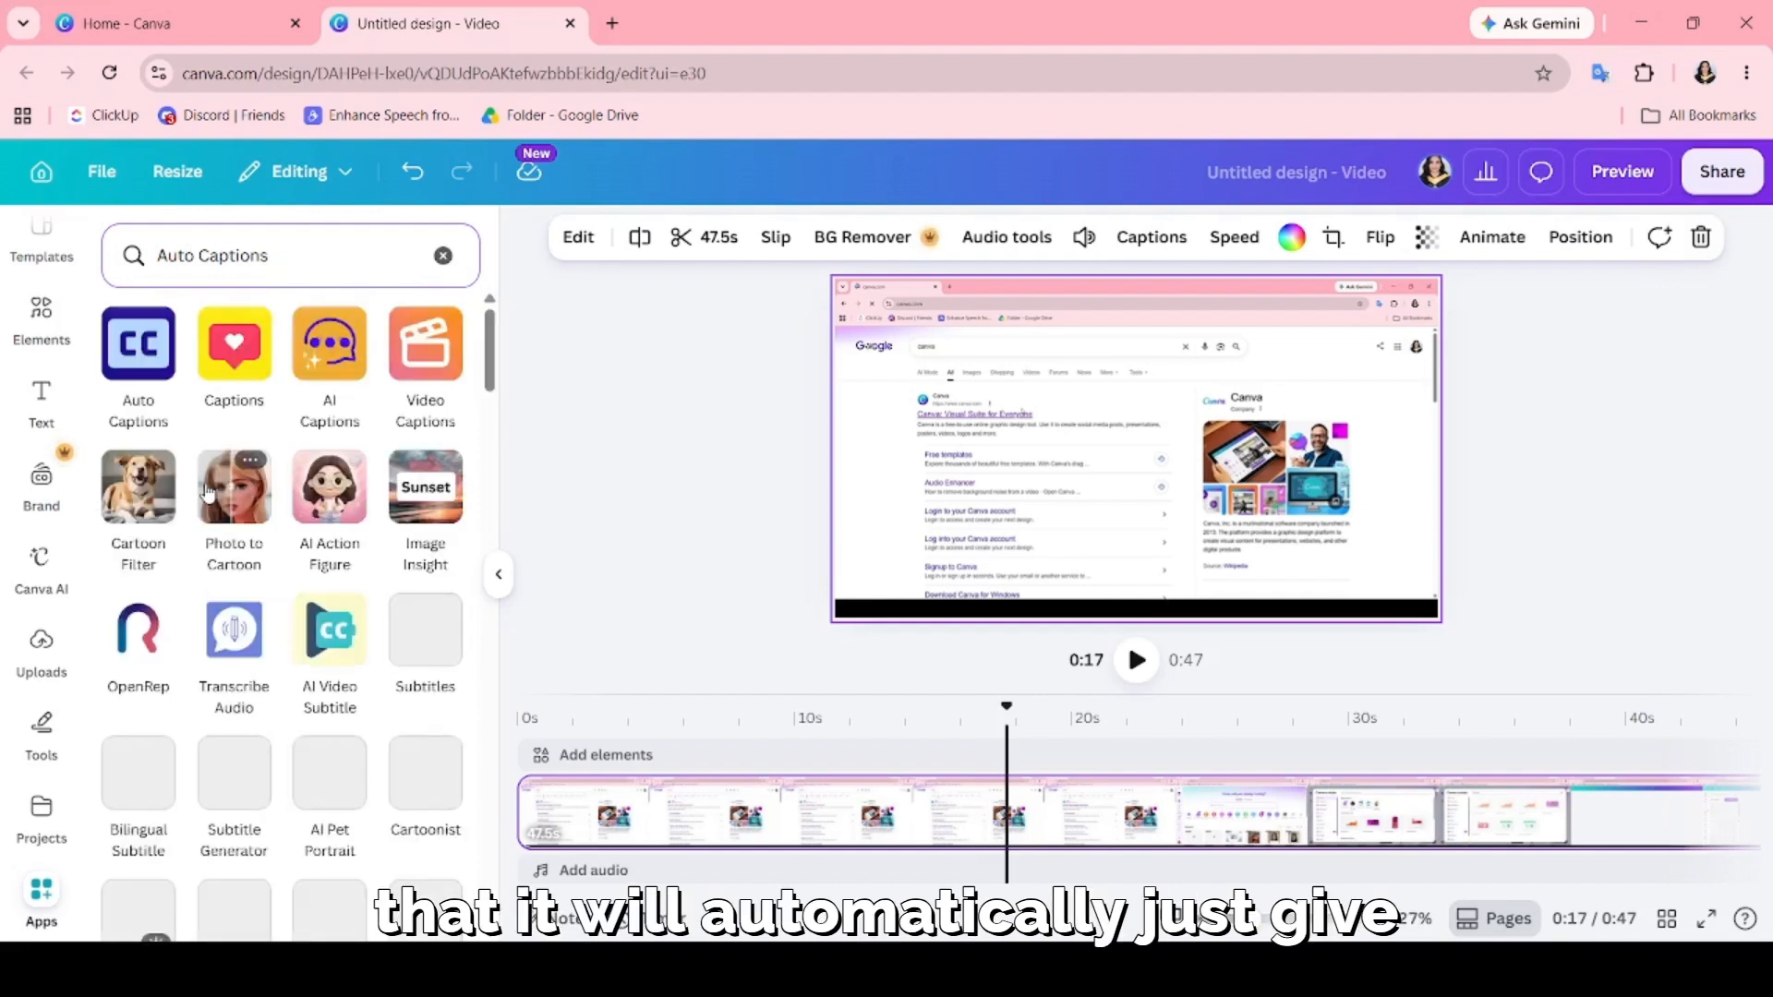
left_click(139, 369)
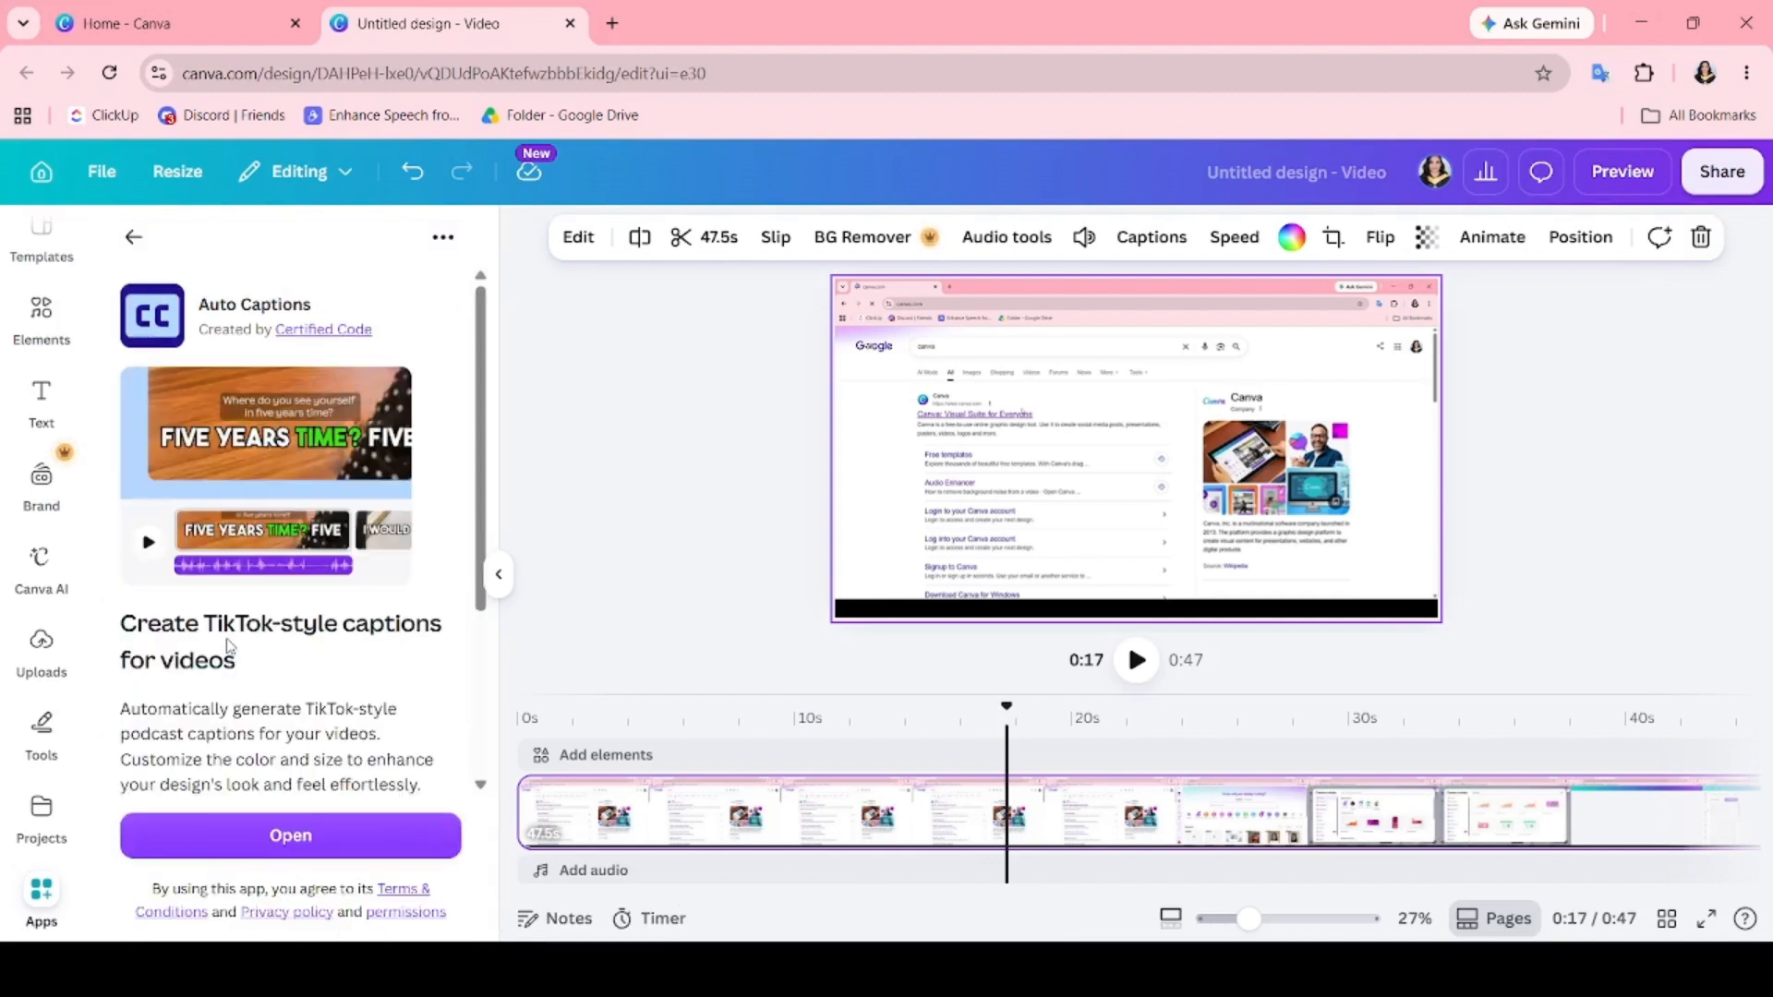
left_click(285, 836)
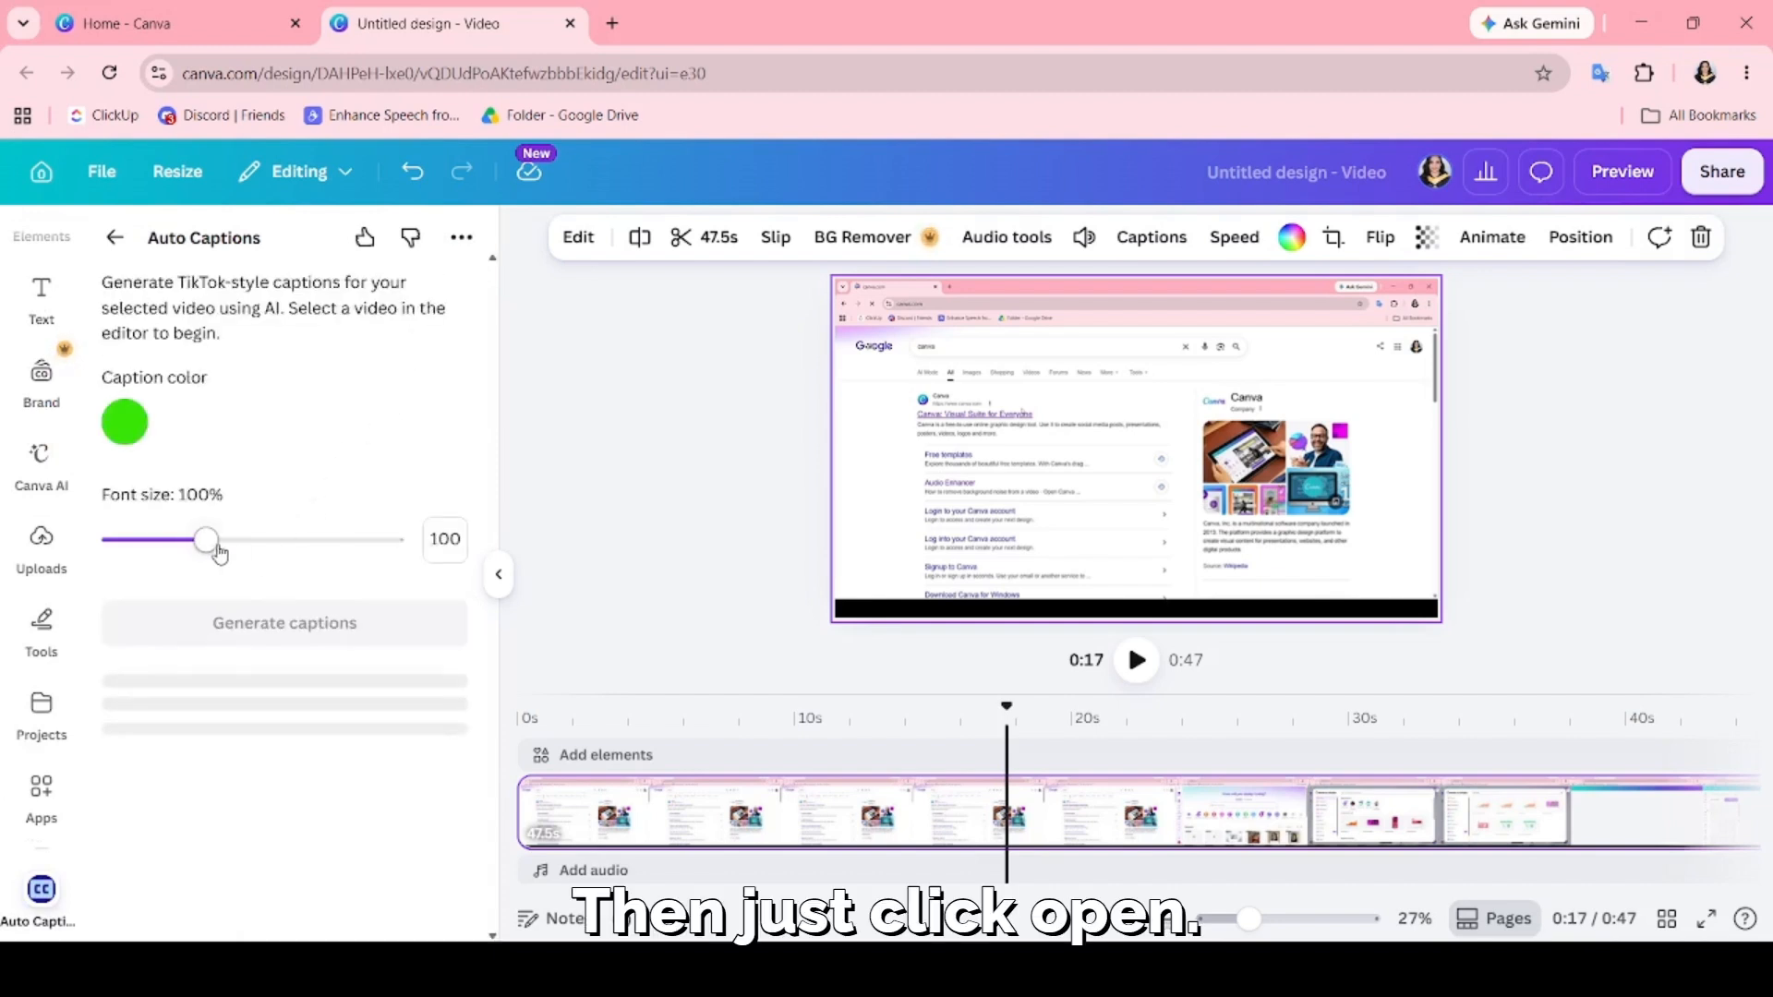
Set the caption color to black and try to generate captions for the selected clip.
left_click(121, 420)
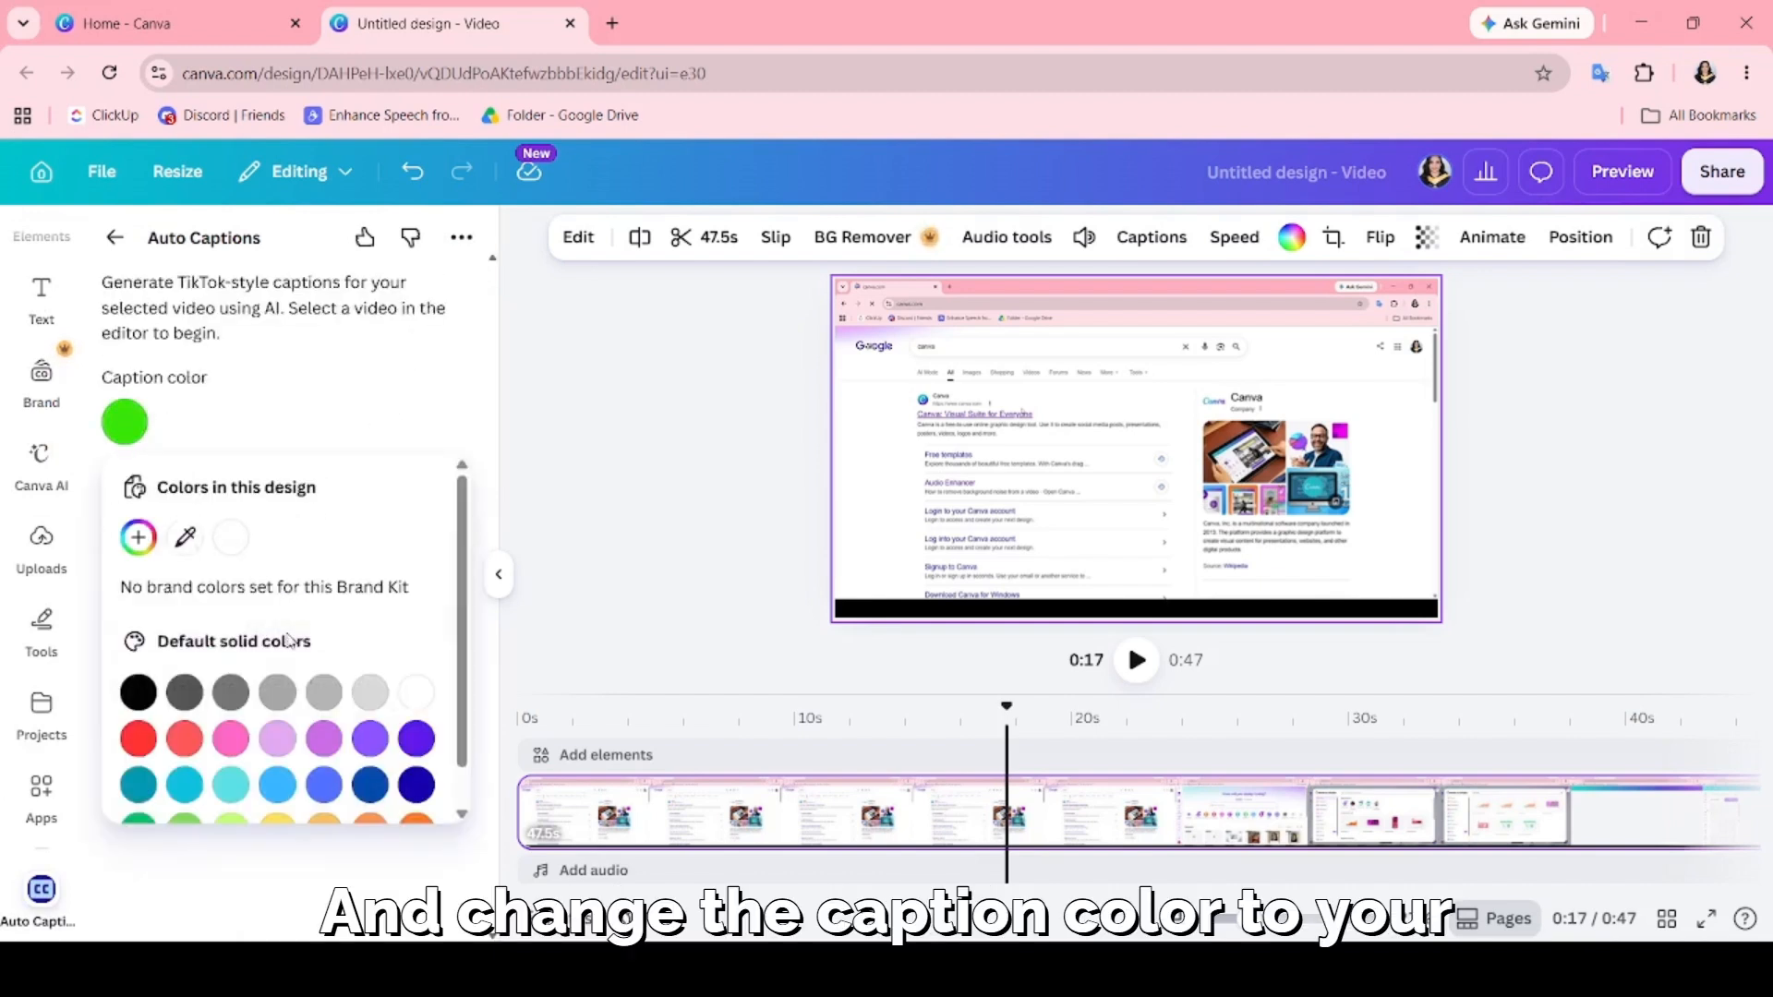
scroll(277, 683, "down", 1)
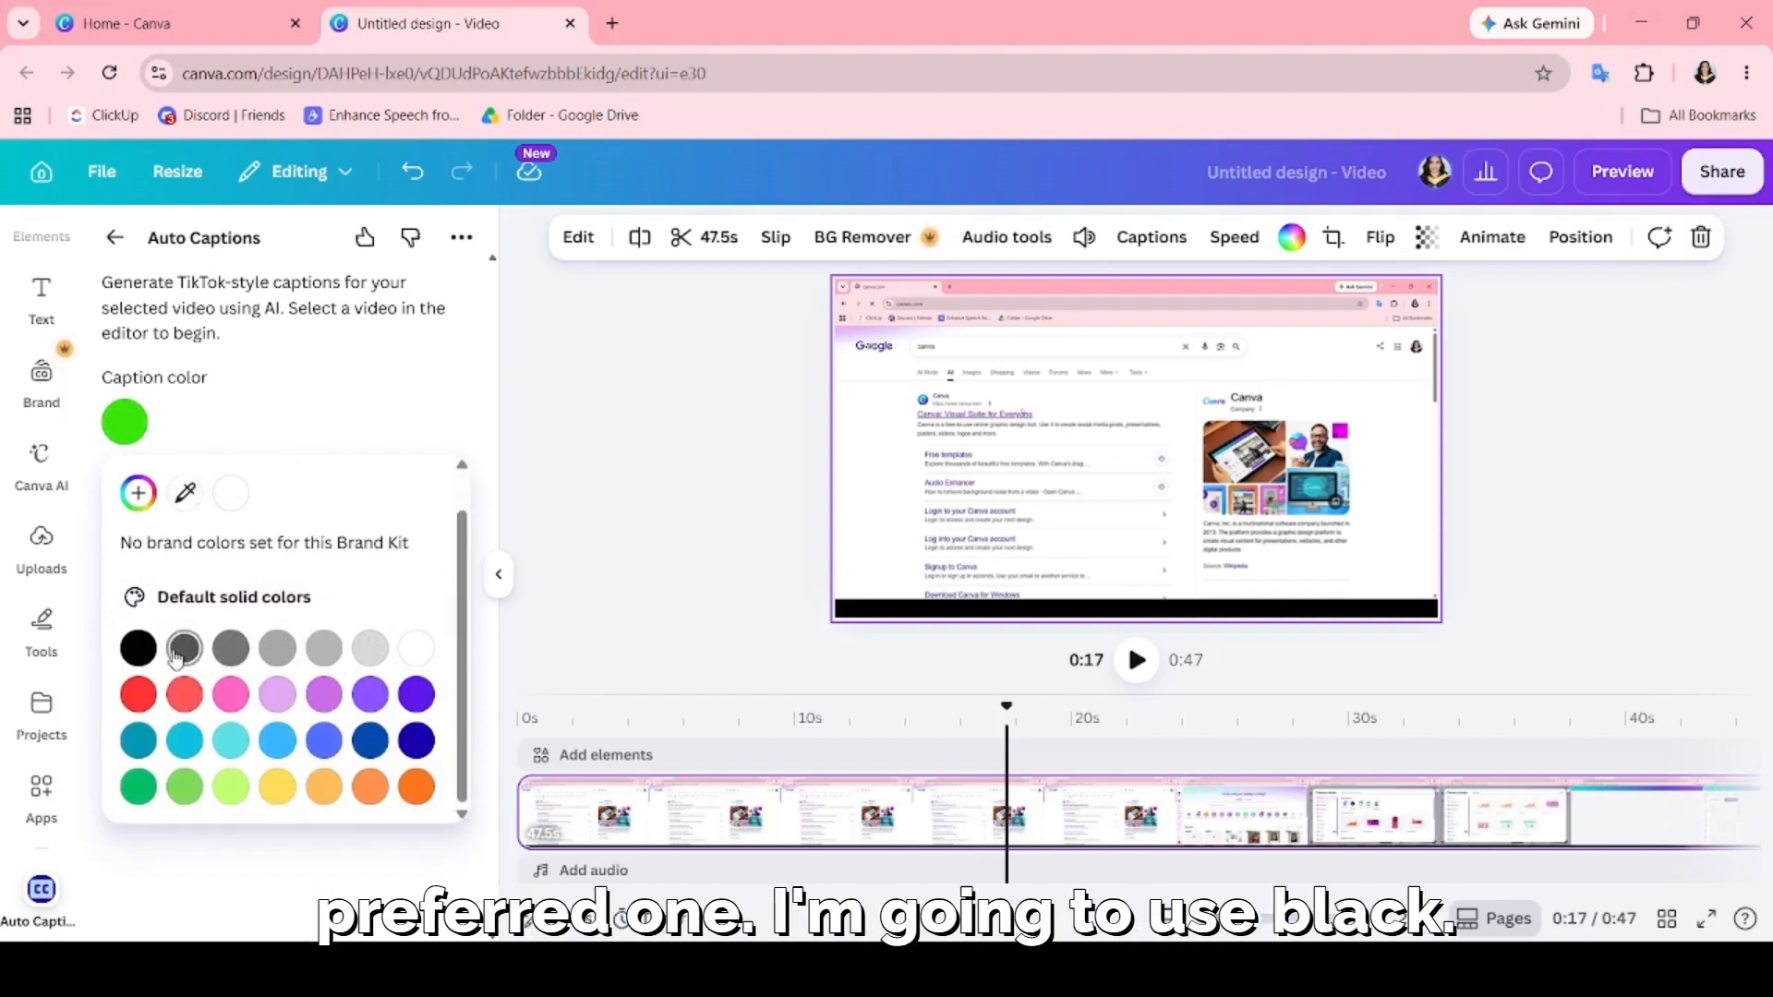
left_click(140, 649)
left_click(338, 438)
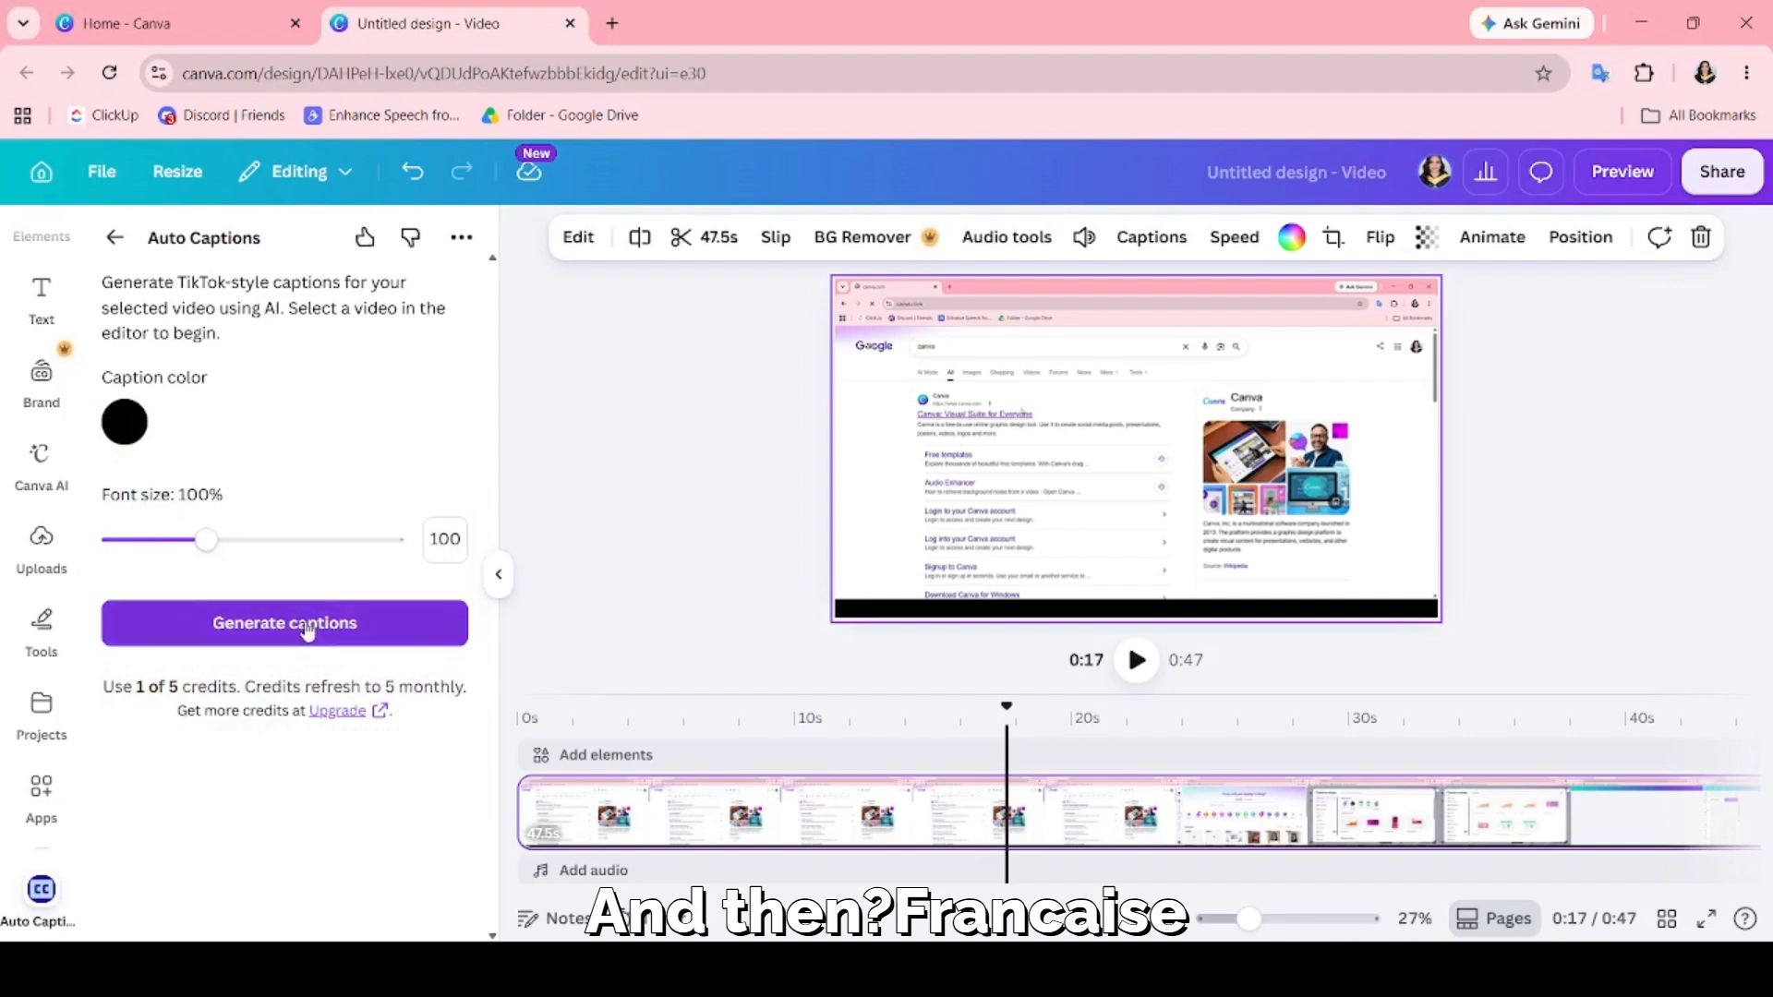
left_click(257, 618)
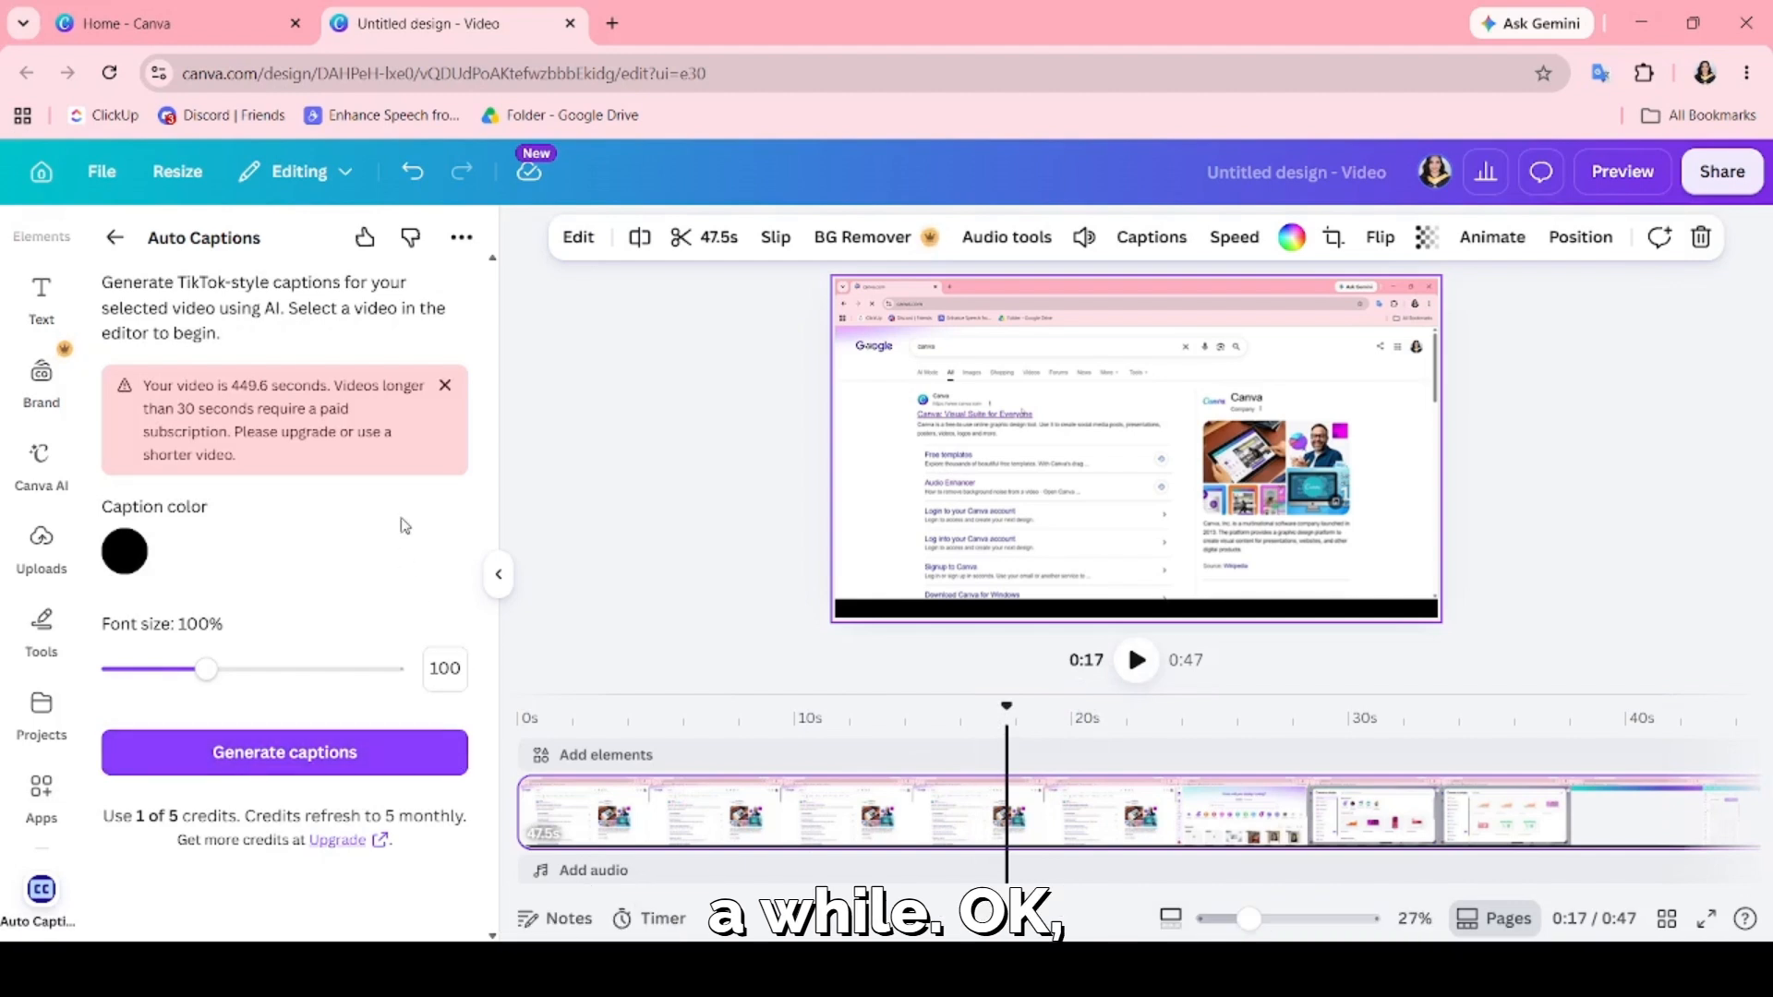
left_click(444, 388)
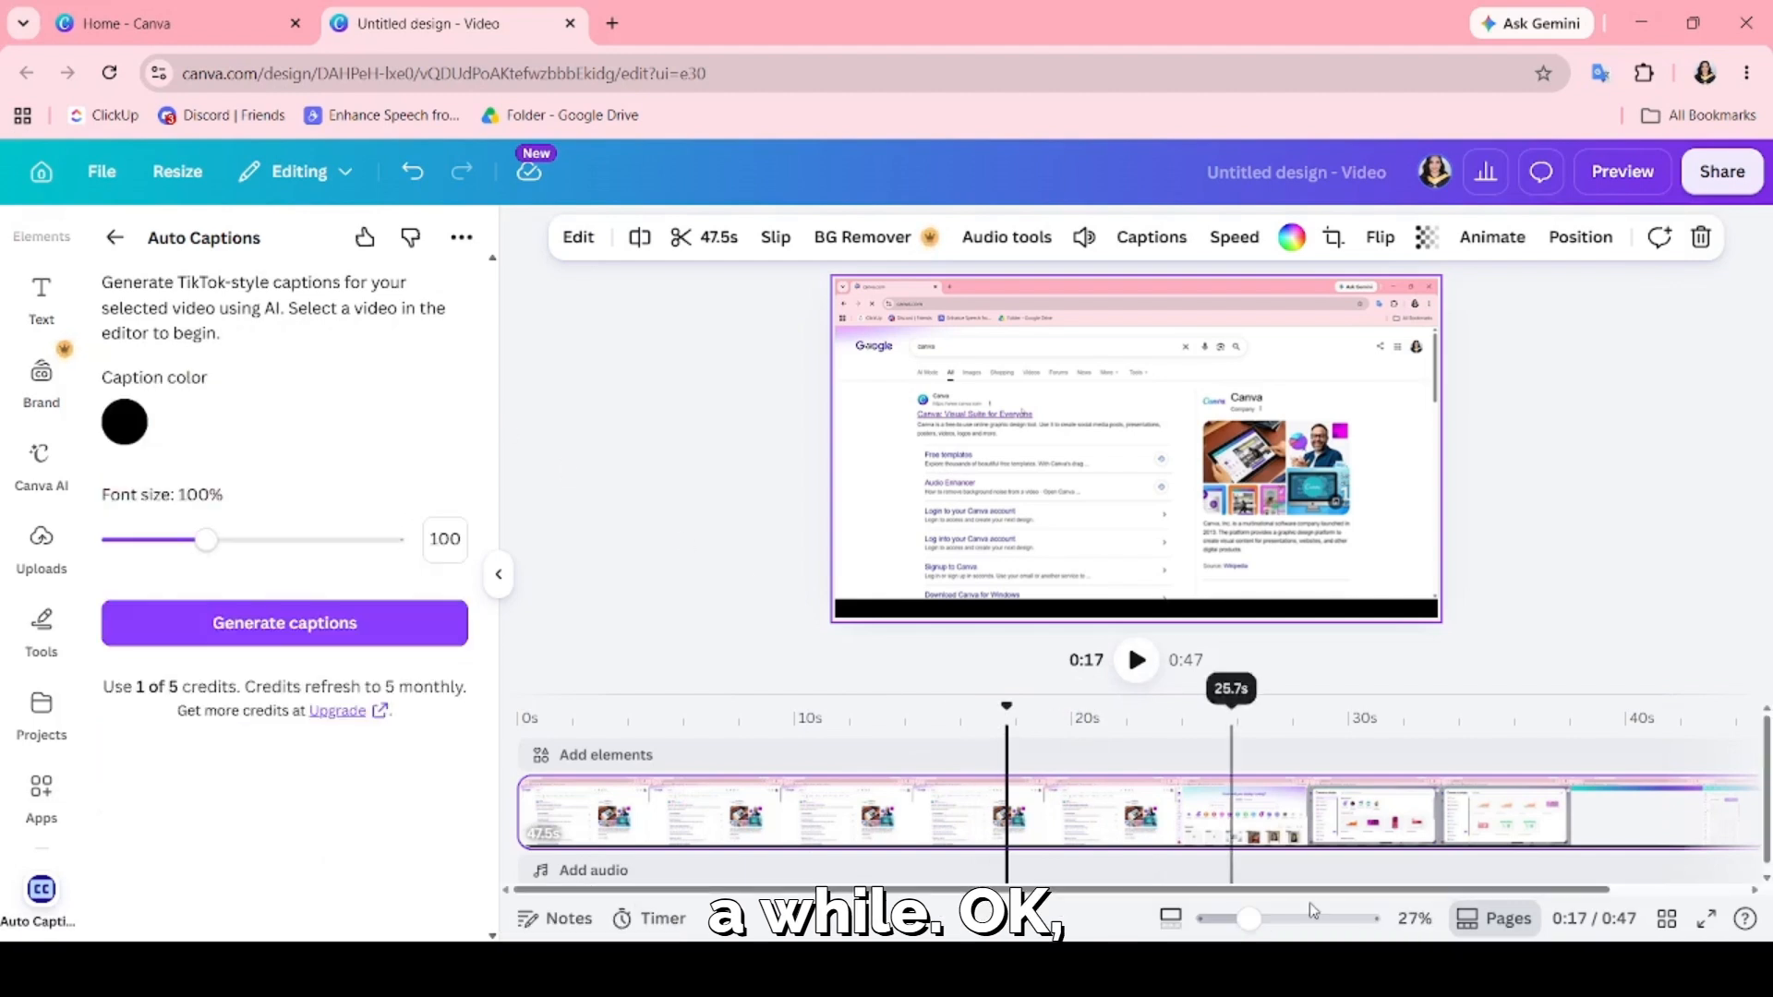
Split the video clip at about 28.8 seconds and delete the part after the split.
left_click(1497, 818)
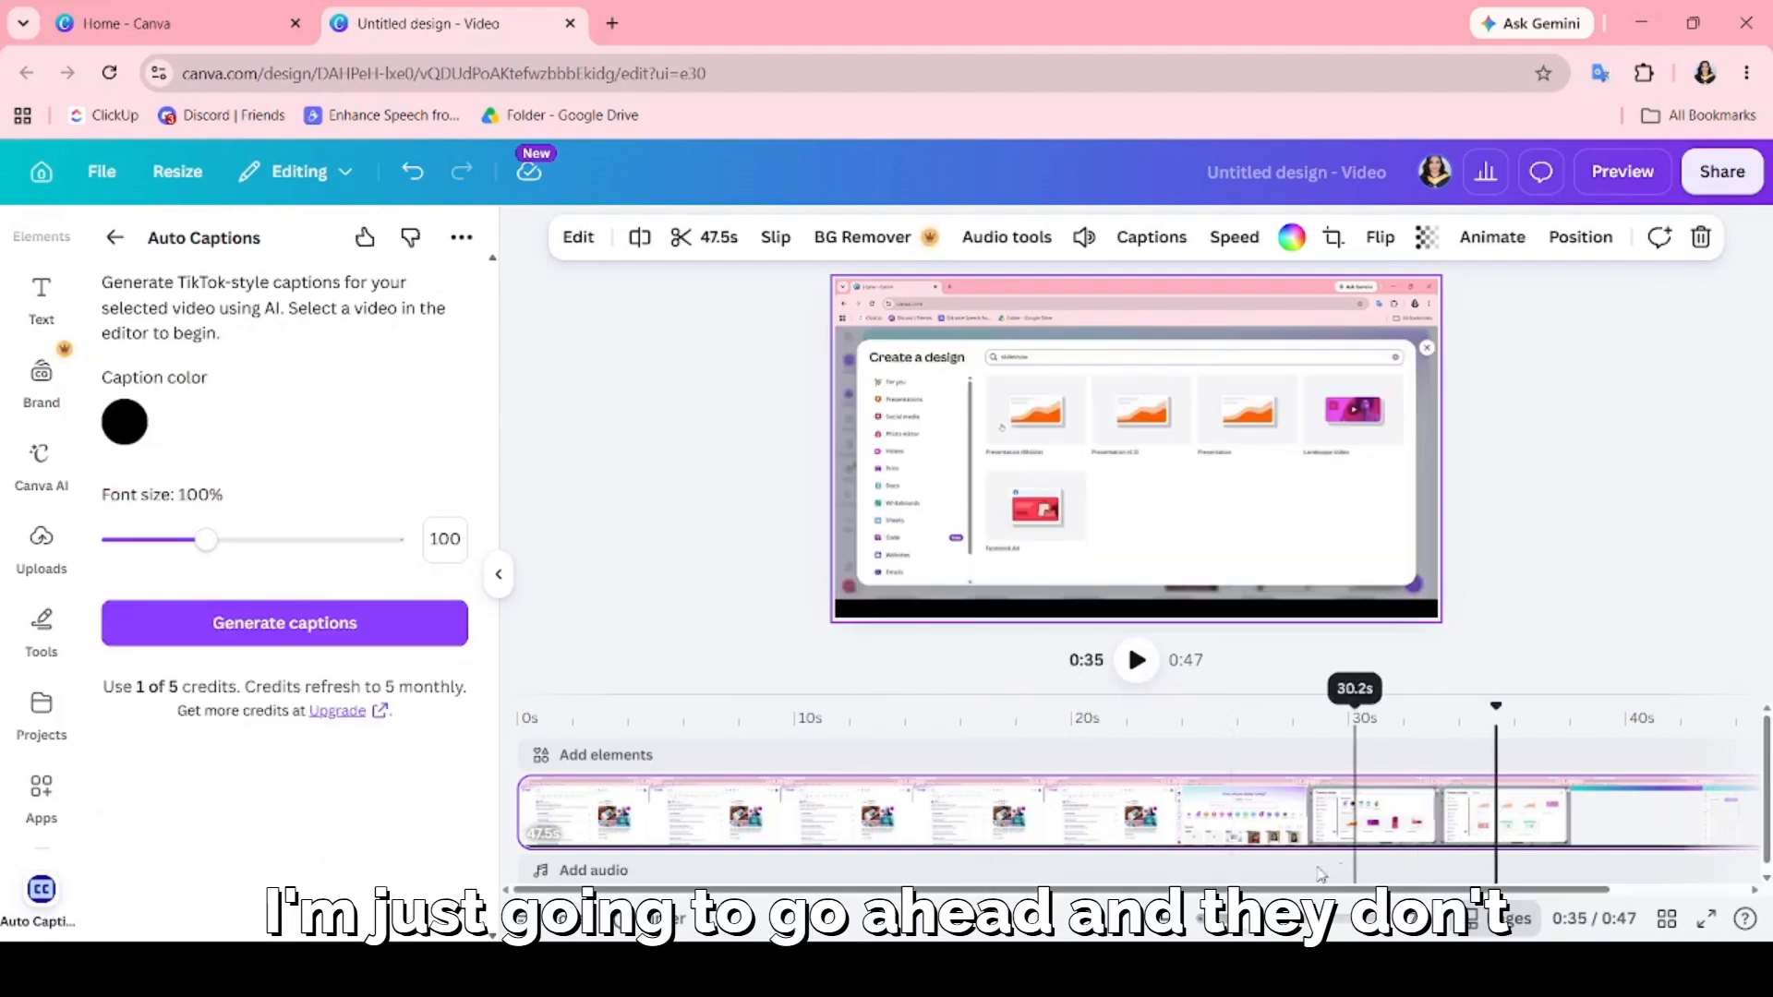
left_click_drag(1370, 891, 1500, 891)
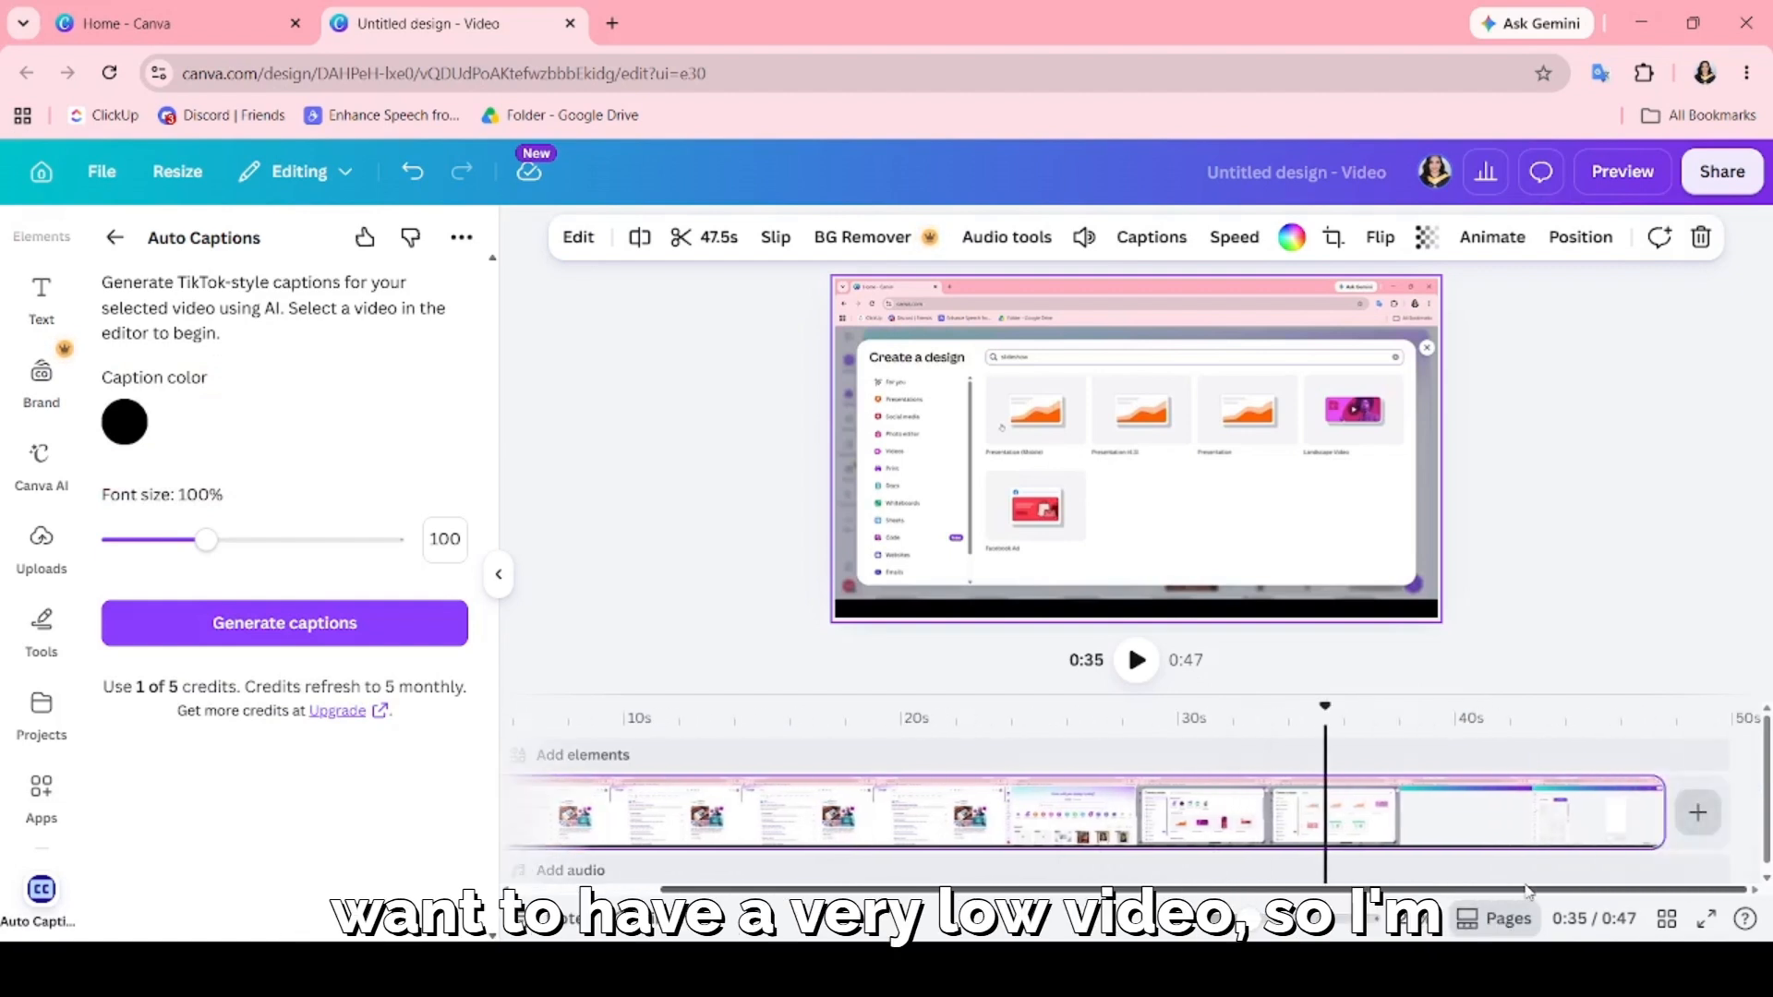
left_click(874, 831)
left_click(1147, 831)
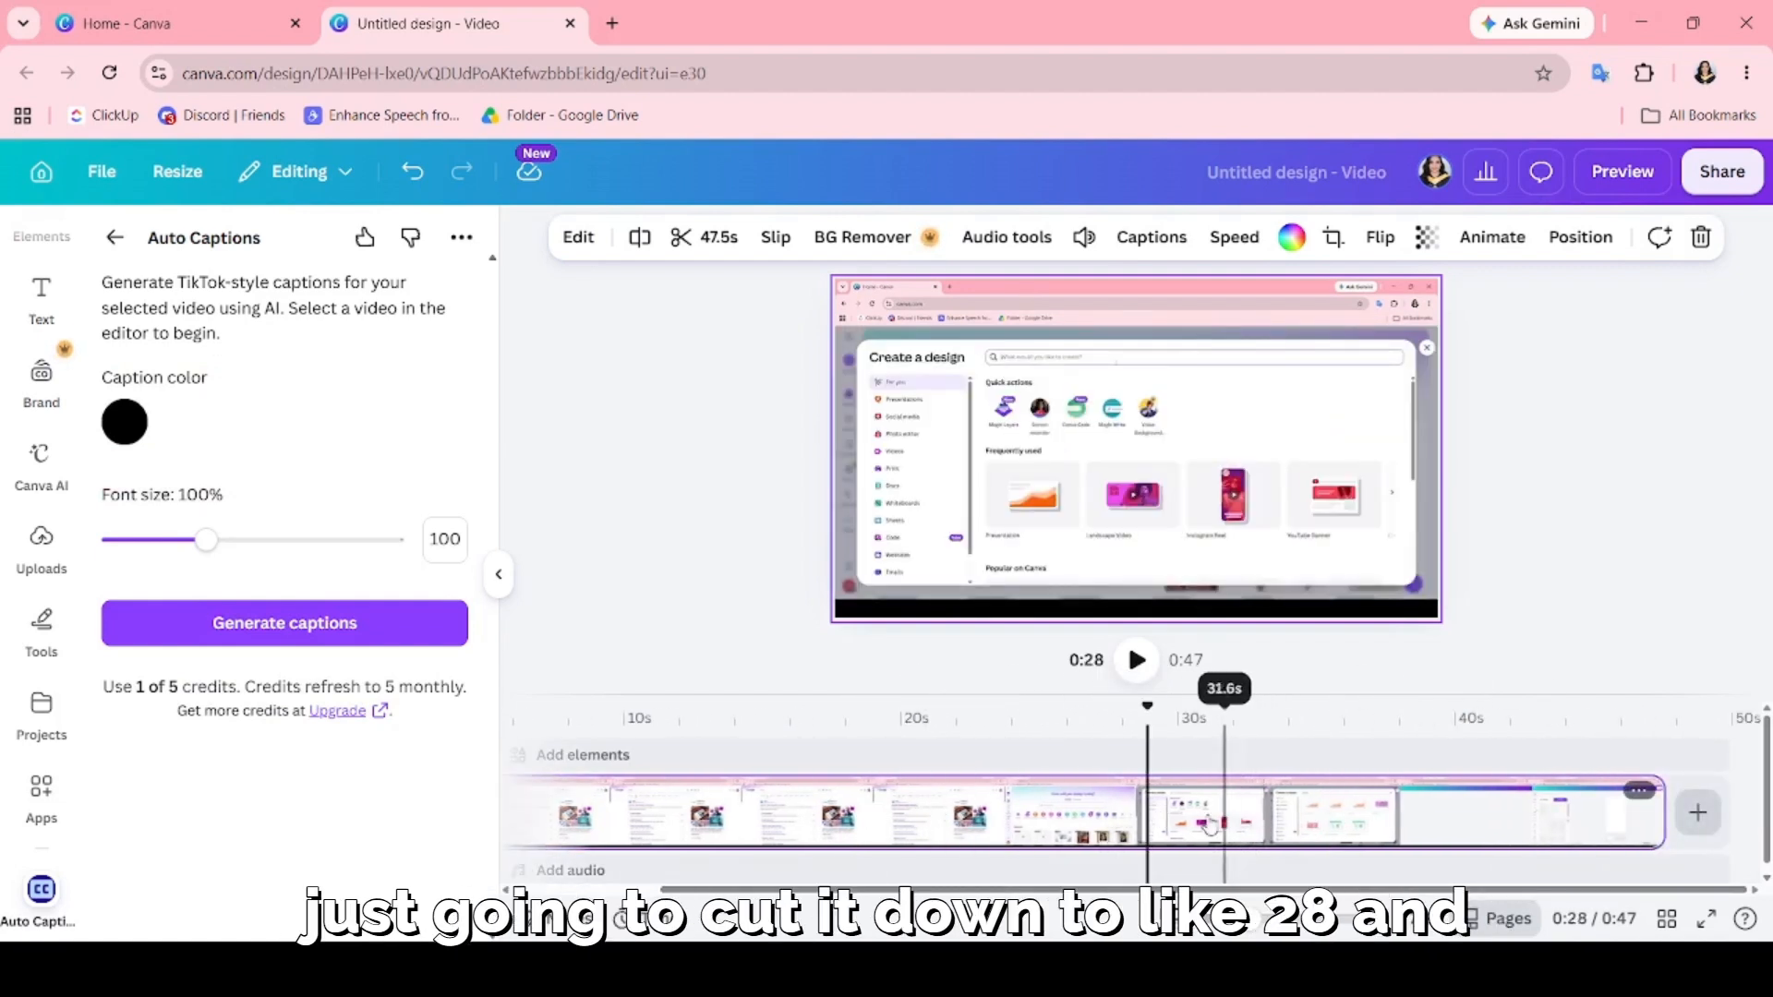
right_click(1253, 809)
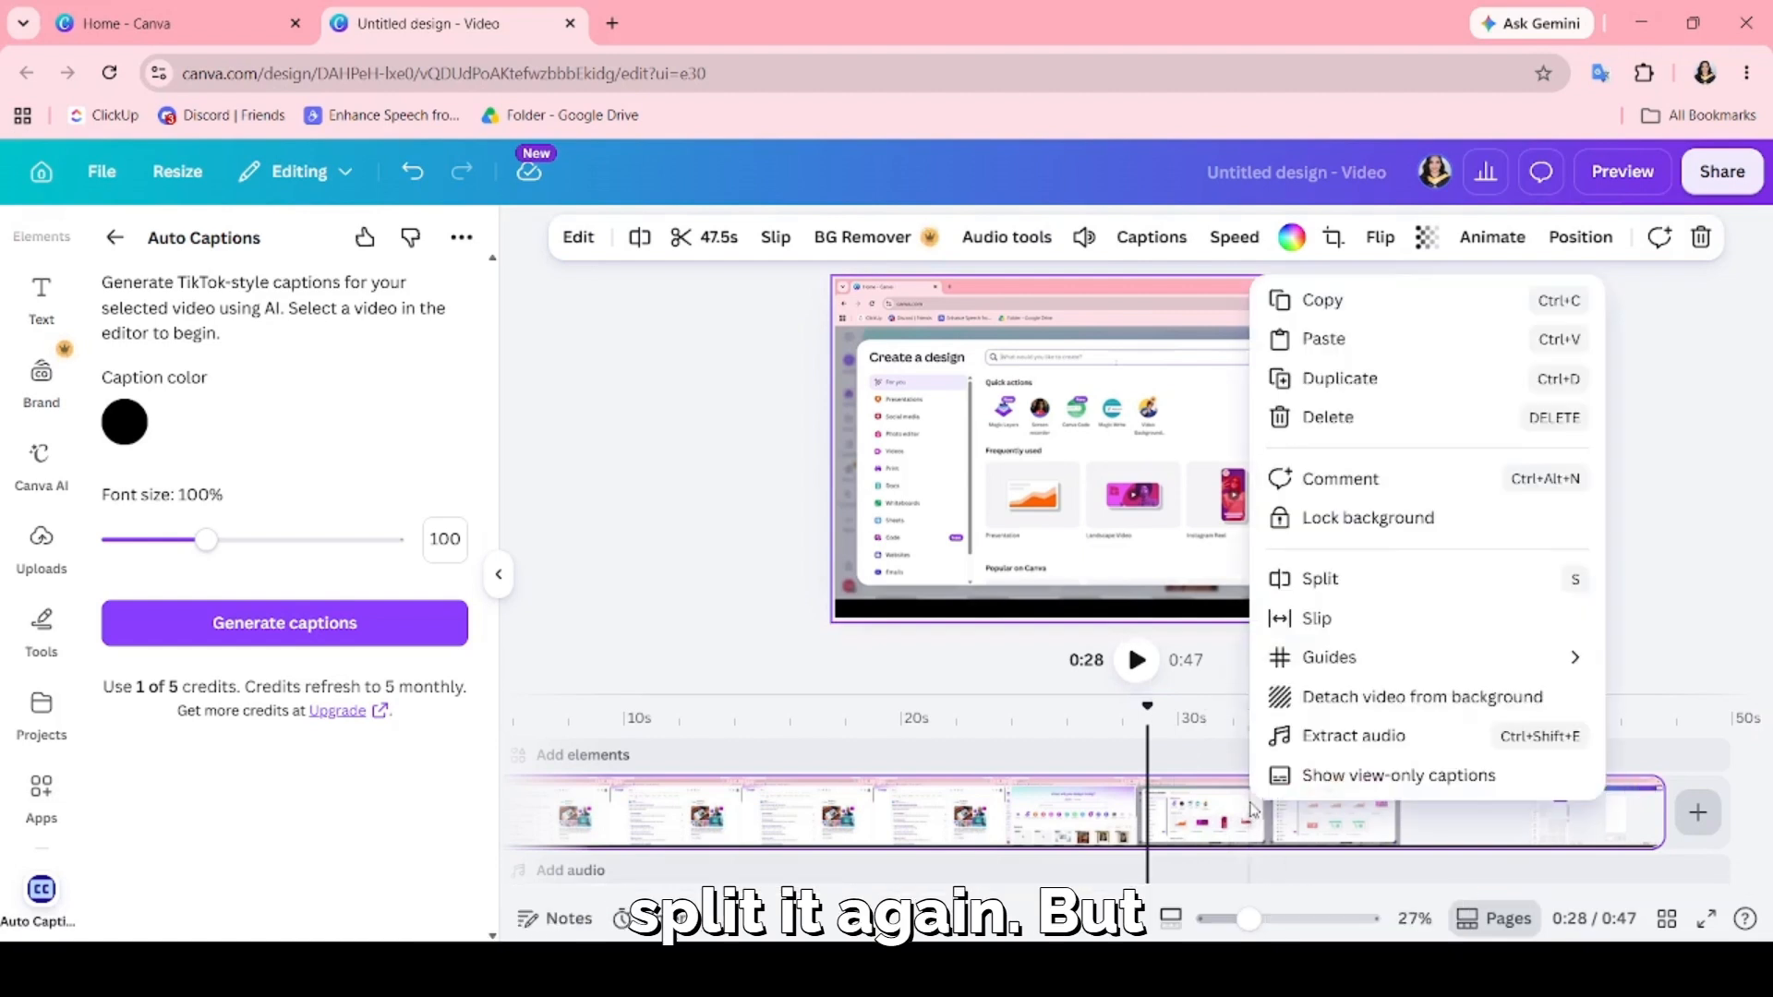
left_click(1345, 587)
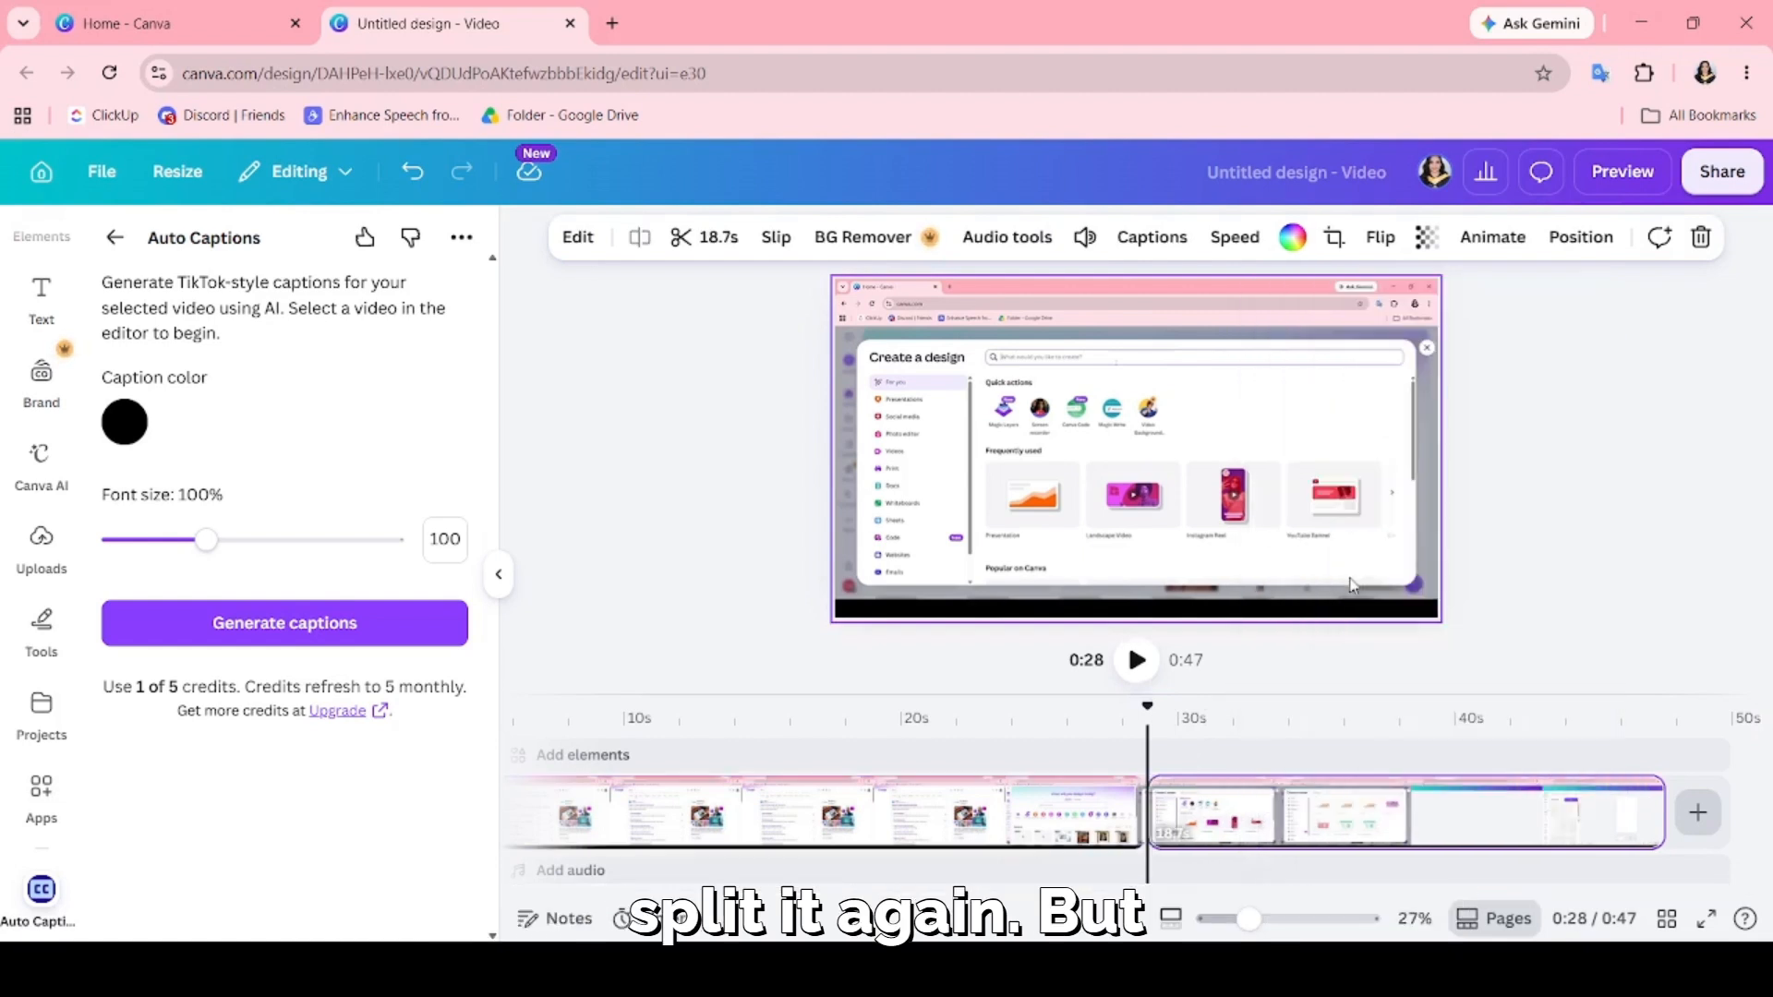
key("Delete")
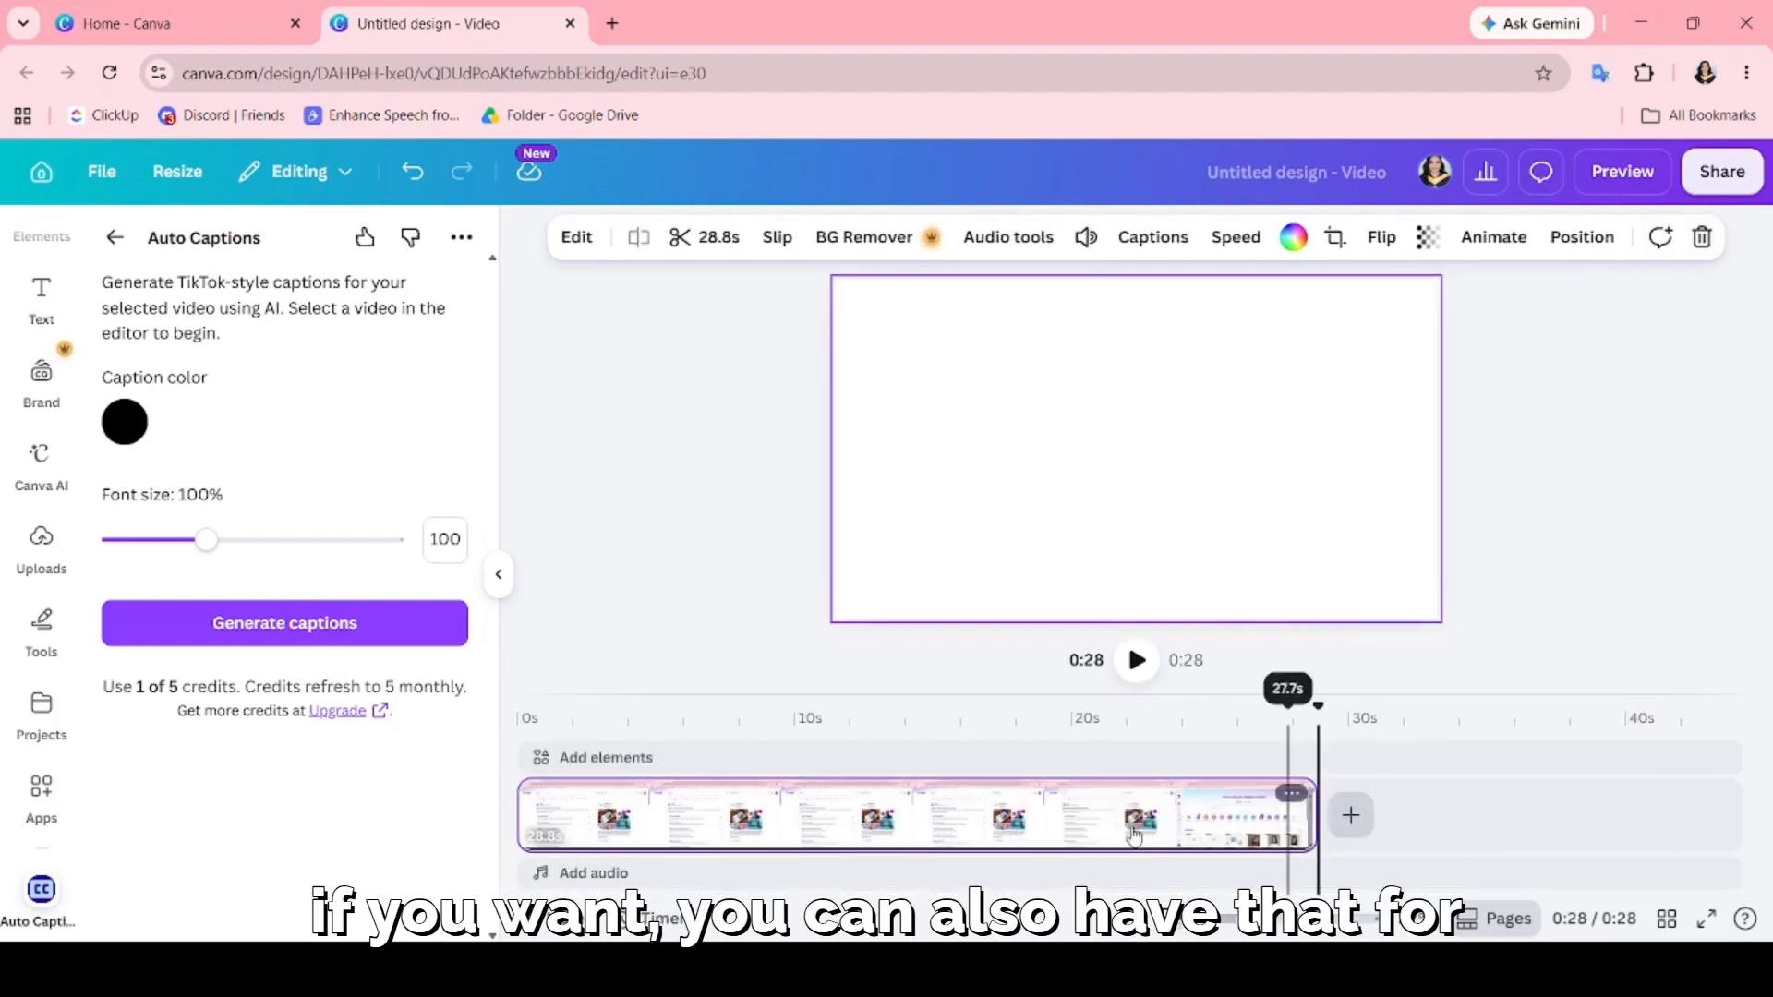
Try to generate captions for the shortened clip with Auto Captions, and return to the app search results.
left_click(1087, 836)
left_click(325, 637)
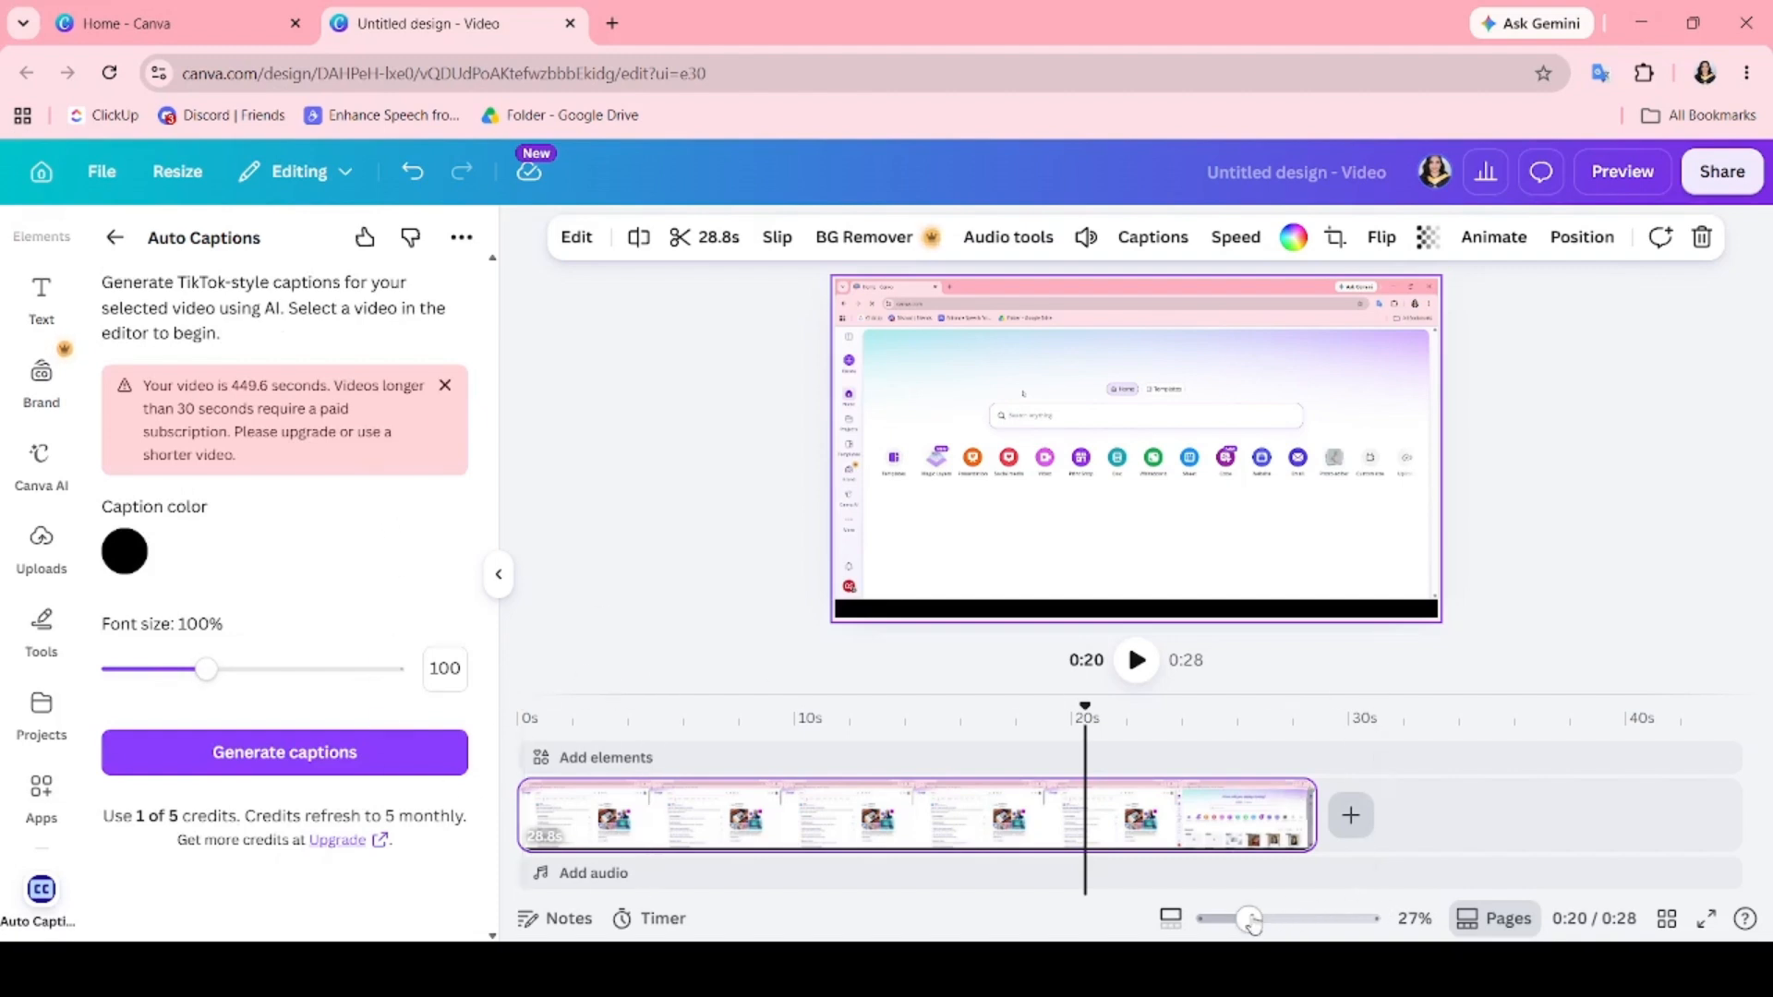
left_click(1129, 836)
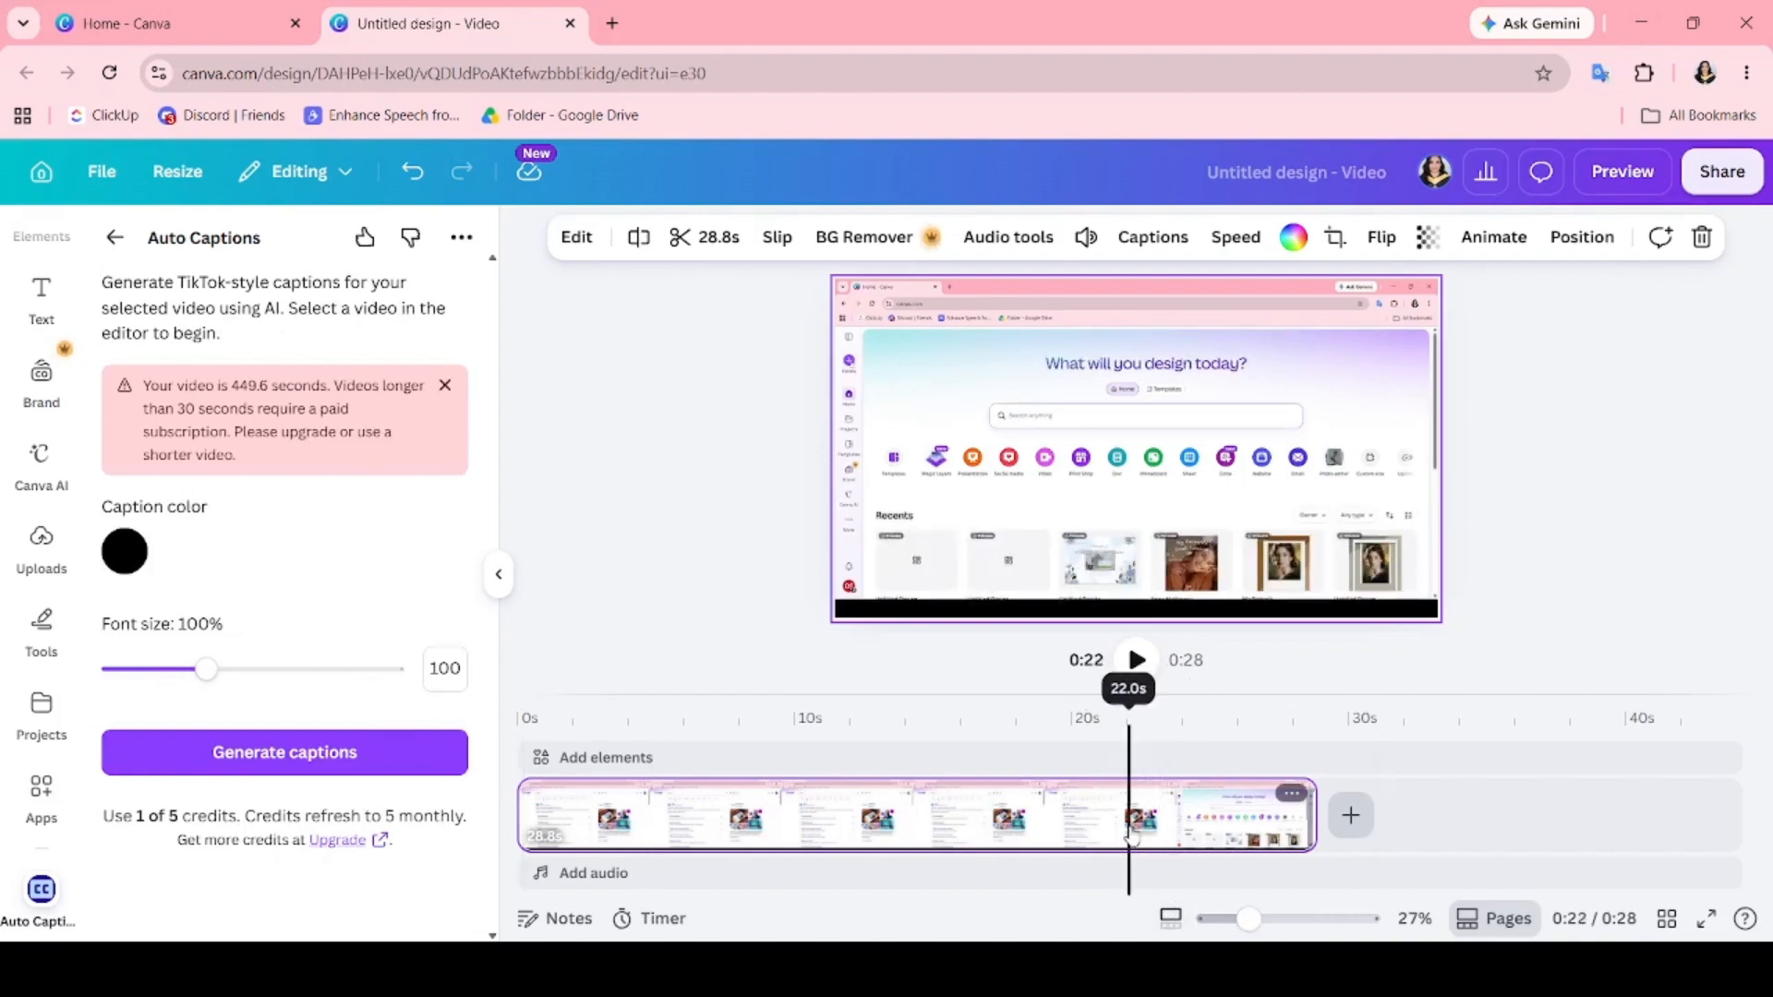
left_click(301, 752)
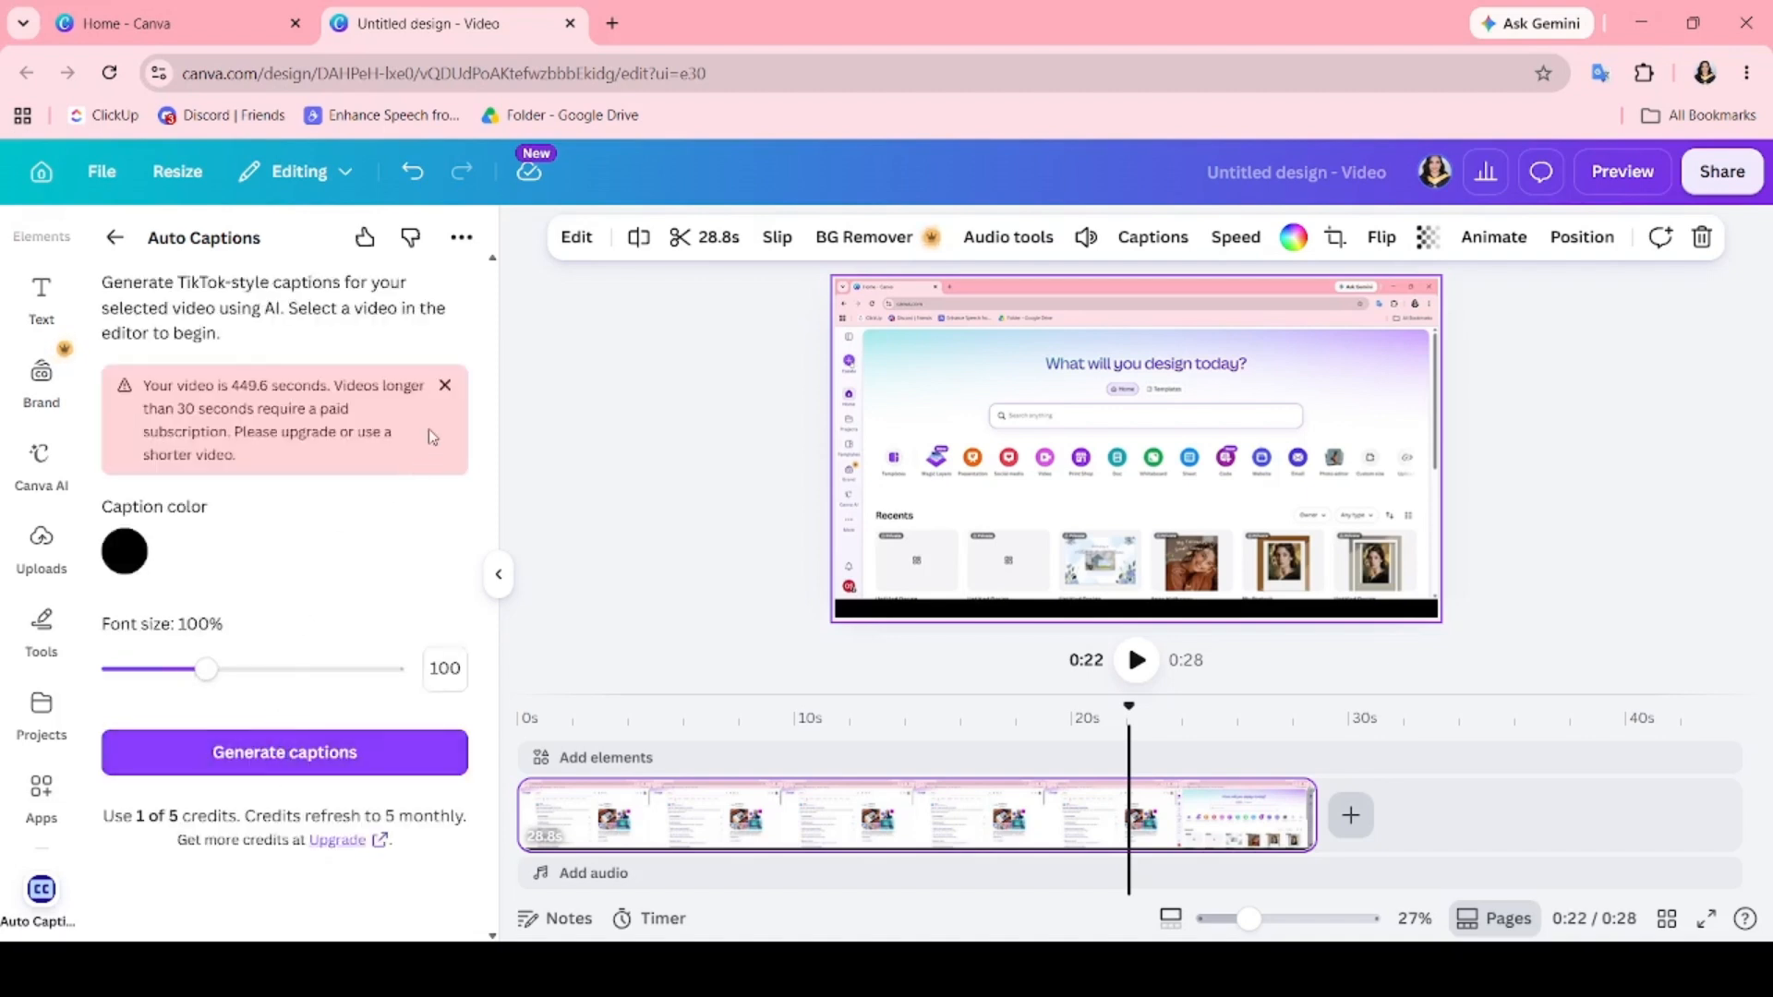
left_click(445, 386)
left_click(131, 246)
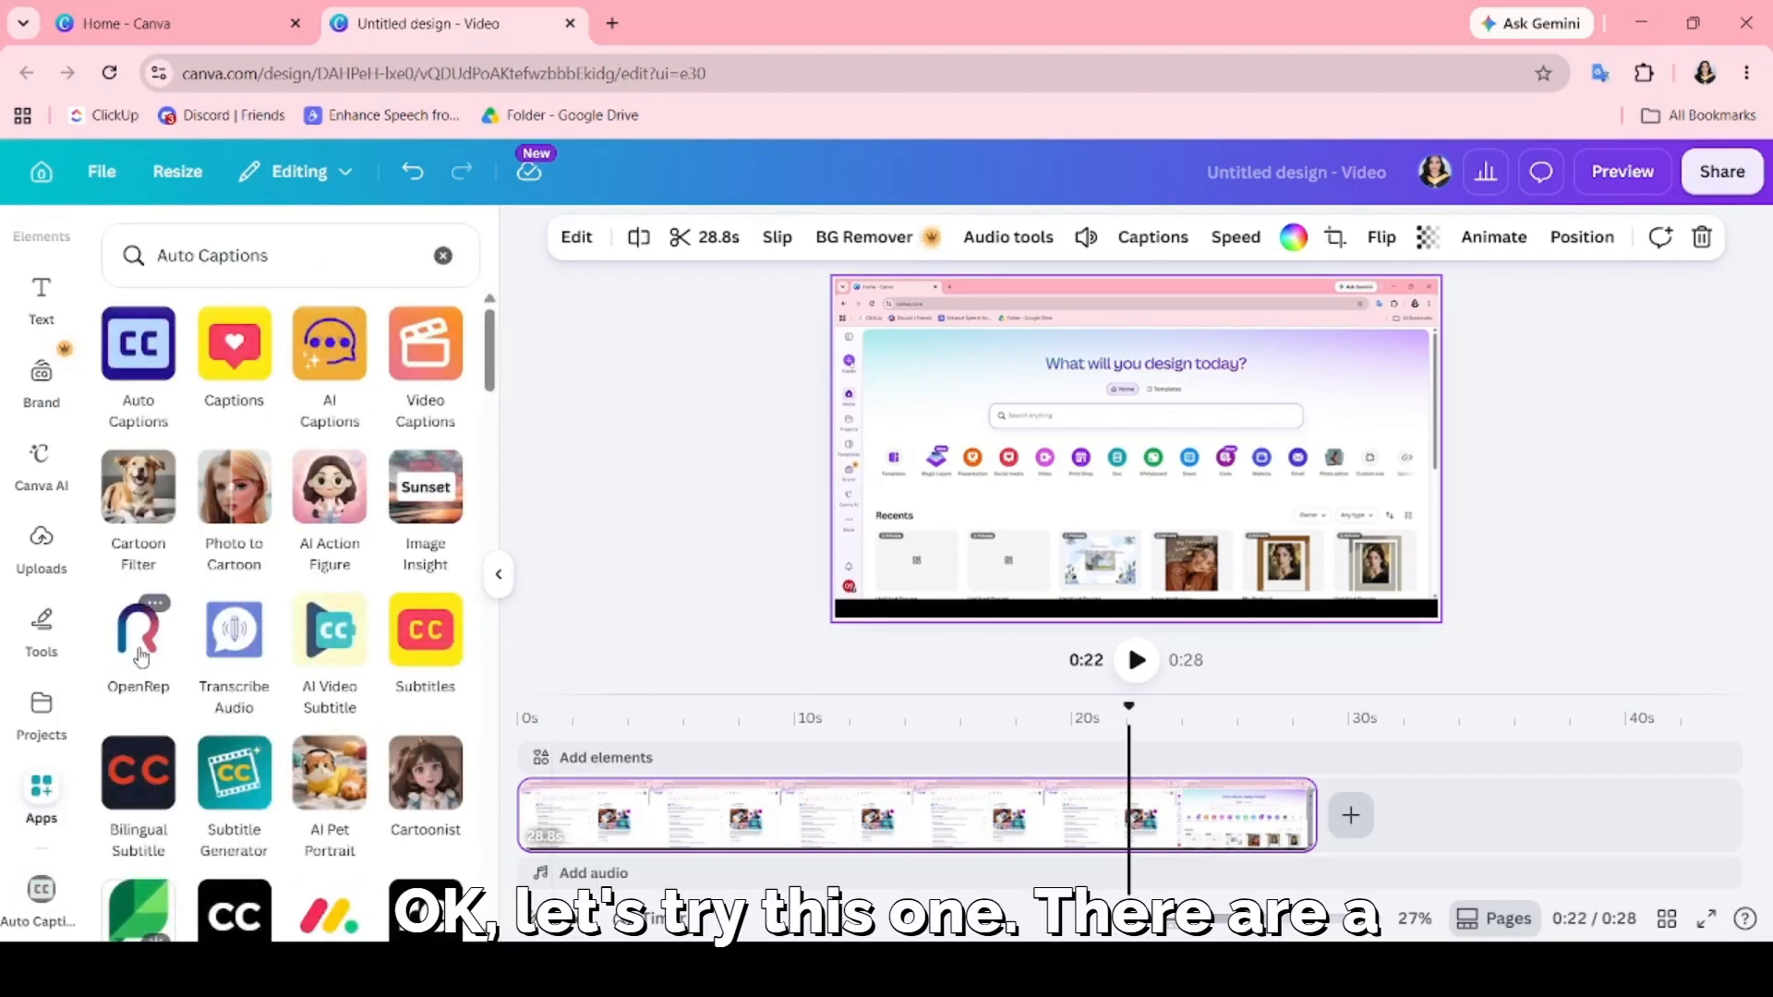
Browse the caption apps and try the Captions app on the current design.
scroll(364, 755, "down", 4)
scroll(365, 756, "down", 10)
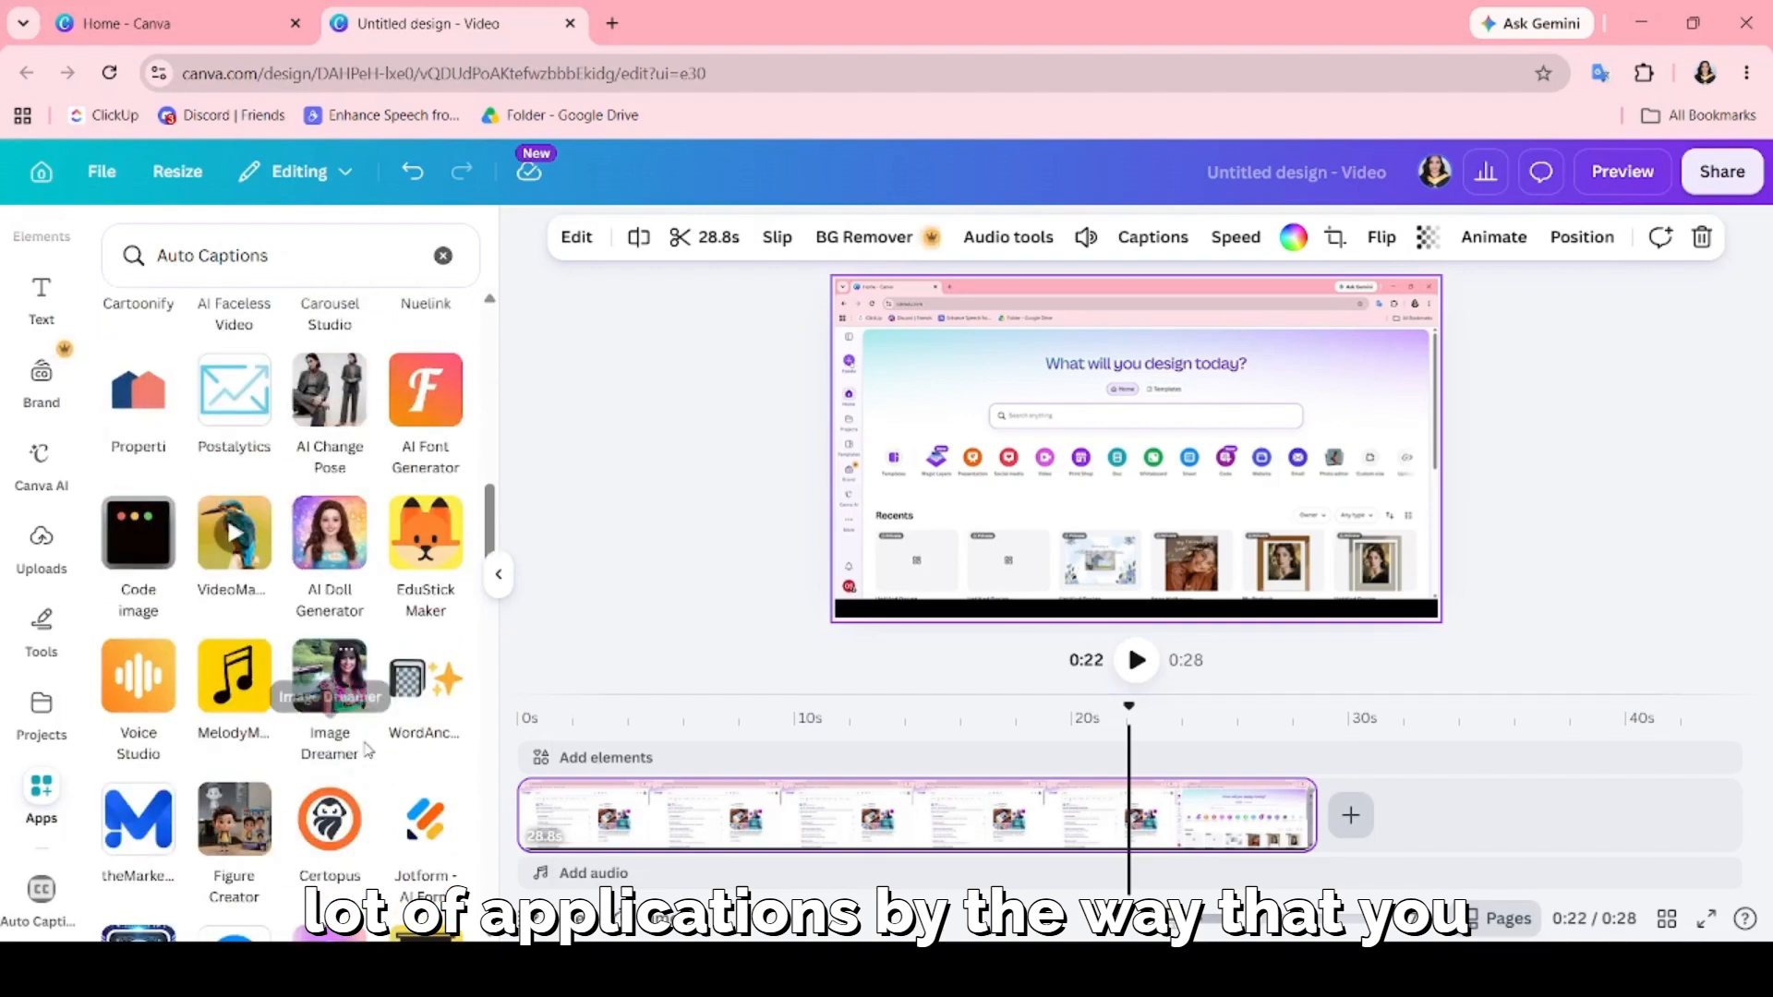
scroll(367, 750, "up", 14)
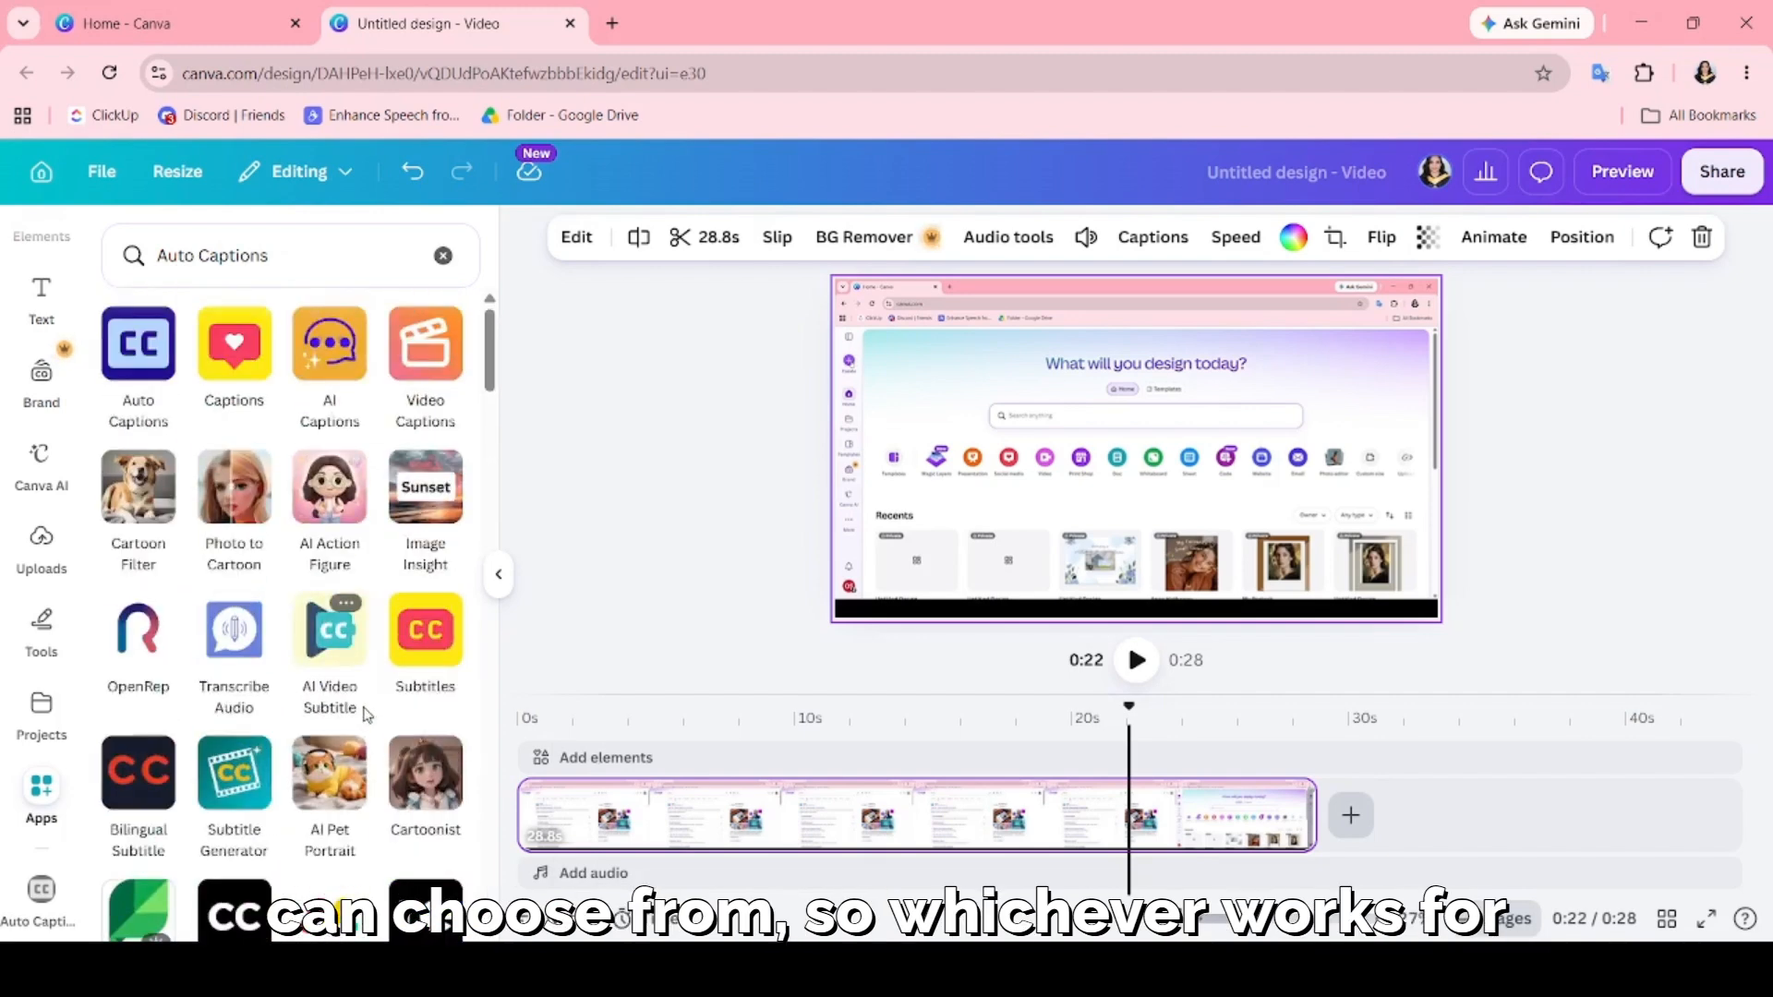
left_click(248, 383)
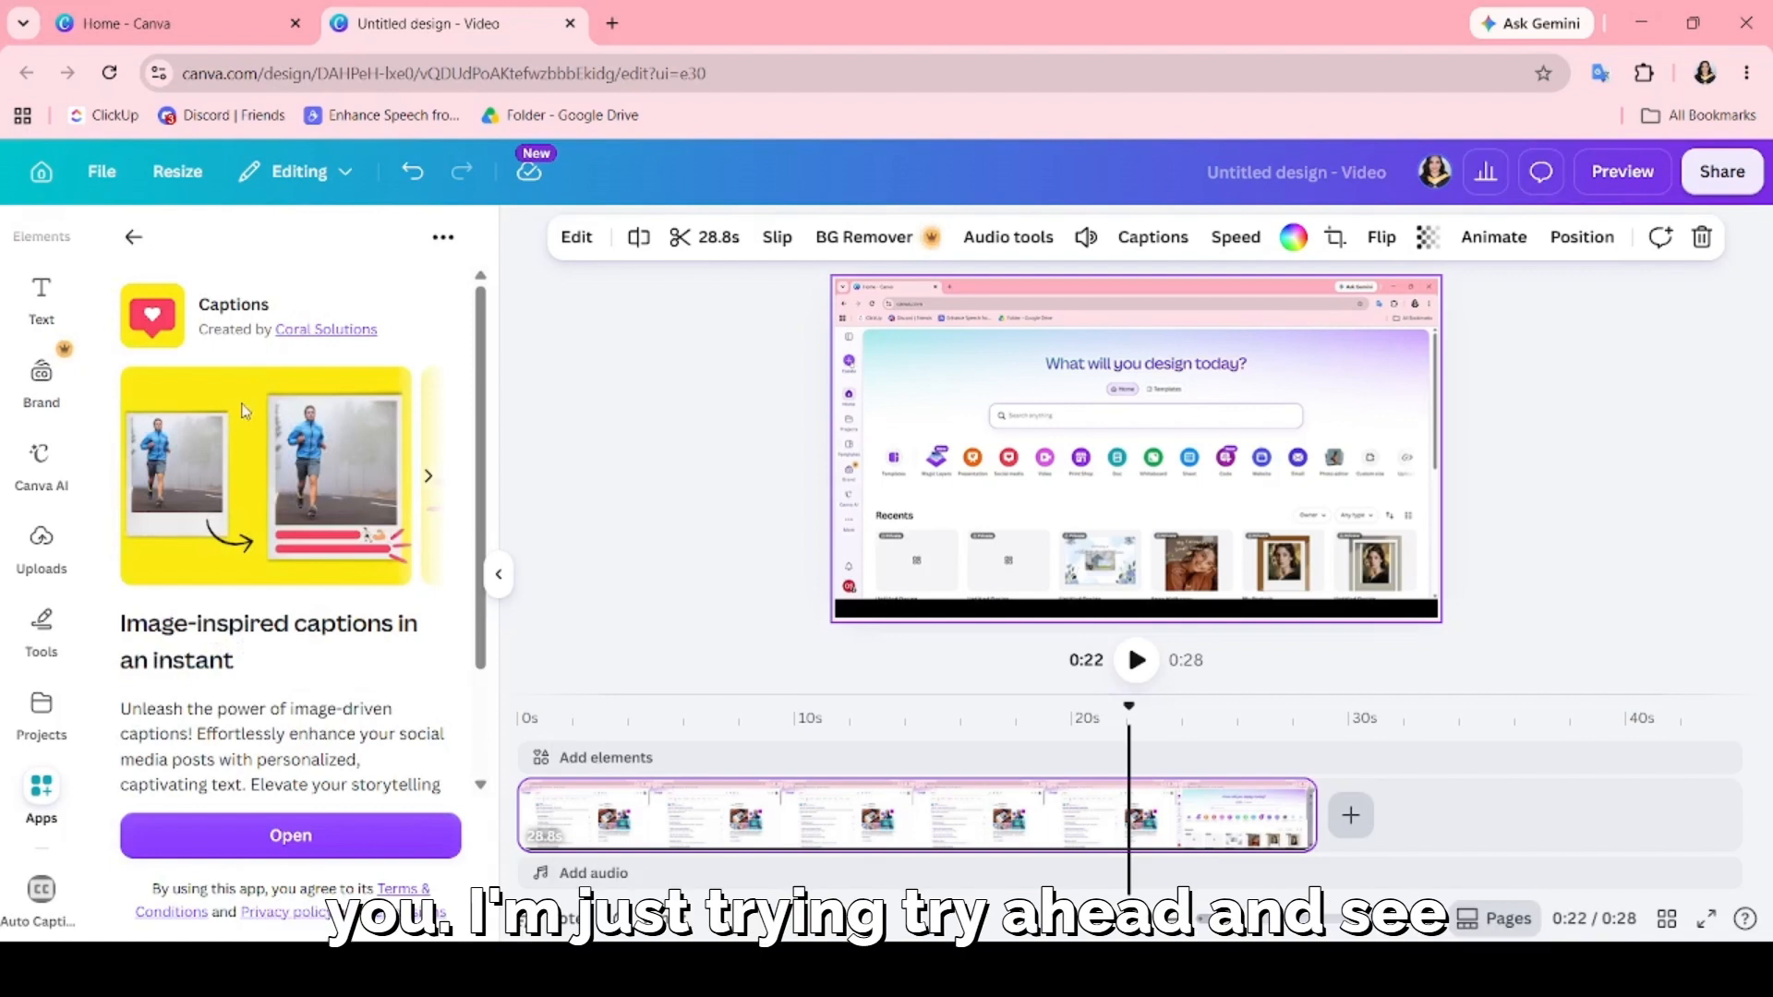
left_click(280, 842)
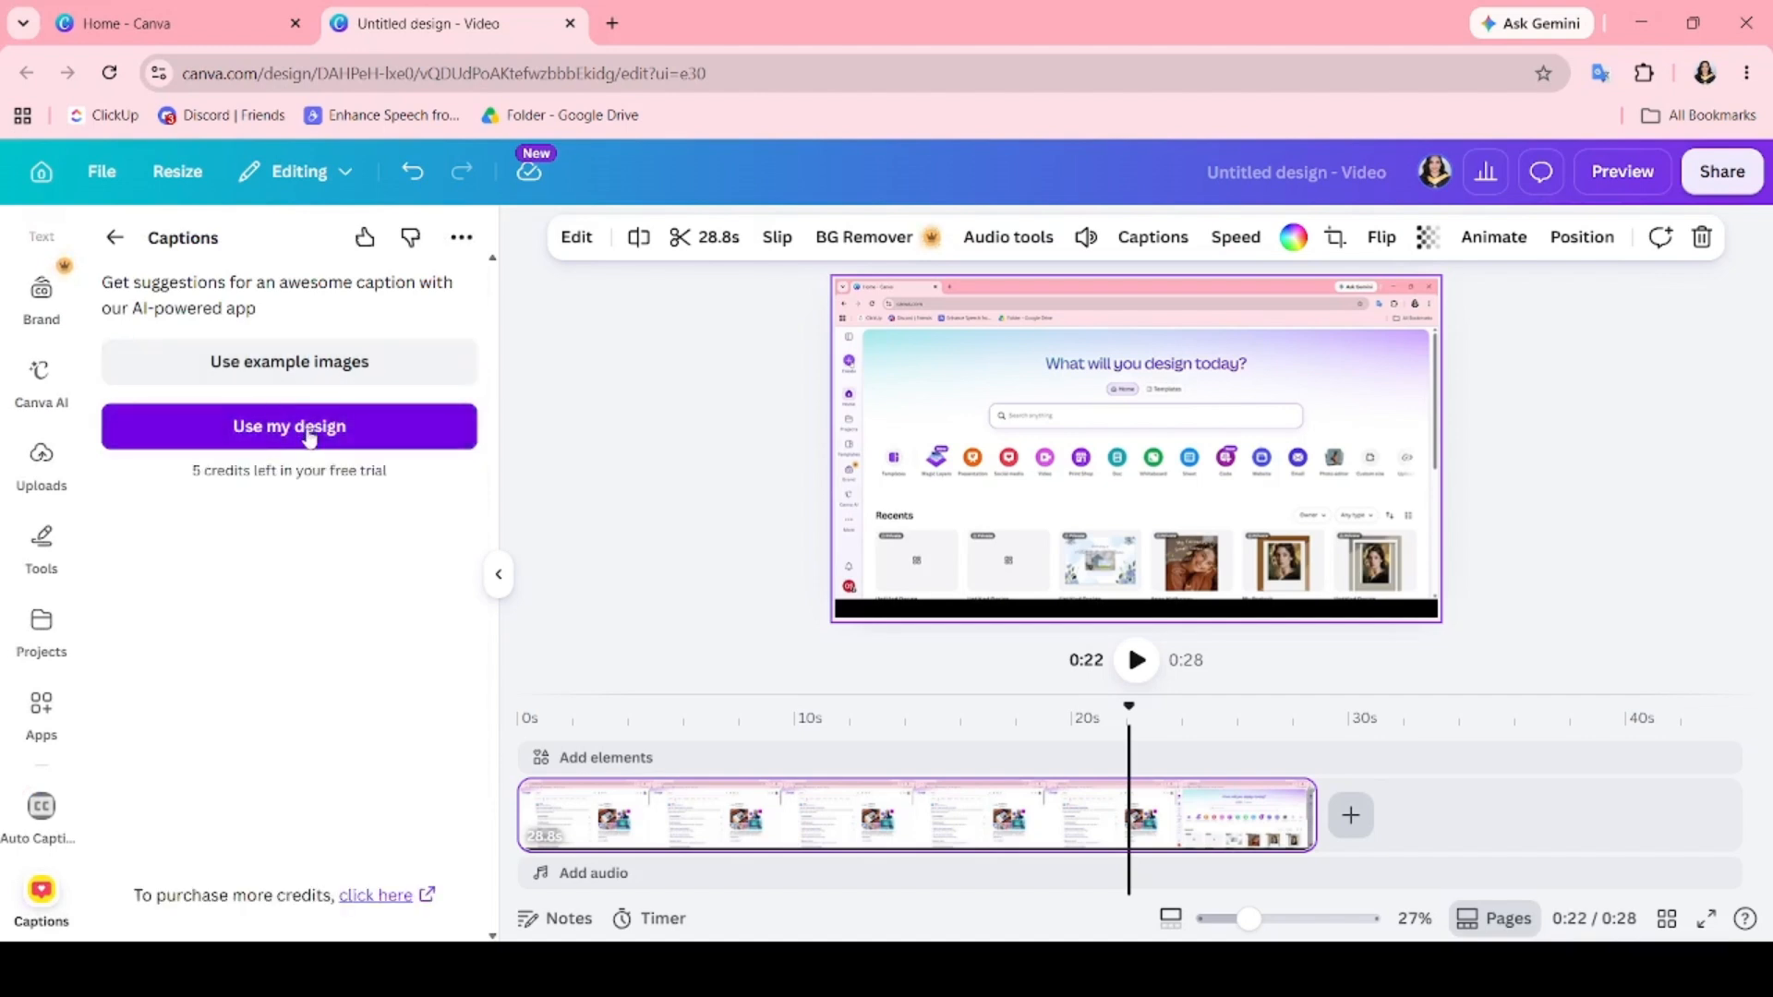
left_click(306, 426)
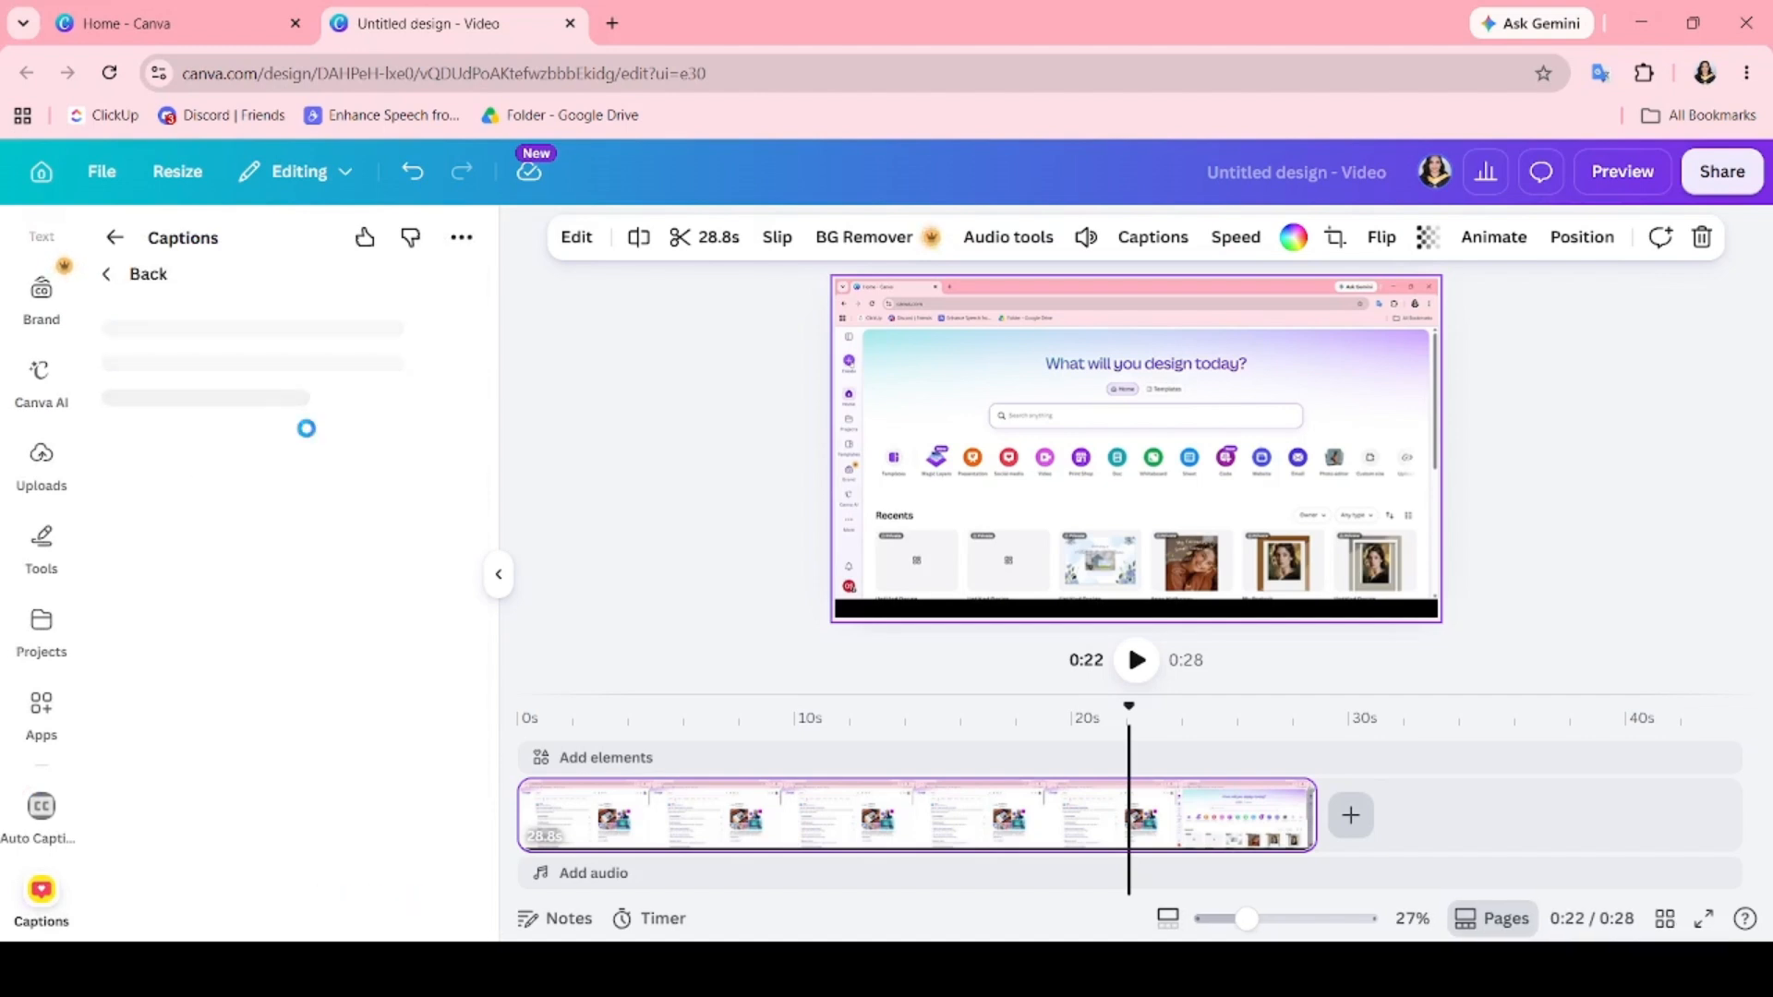
left_click(115, 244)
Search the apps for subtitles, open the Subtitles app and export the design to it as an MP4 video.
left_click(292, 256)
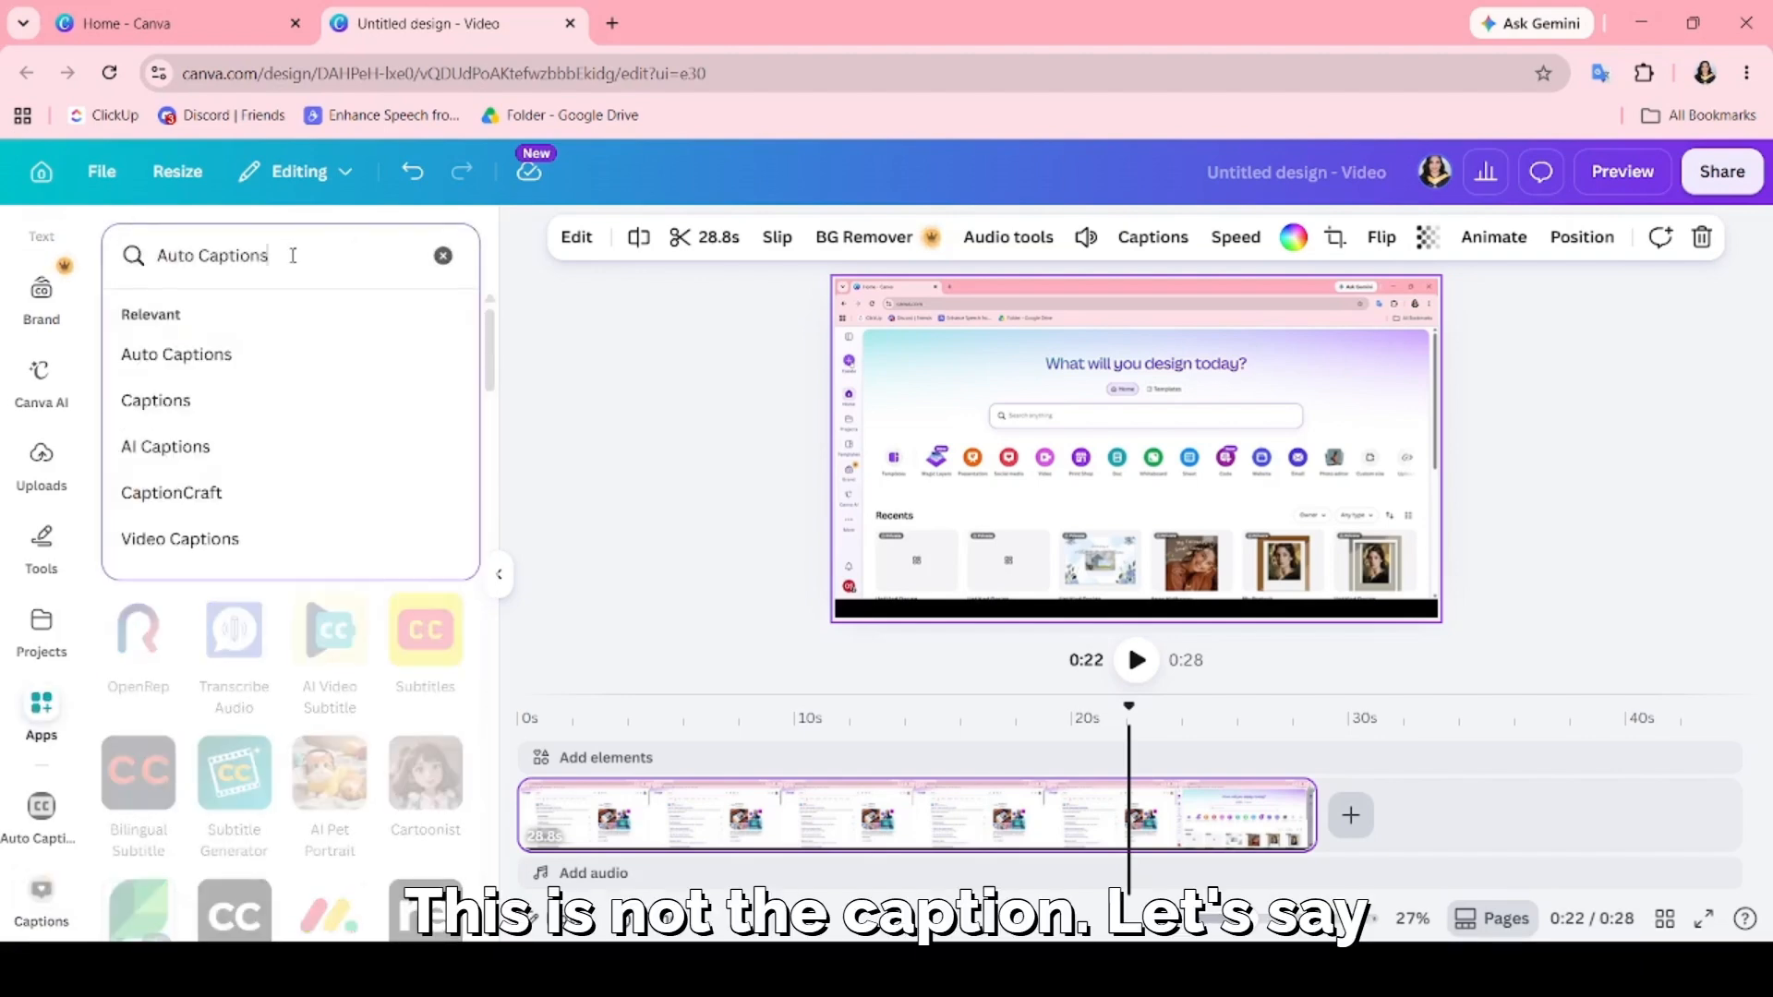
type("subt")
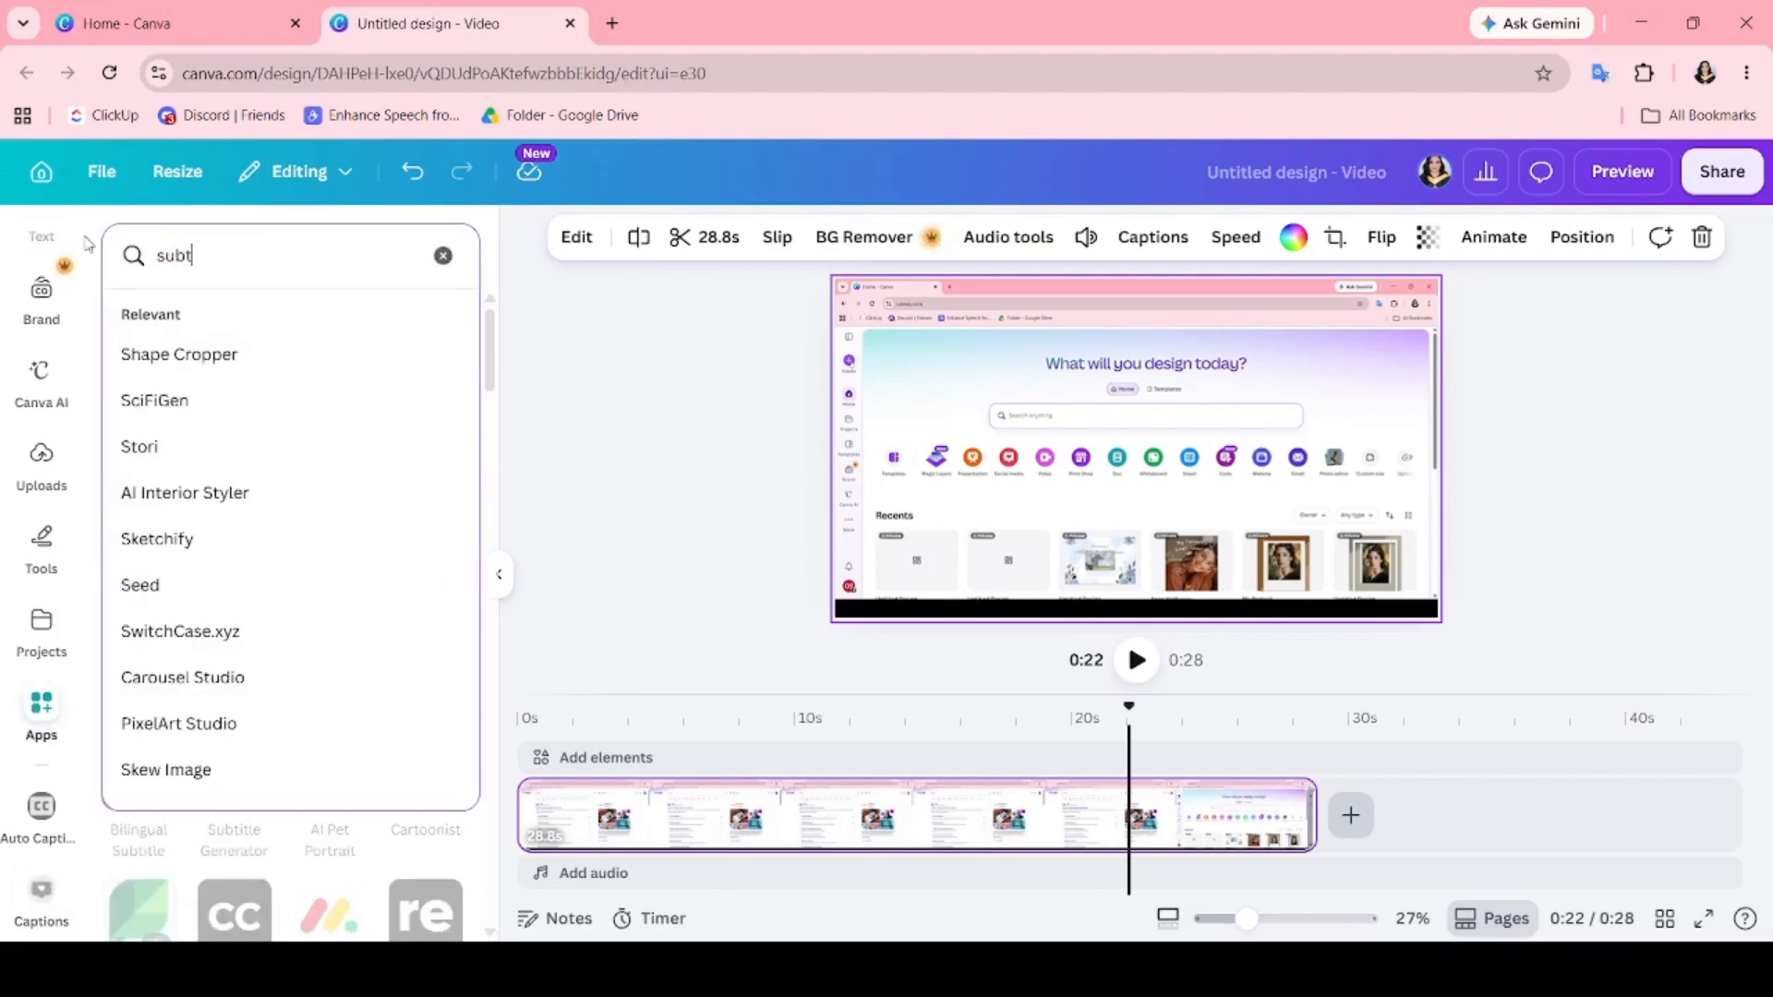
type("itle")
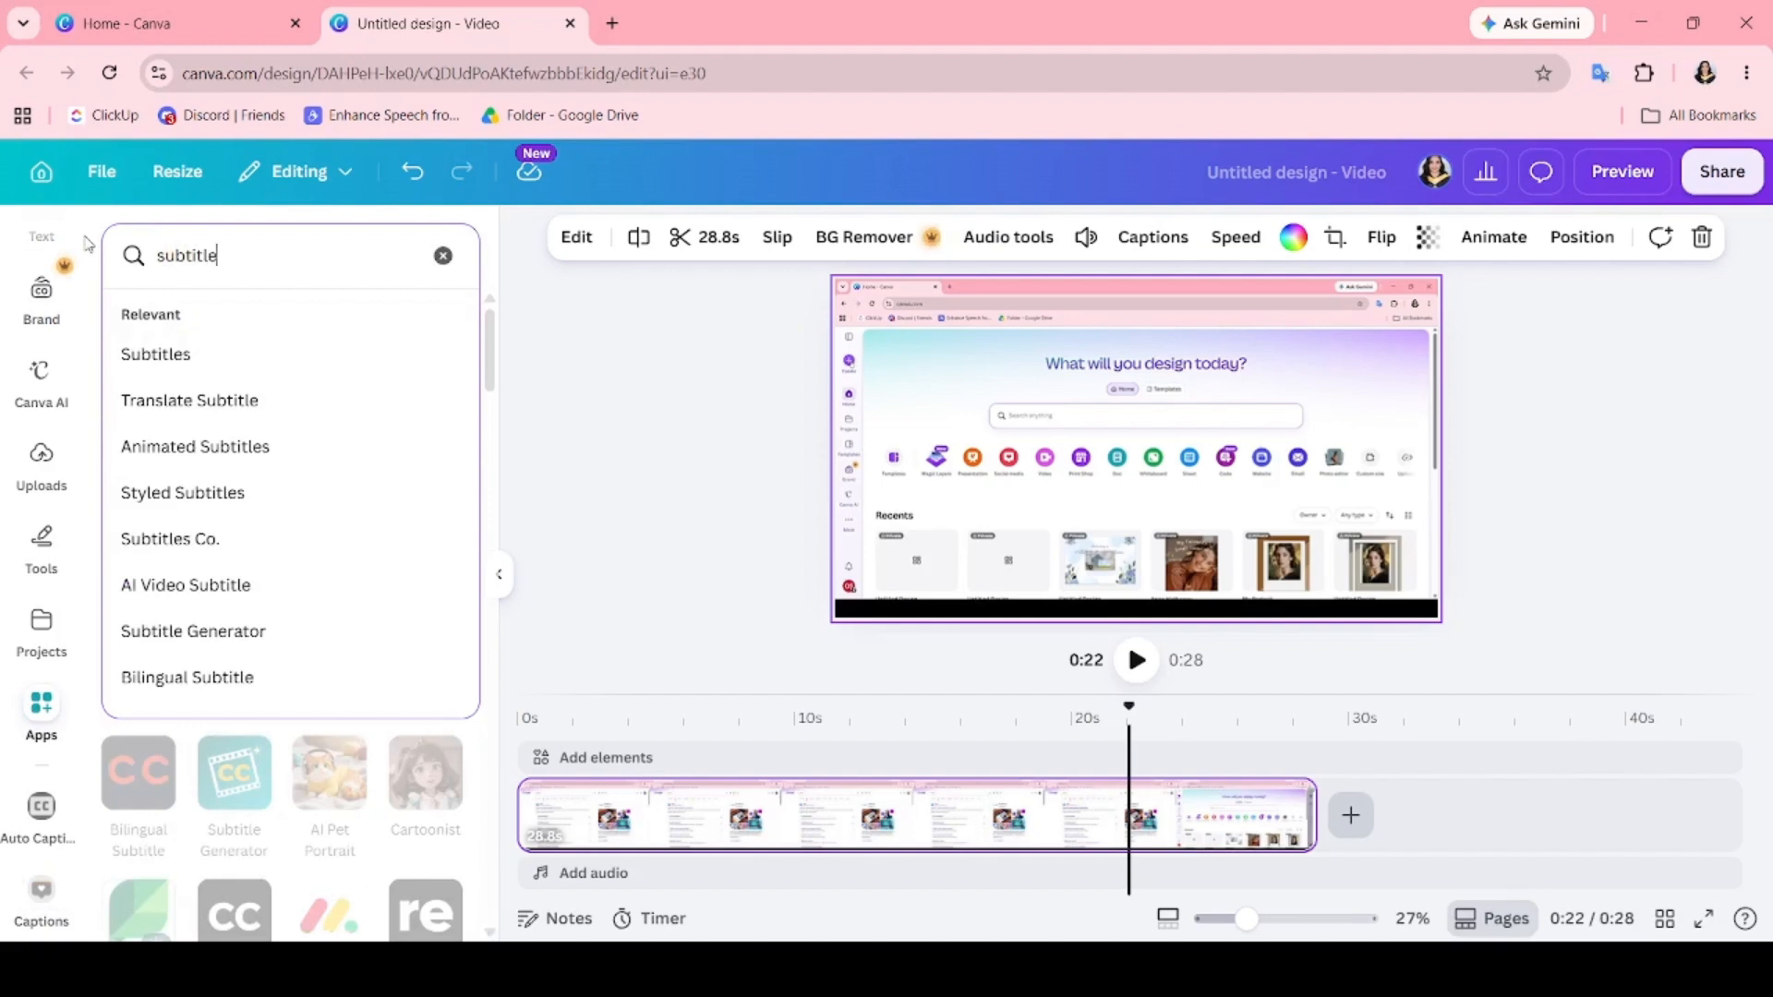
left_click(122, 358)
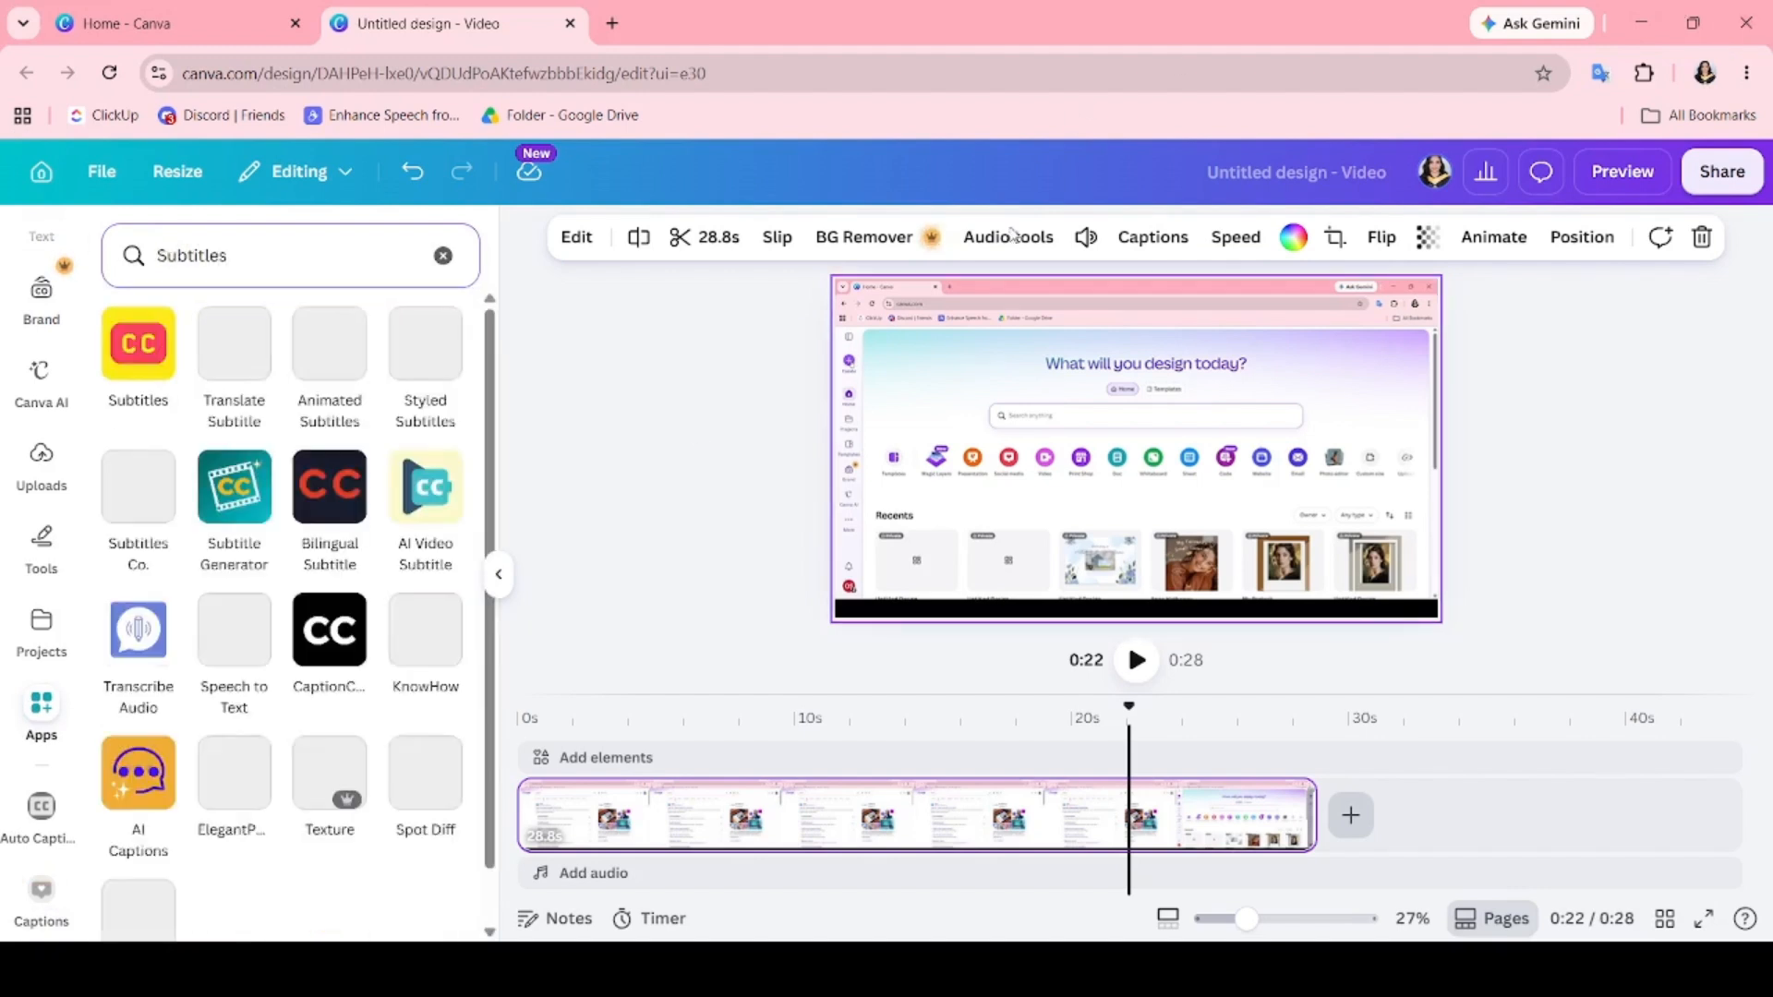
left_click(141, 358)
left_click(440, 828)
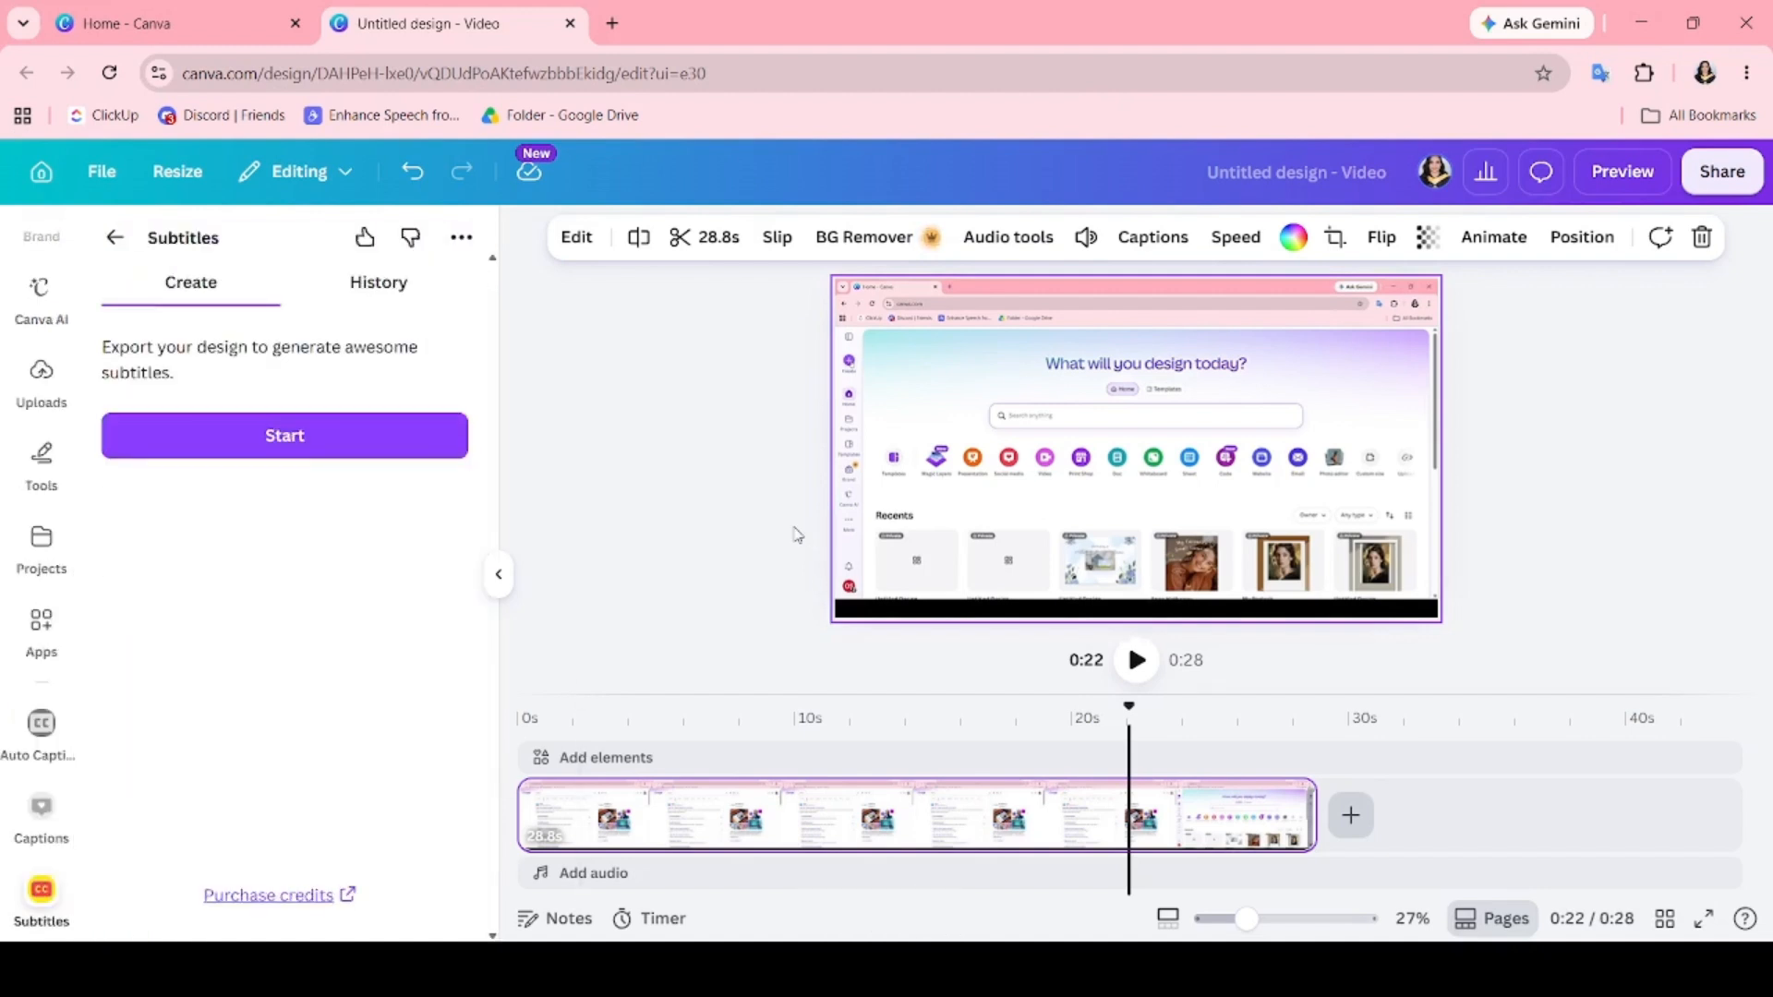
left_click(334, 462)
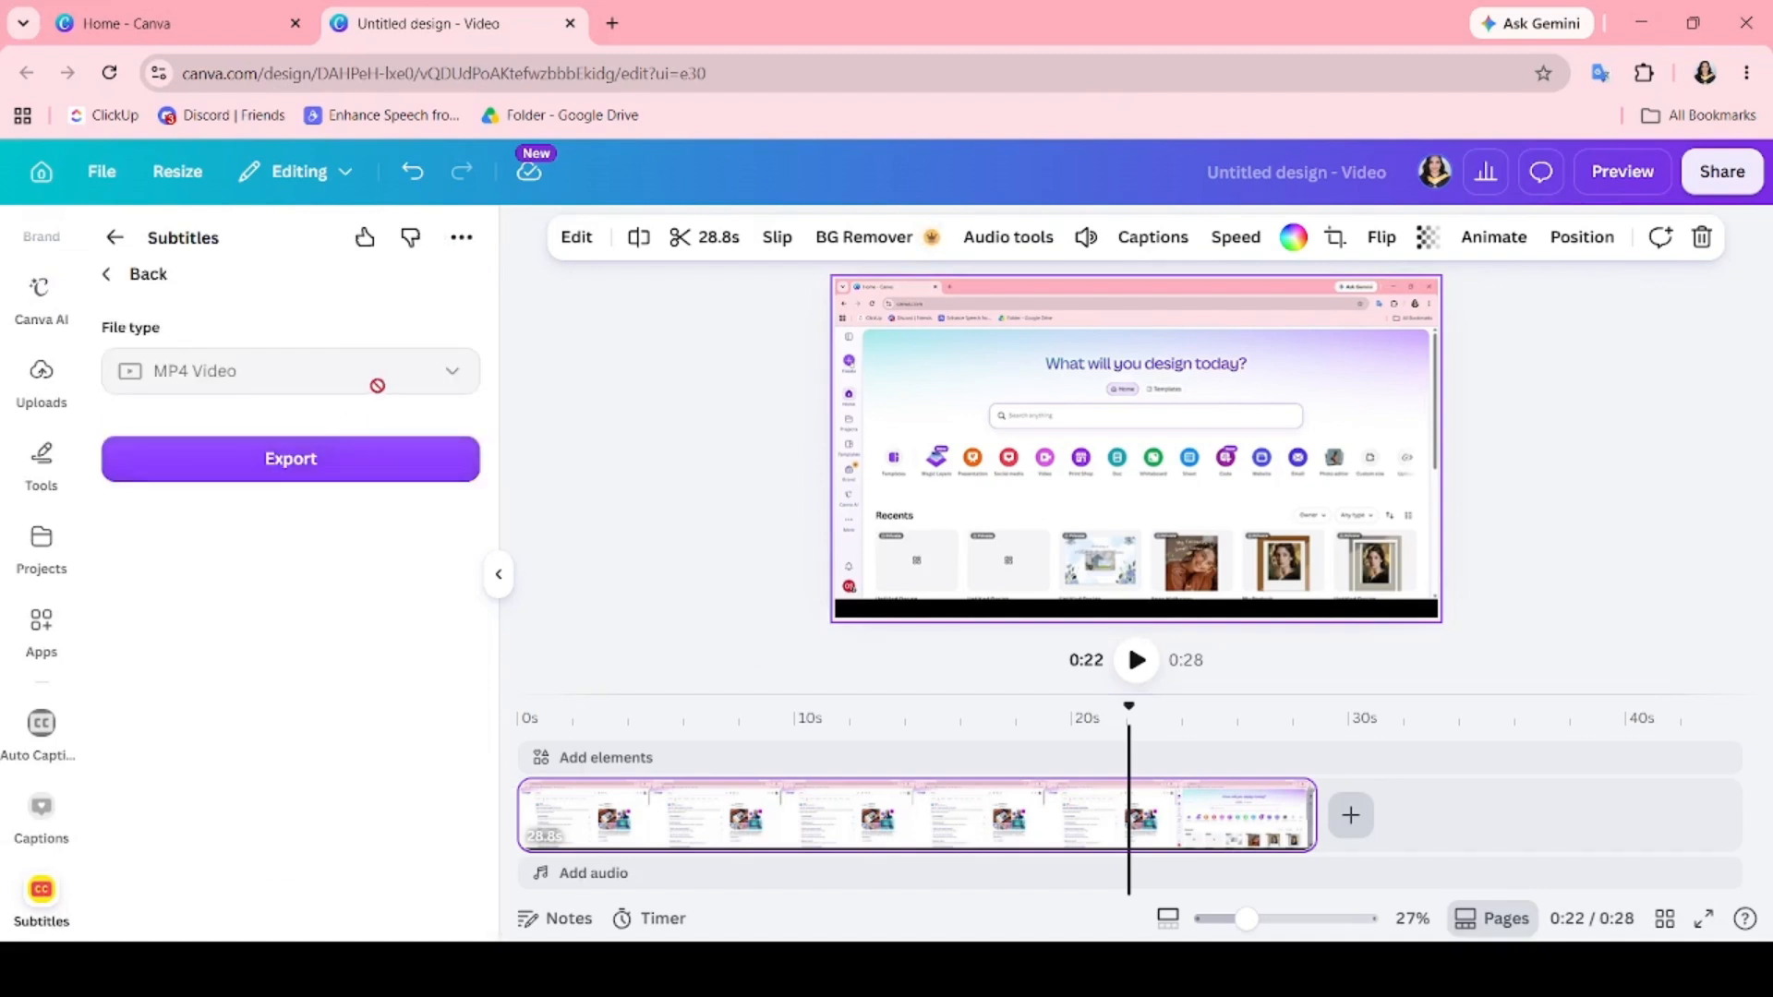
left_click(381, 473)
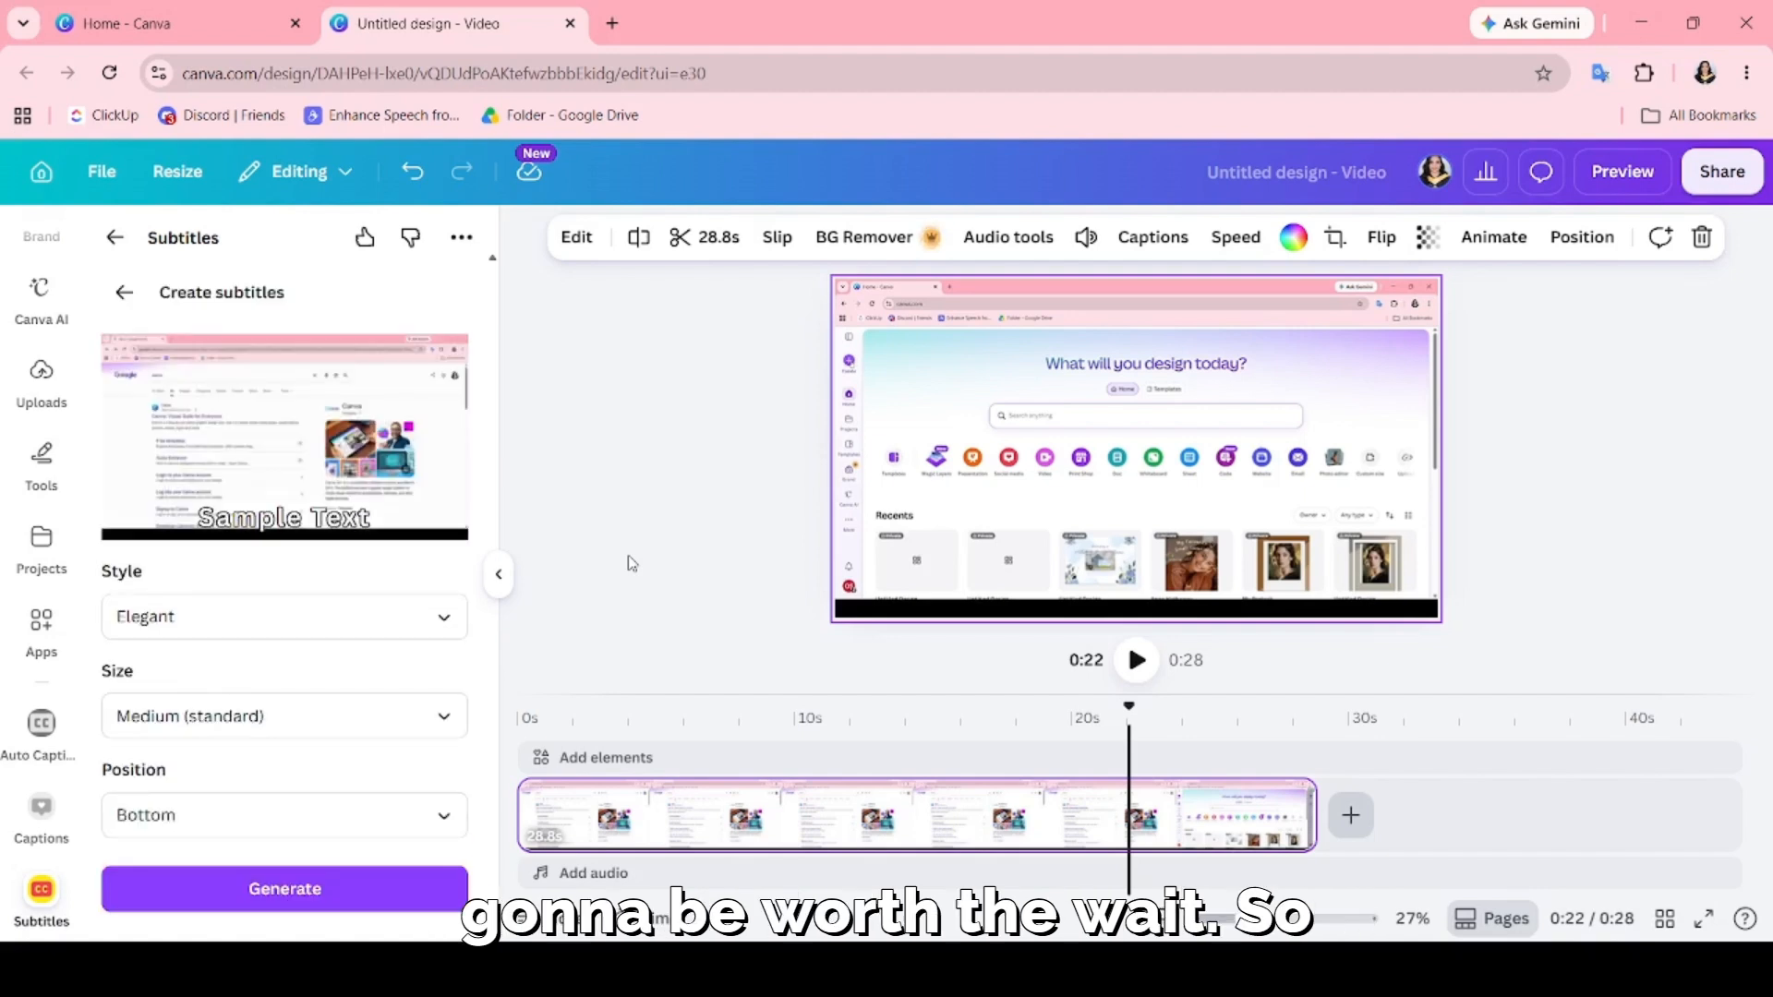
Set the subtitle style to Neat and try the Top and Middle positions before choosing Bottom.
left_click(261, 615)
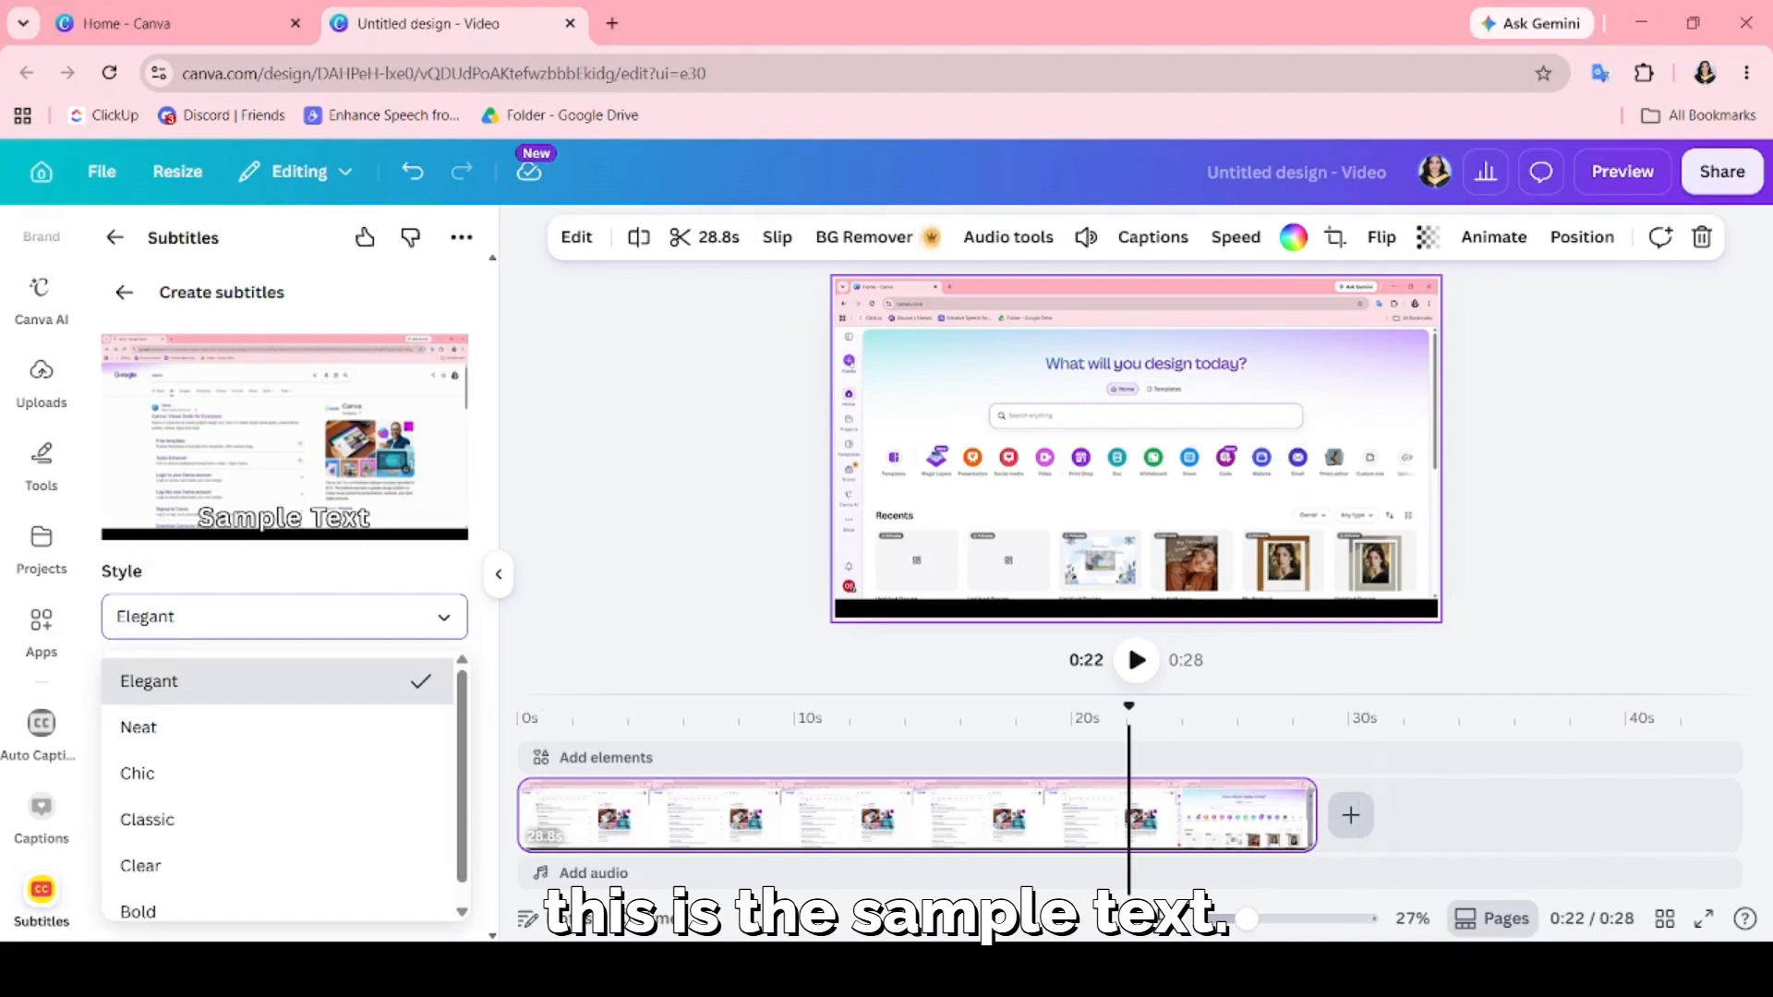
left_click(180, 726)
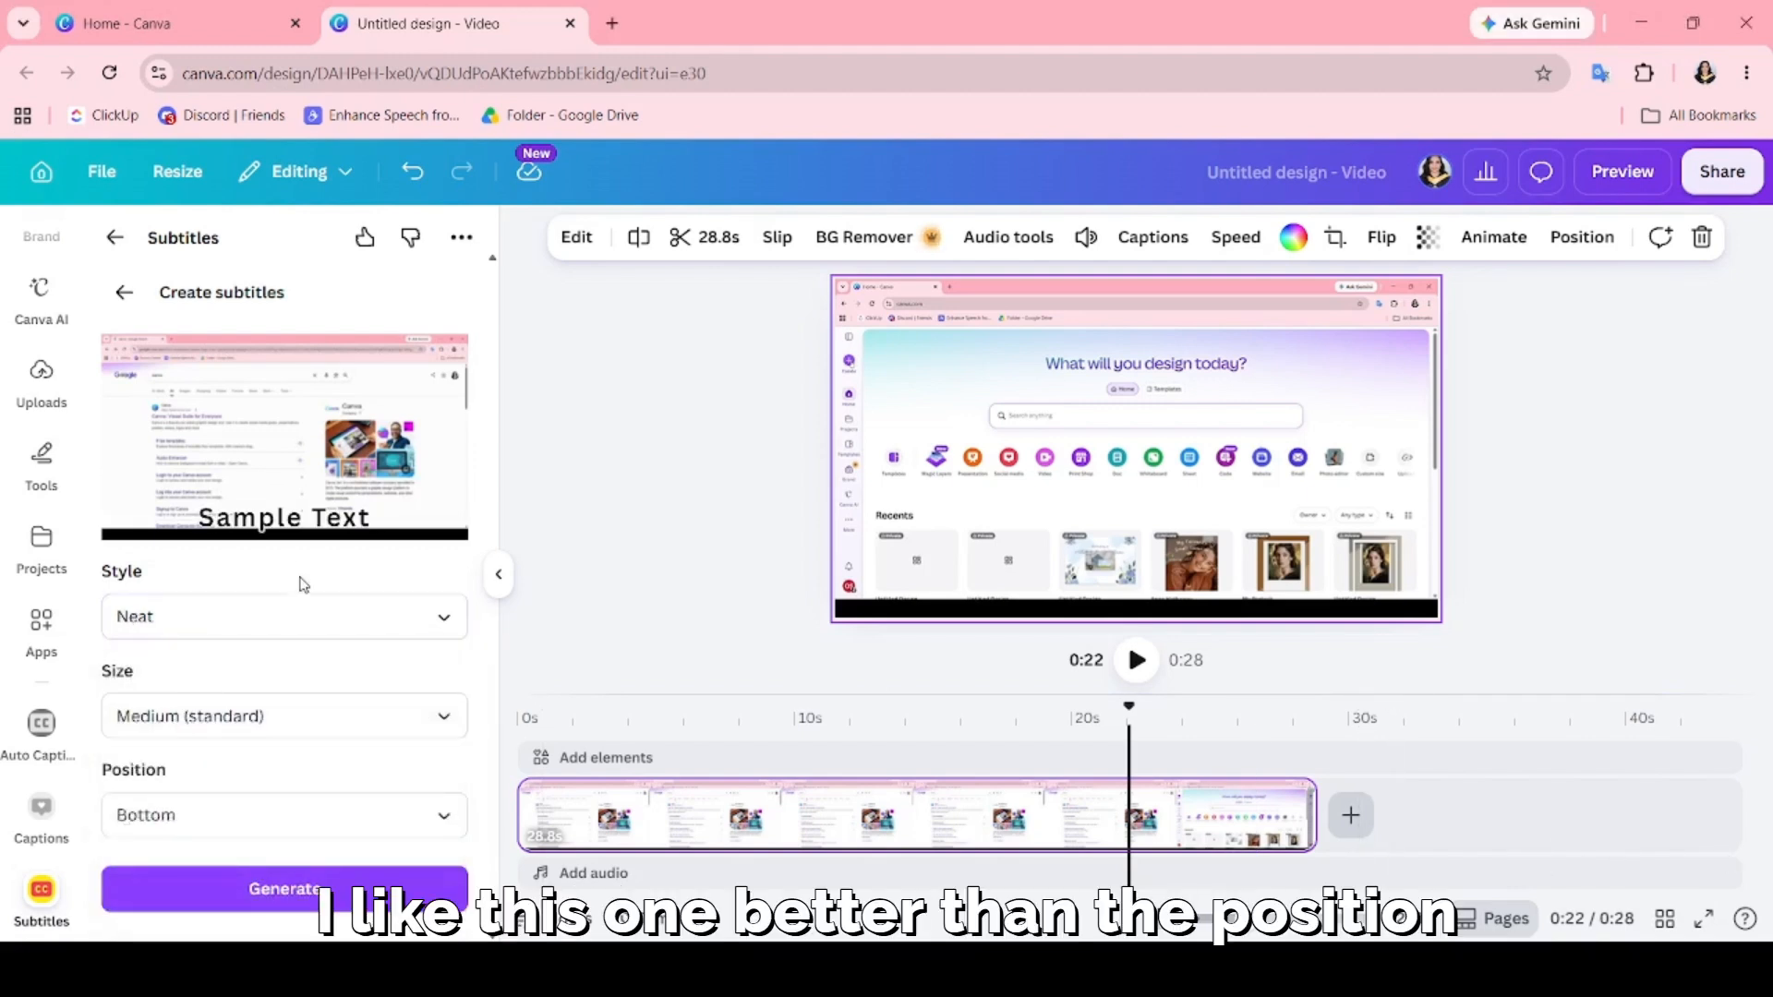
left_click(247, 805)
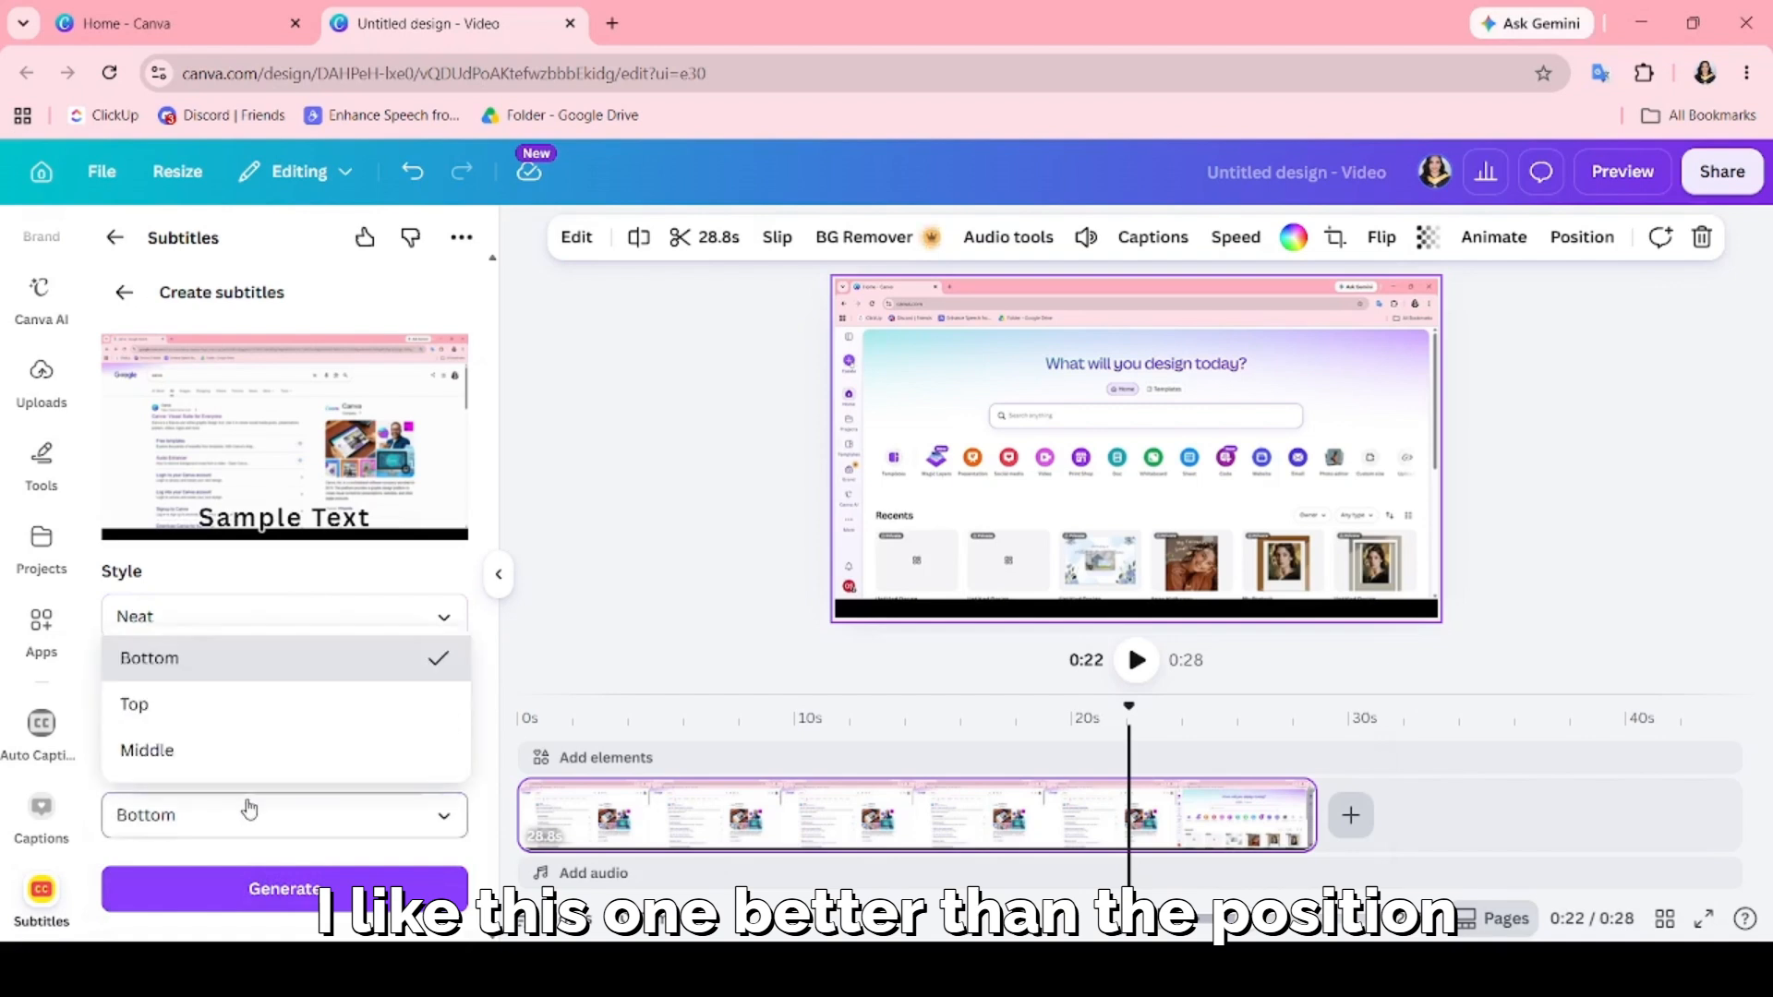
left_click(237, 711)
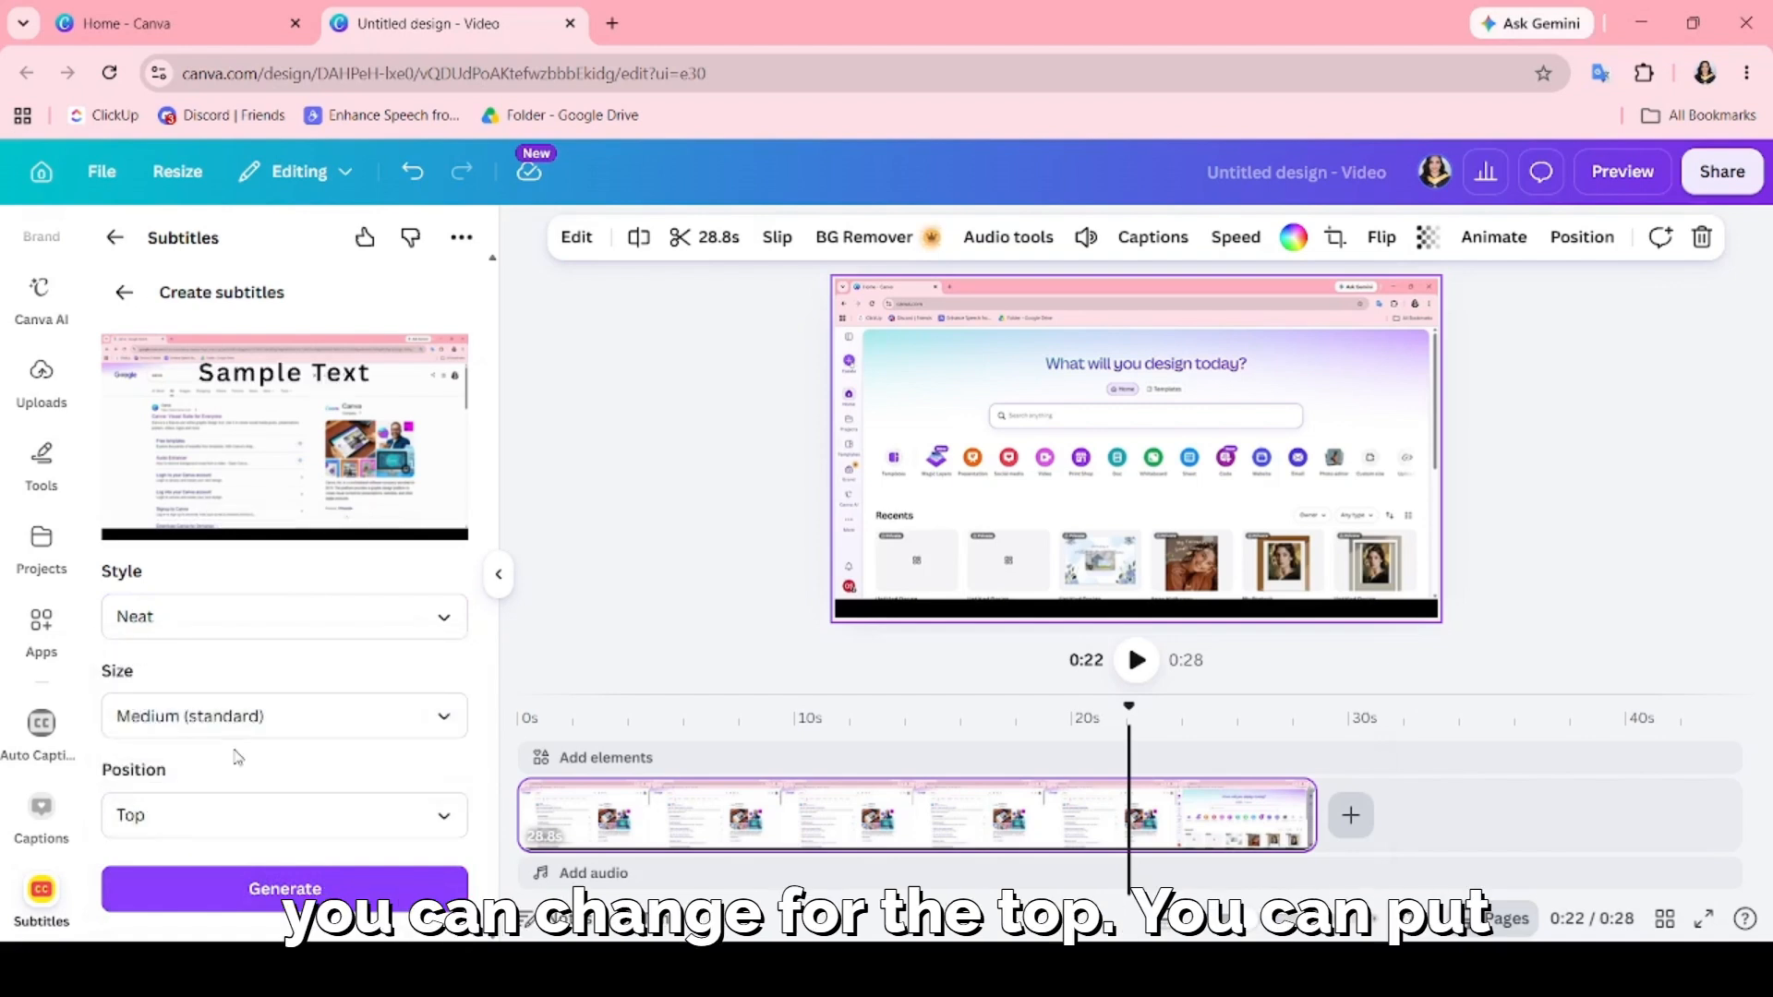
left_click(239, 808)
left_click(231, 757)
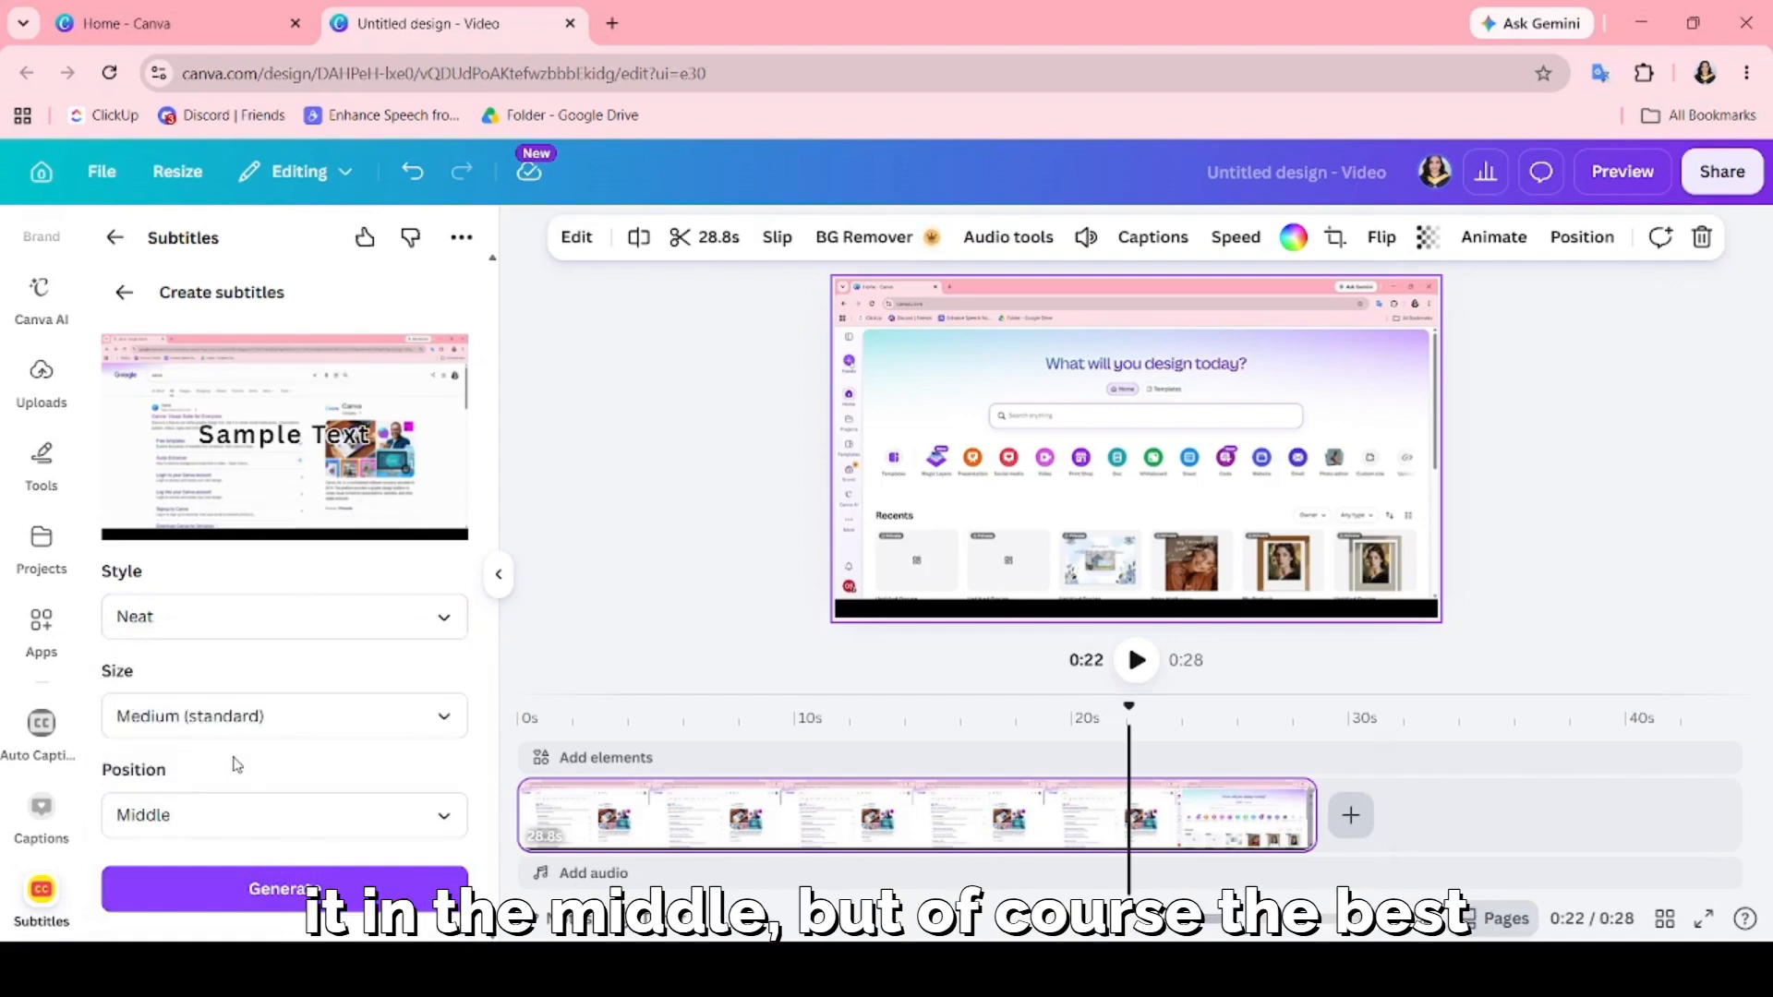
left_click(238, 811)
left_click(238, 676)
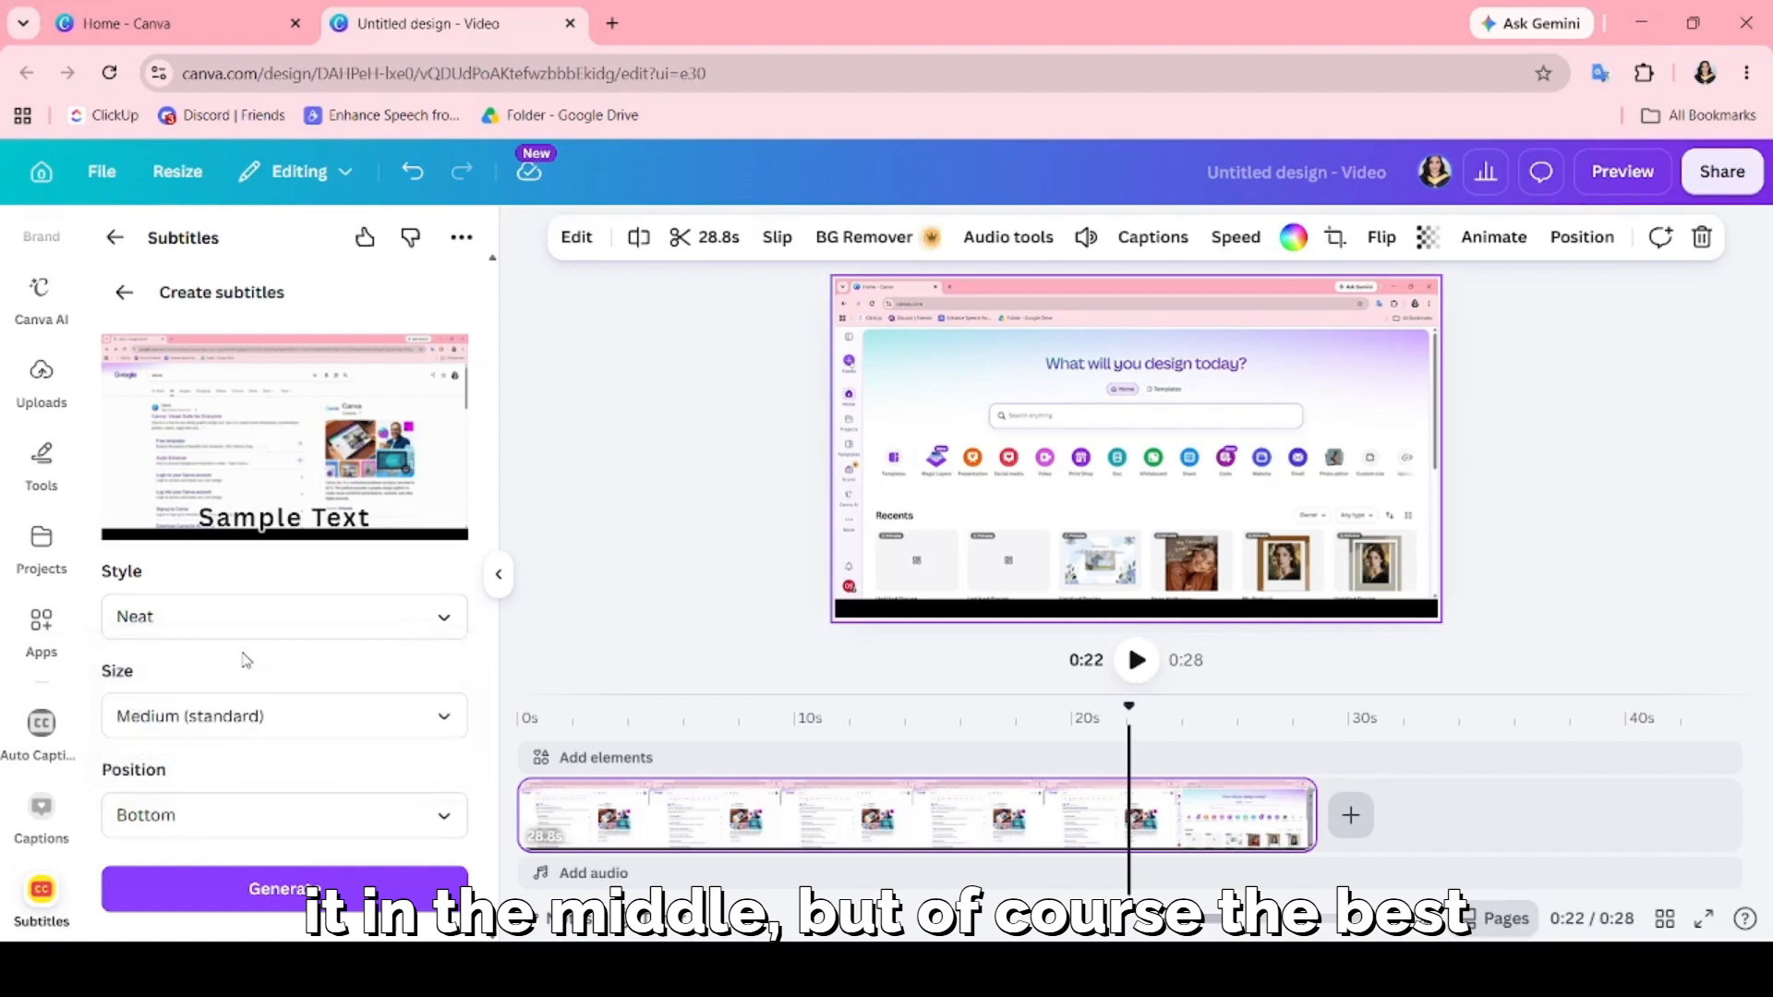
Set the subtitle size to Large after trying X-Large, and generate the subtitles.
left_click(263, 711)
left_click(263, 605)
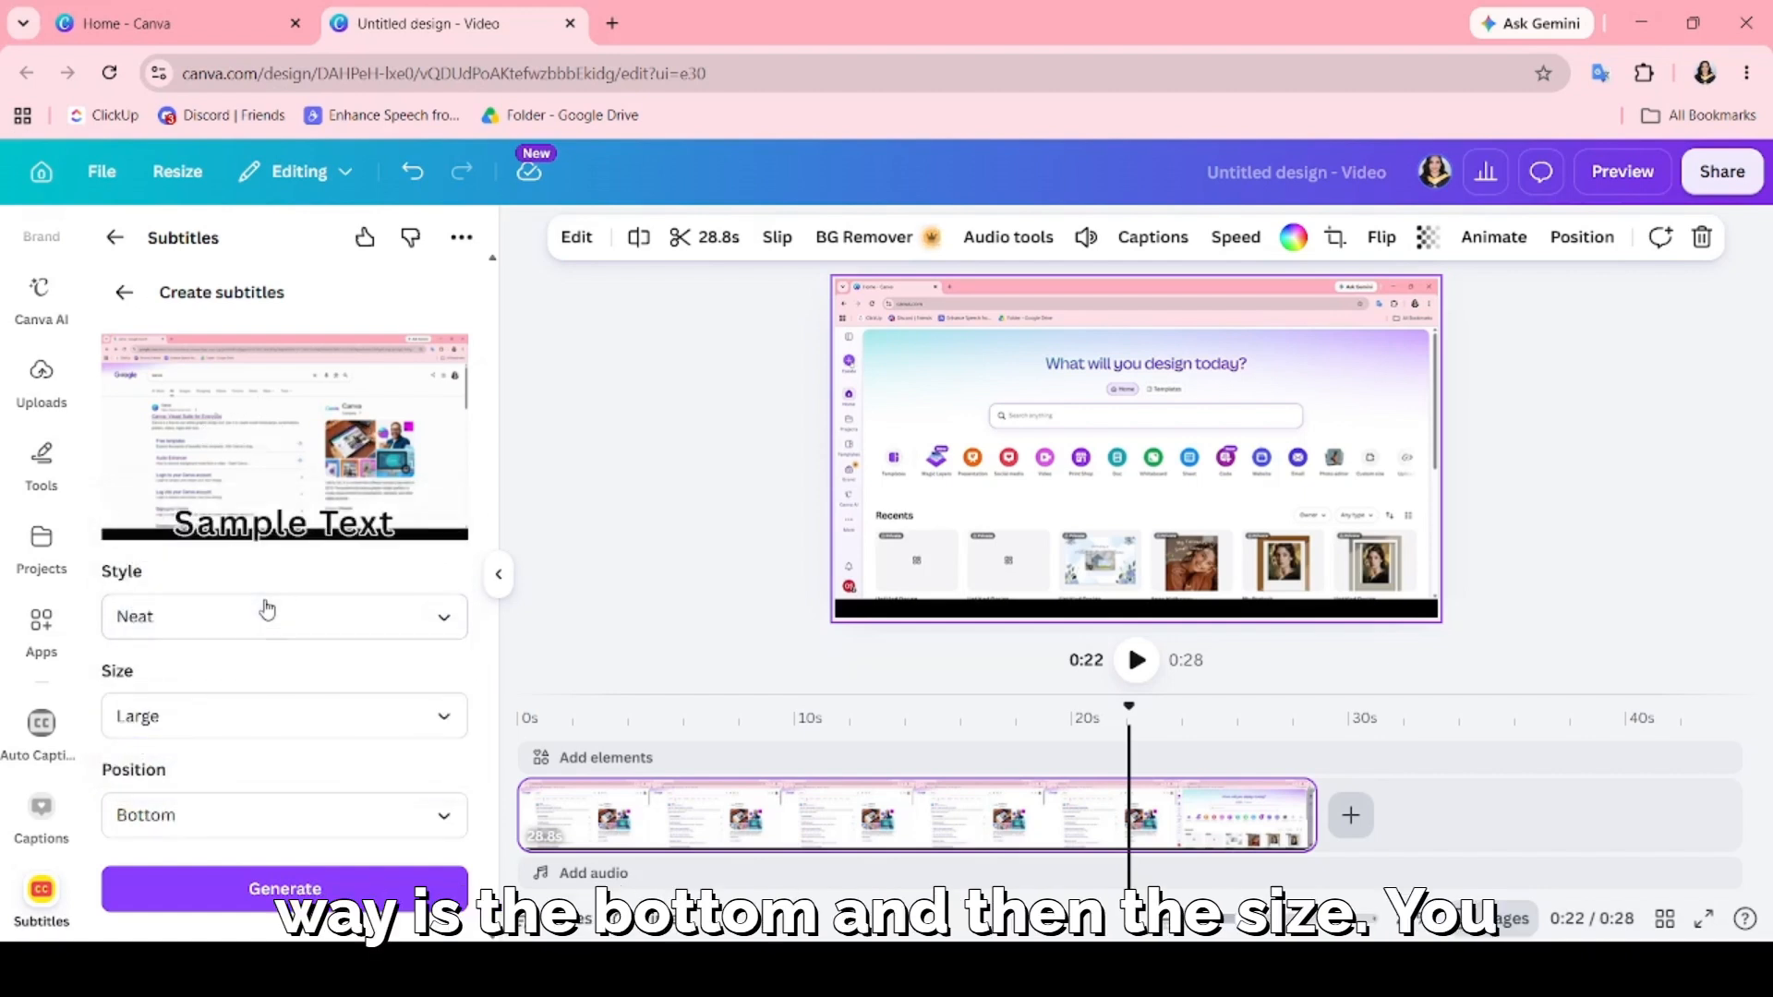
left_click(252, 716)
left_click(239, 656)
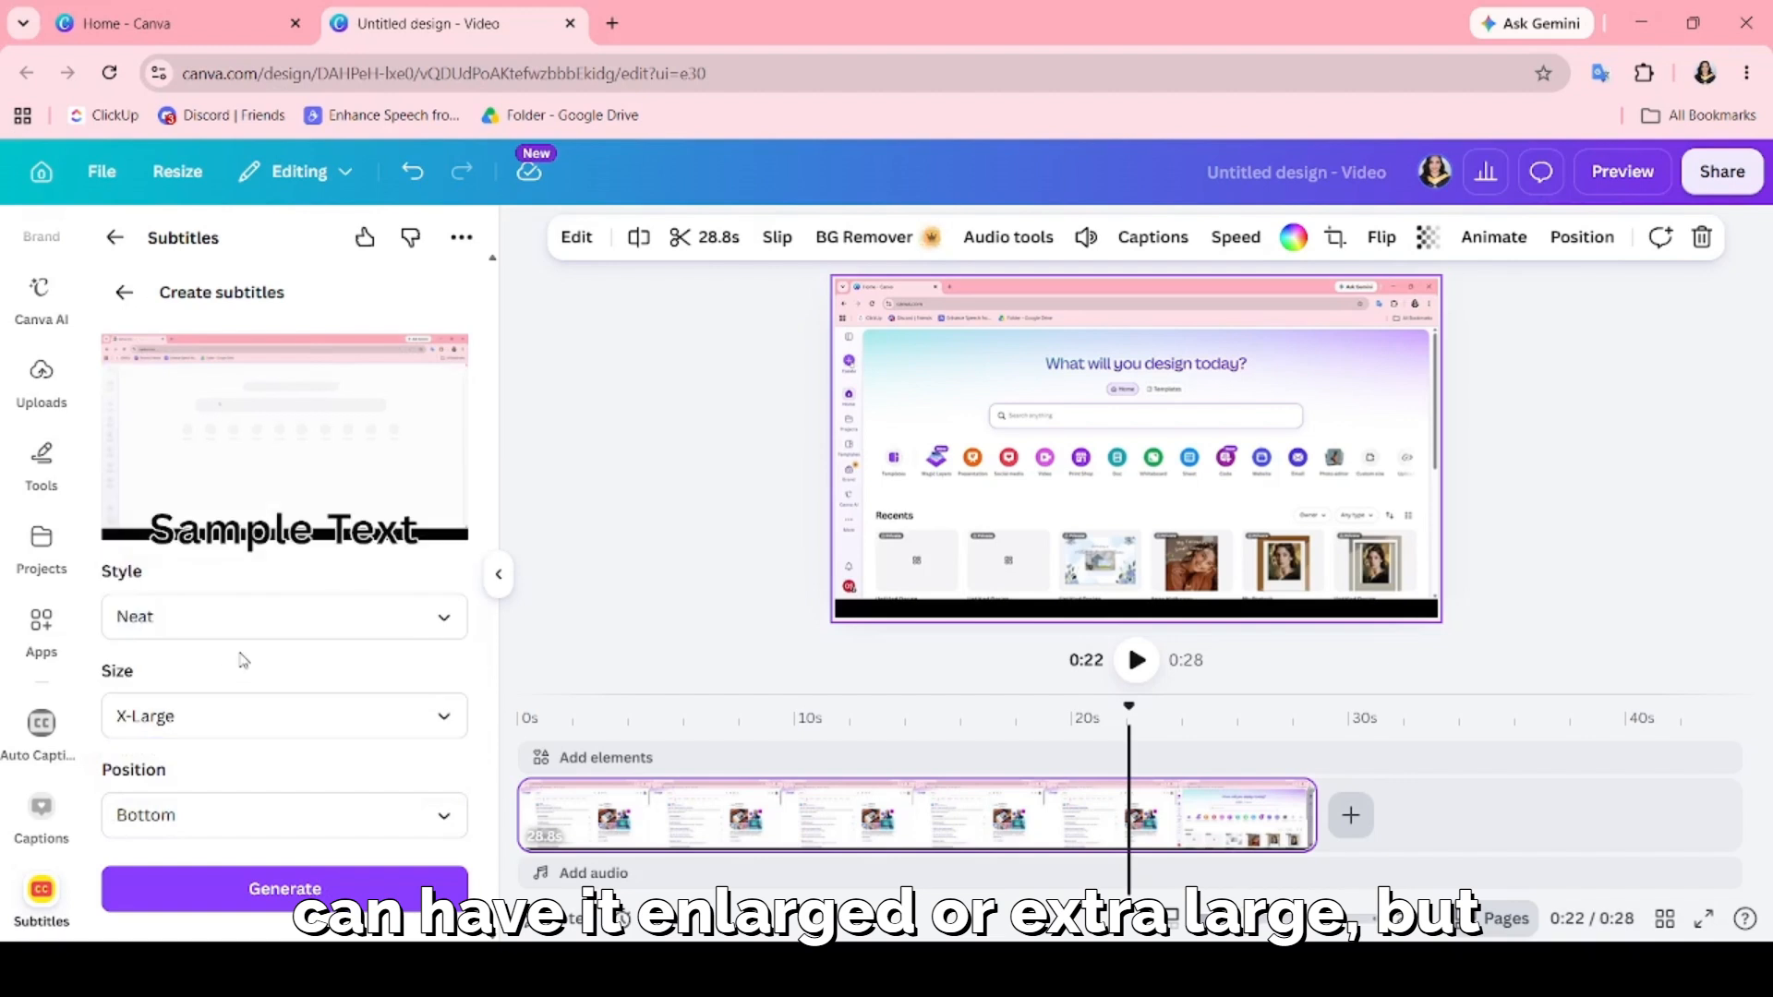
left_click(252, 704)
left_click(228, 605)
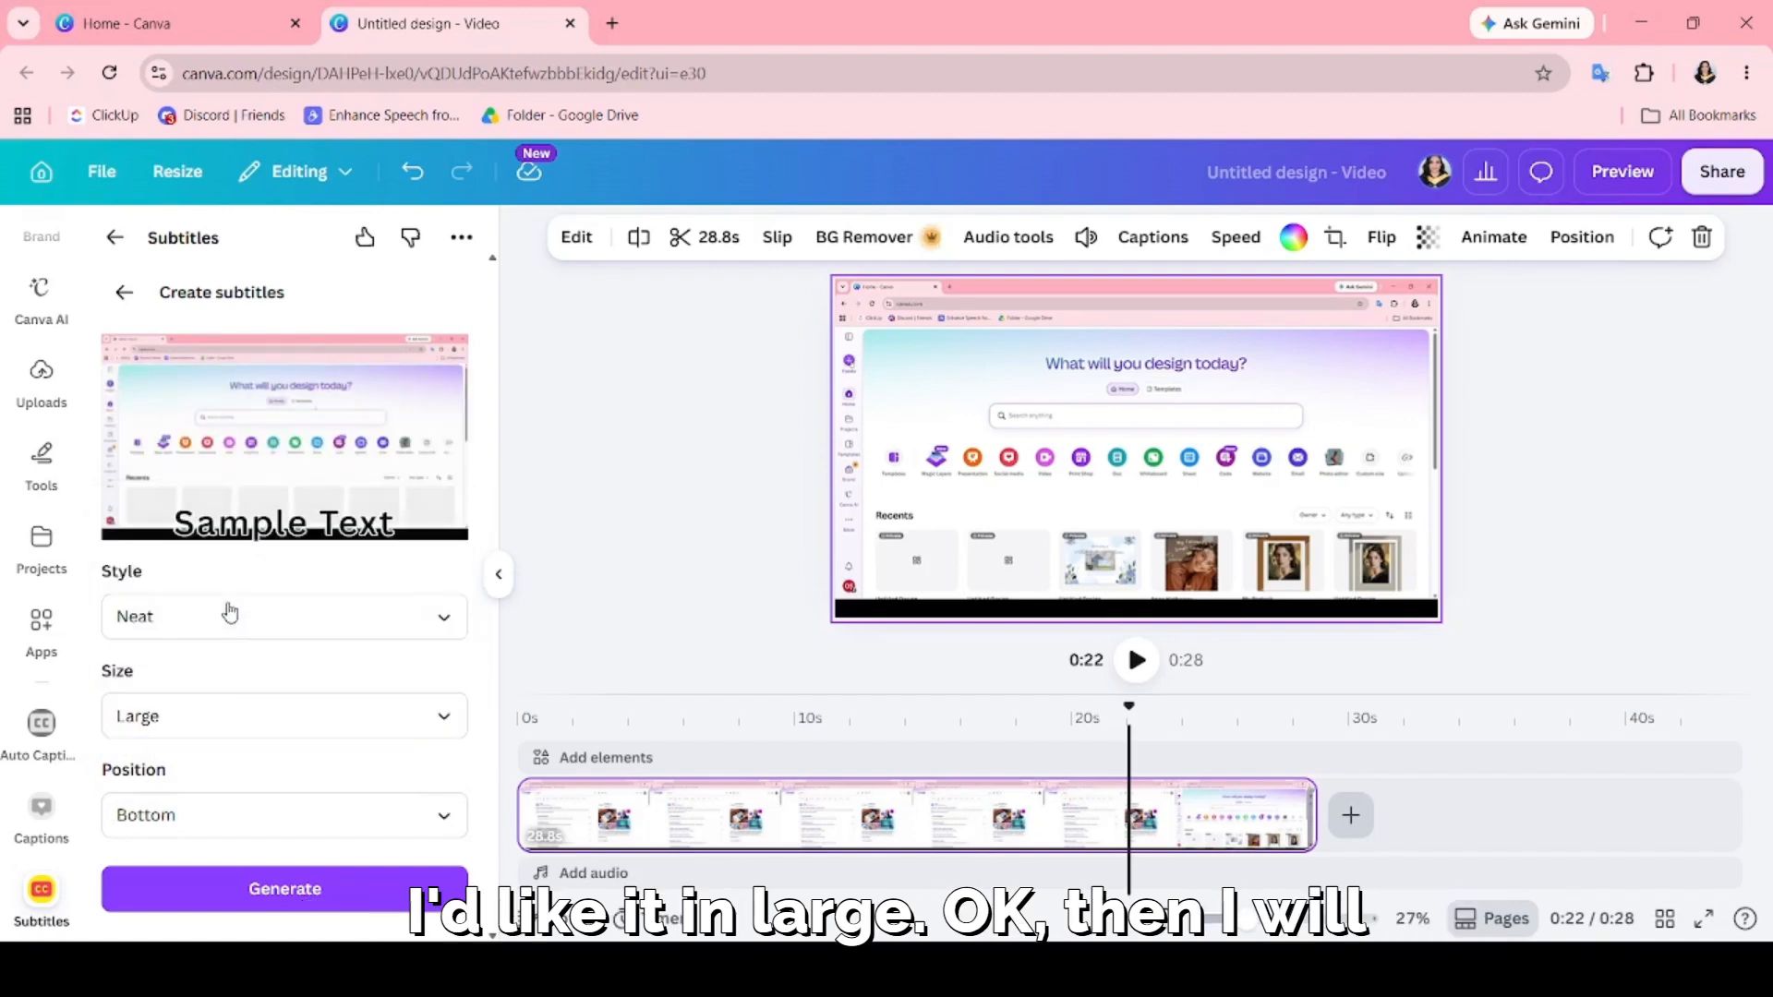
left_click(299, 901)
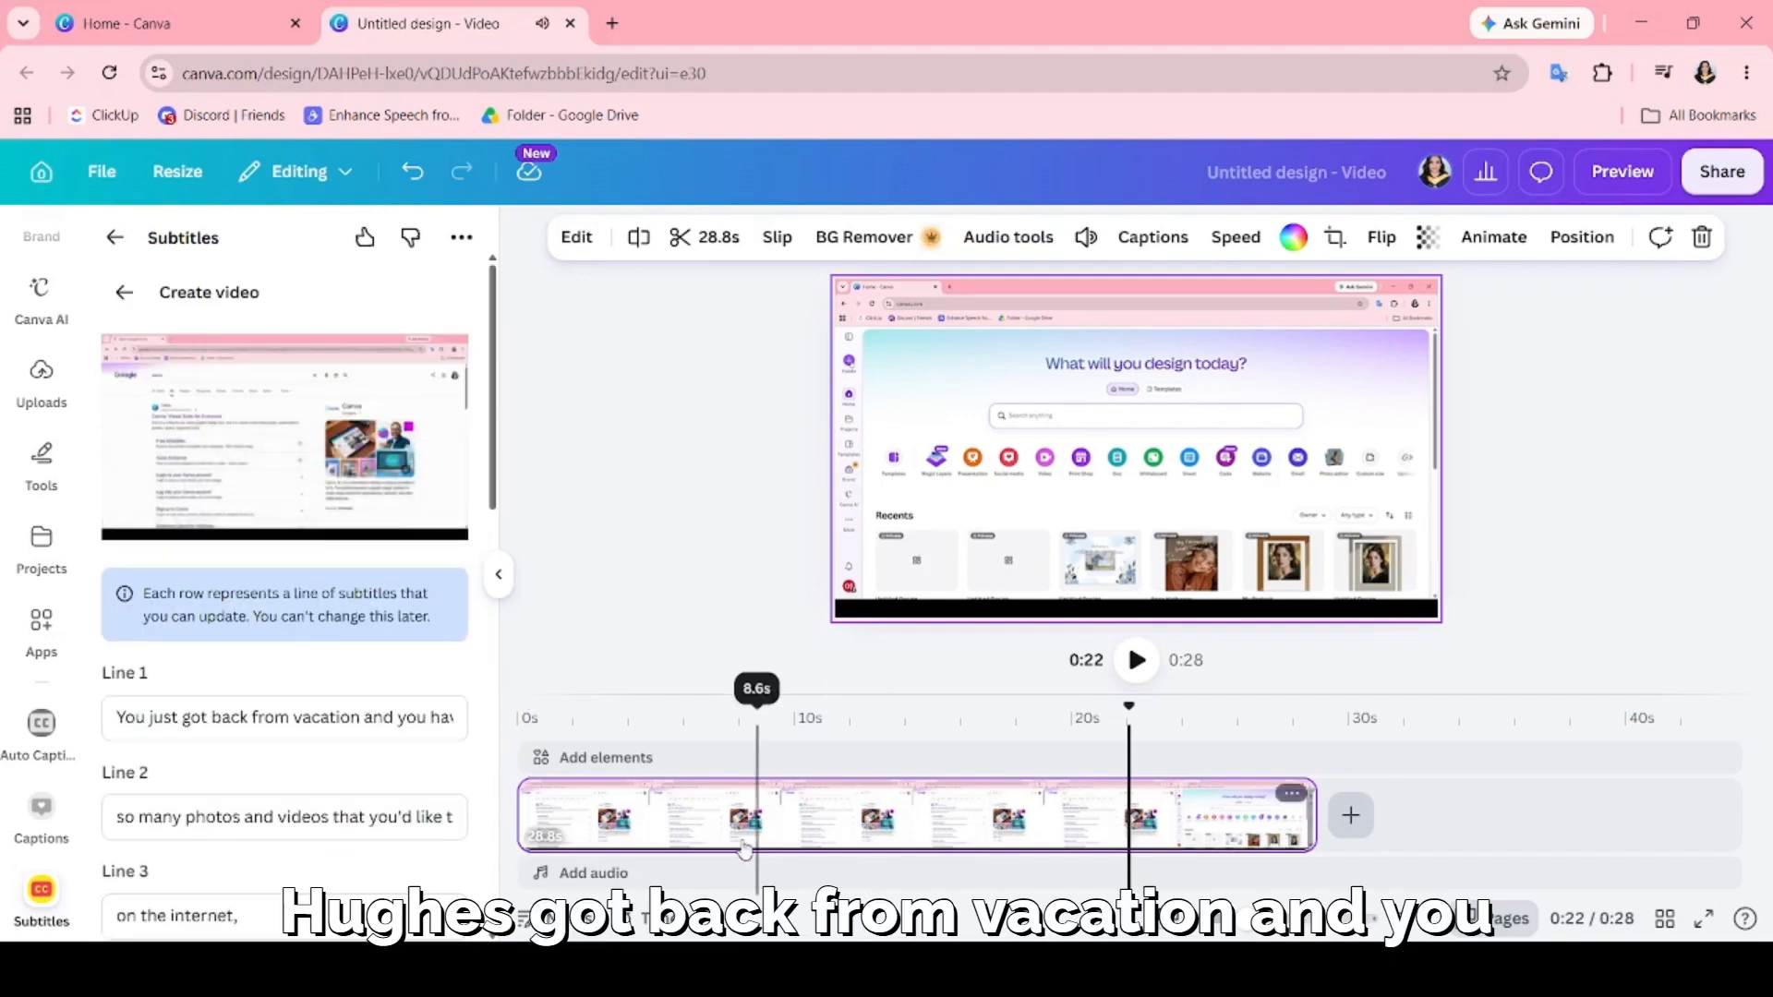
Play the video clip briefly from the beginning to check its speech against the generated subtitle lines.
left_click_drag(1128, 715, 509, 759)
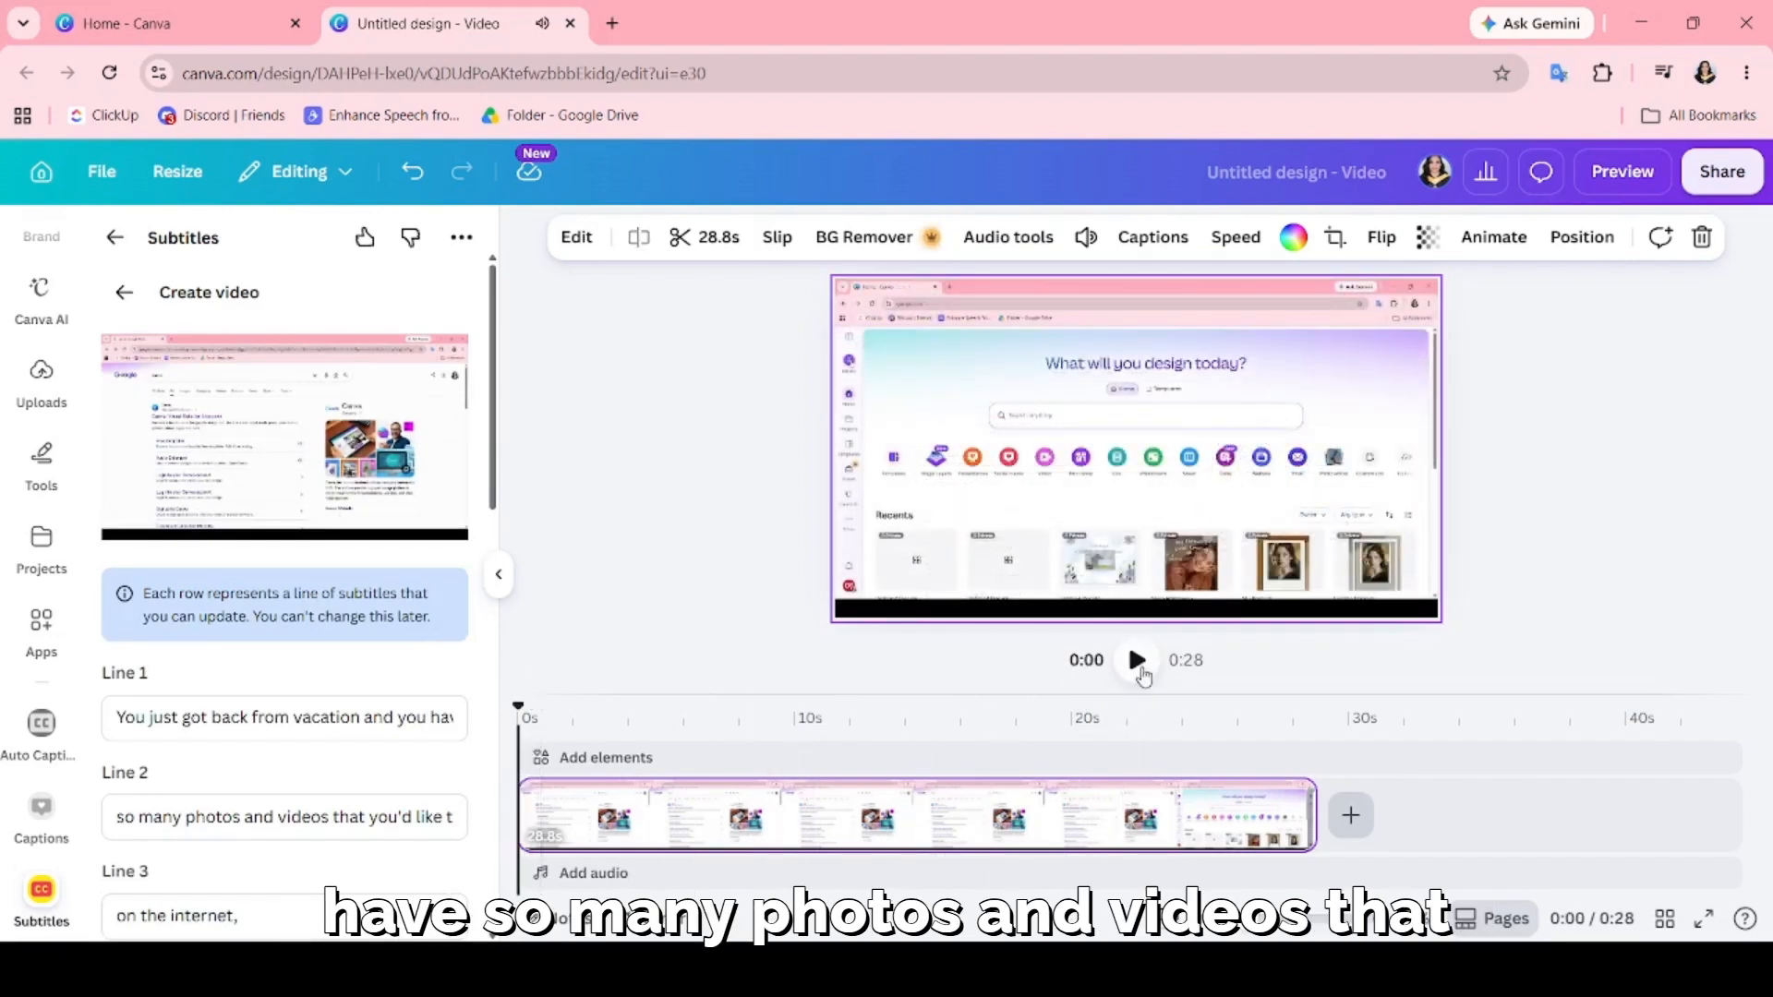
left_click(1139, 661)
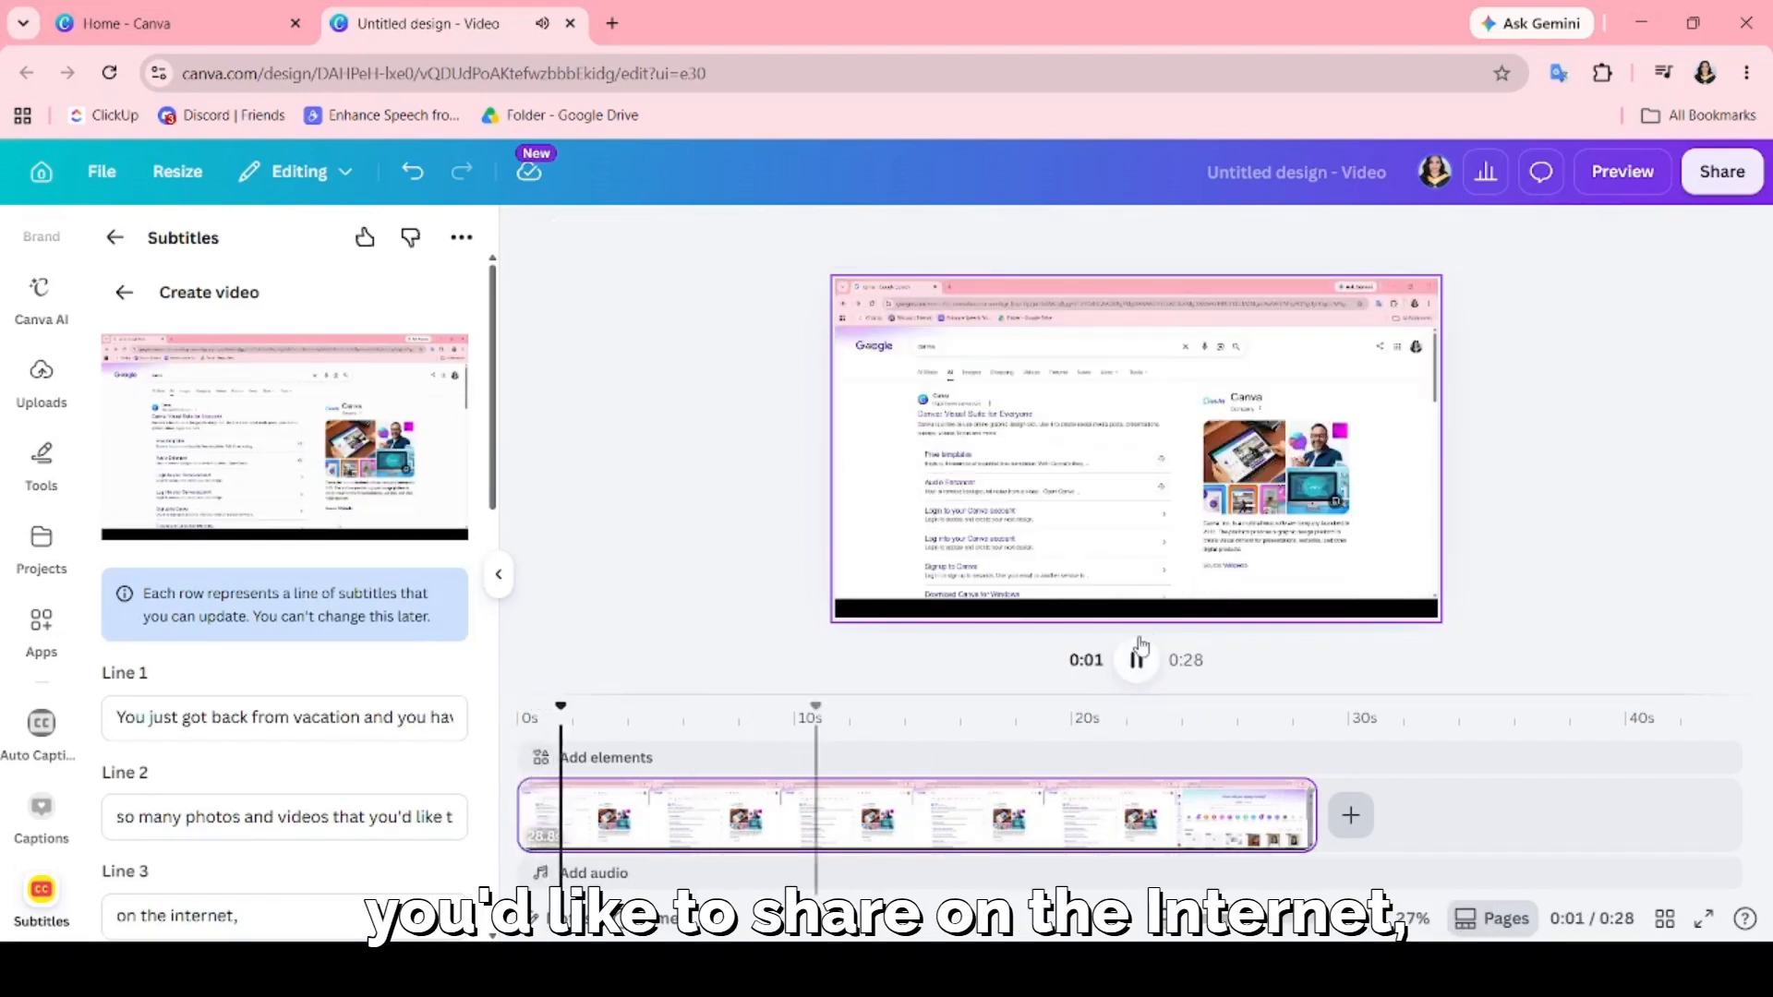
left_click(1138, 658)
Review the generated subtitle lines against the video's speech, checking the wording of Lines 1 to 3 and the lines after them.
scroll(295, 600, "down", 2)
left_click(306, 605)
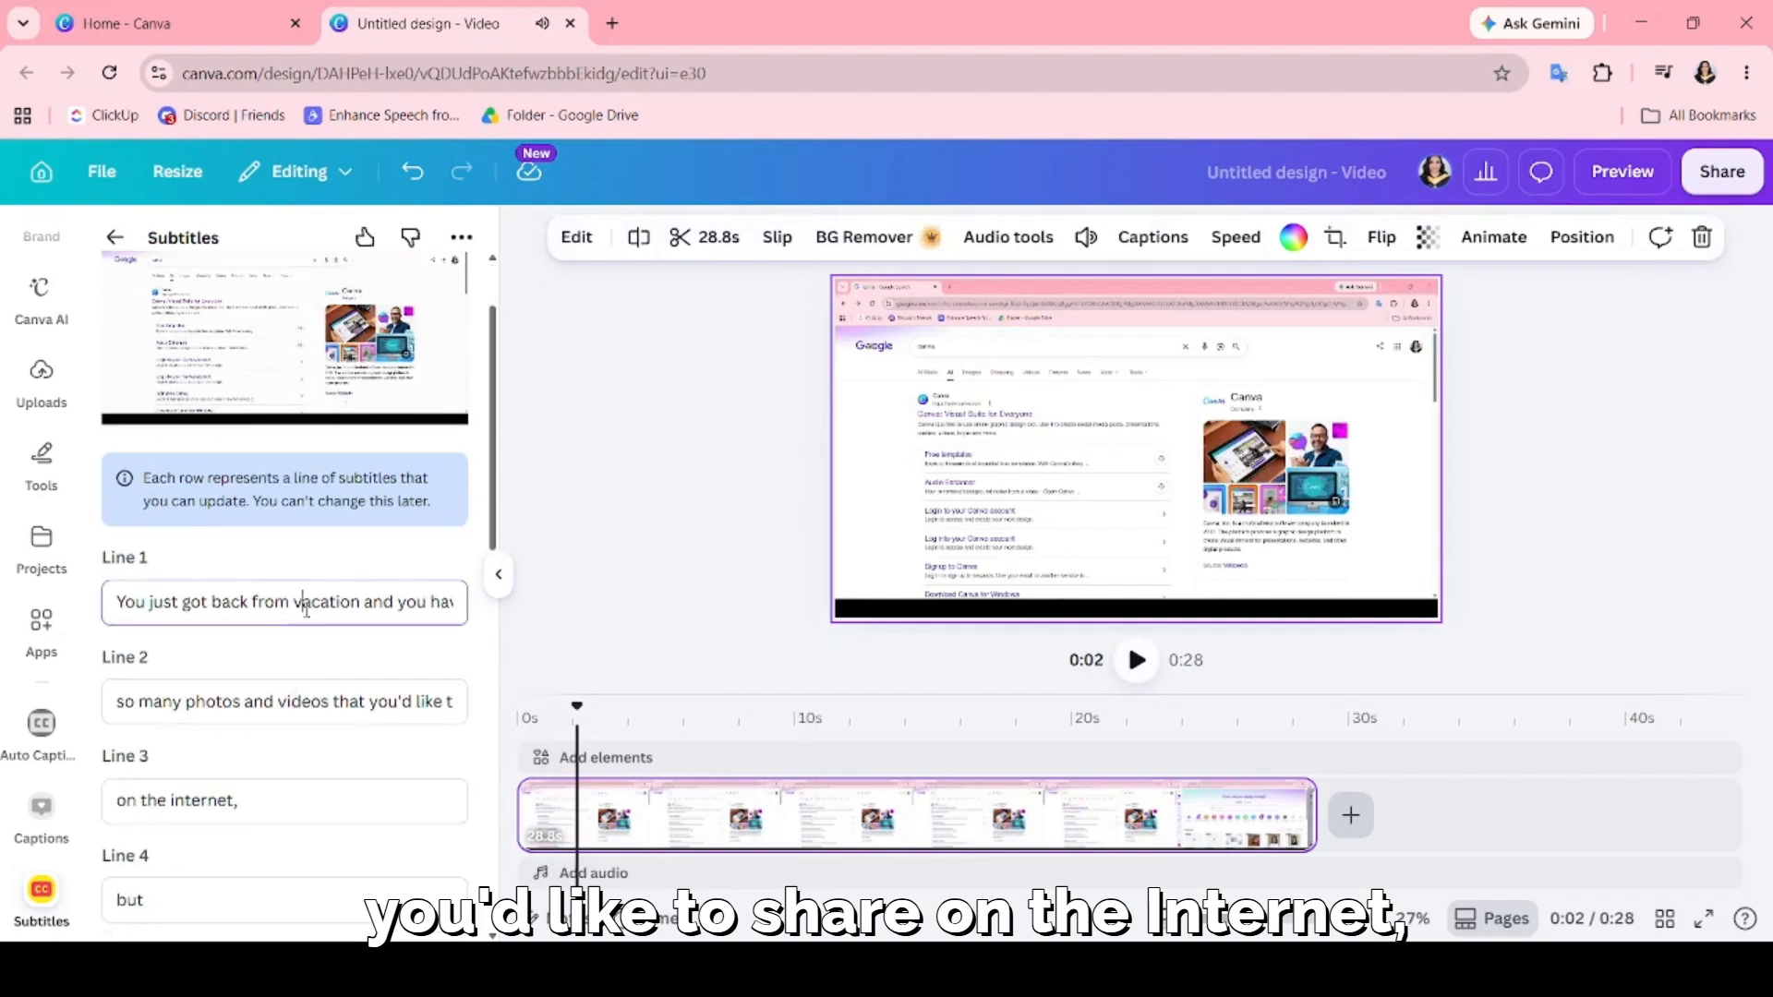
scroll(197, 485, "up", 2)
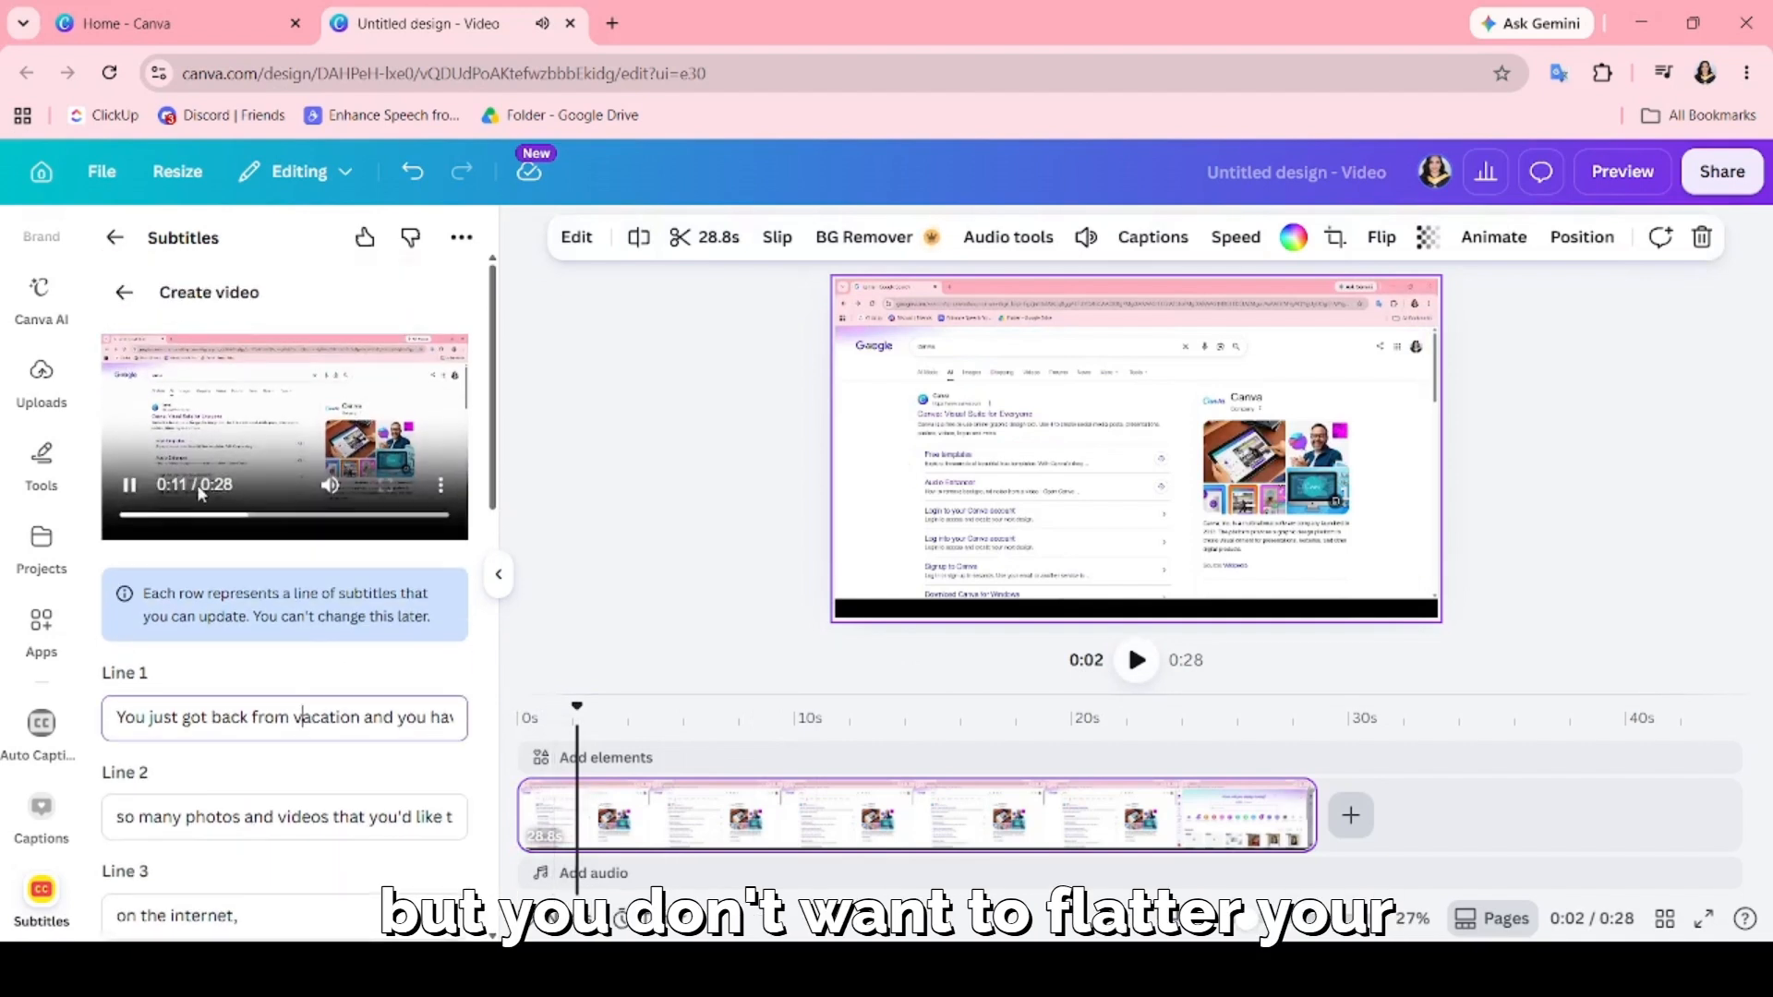
left_click(130, 485)
left_click(274, 717)
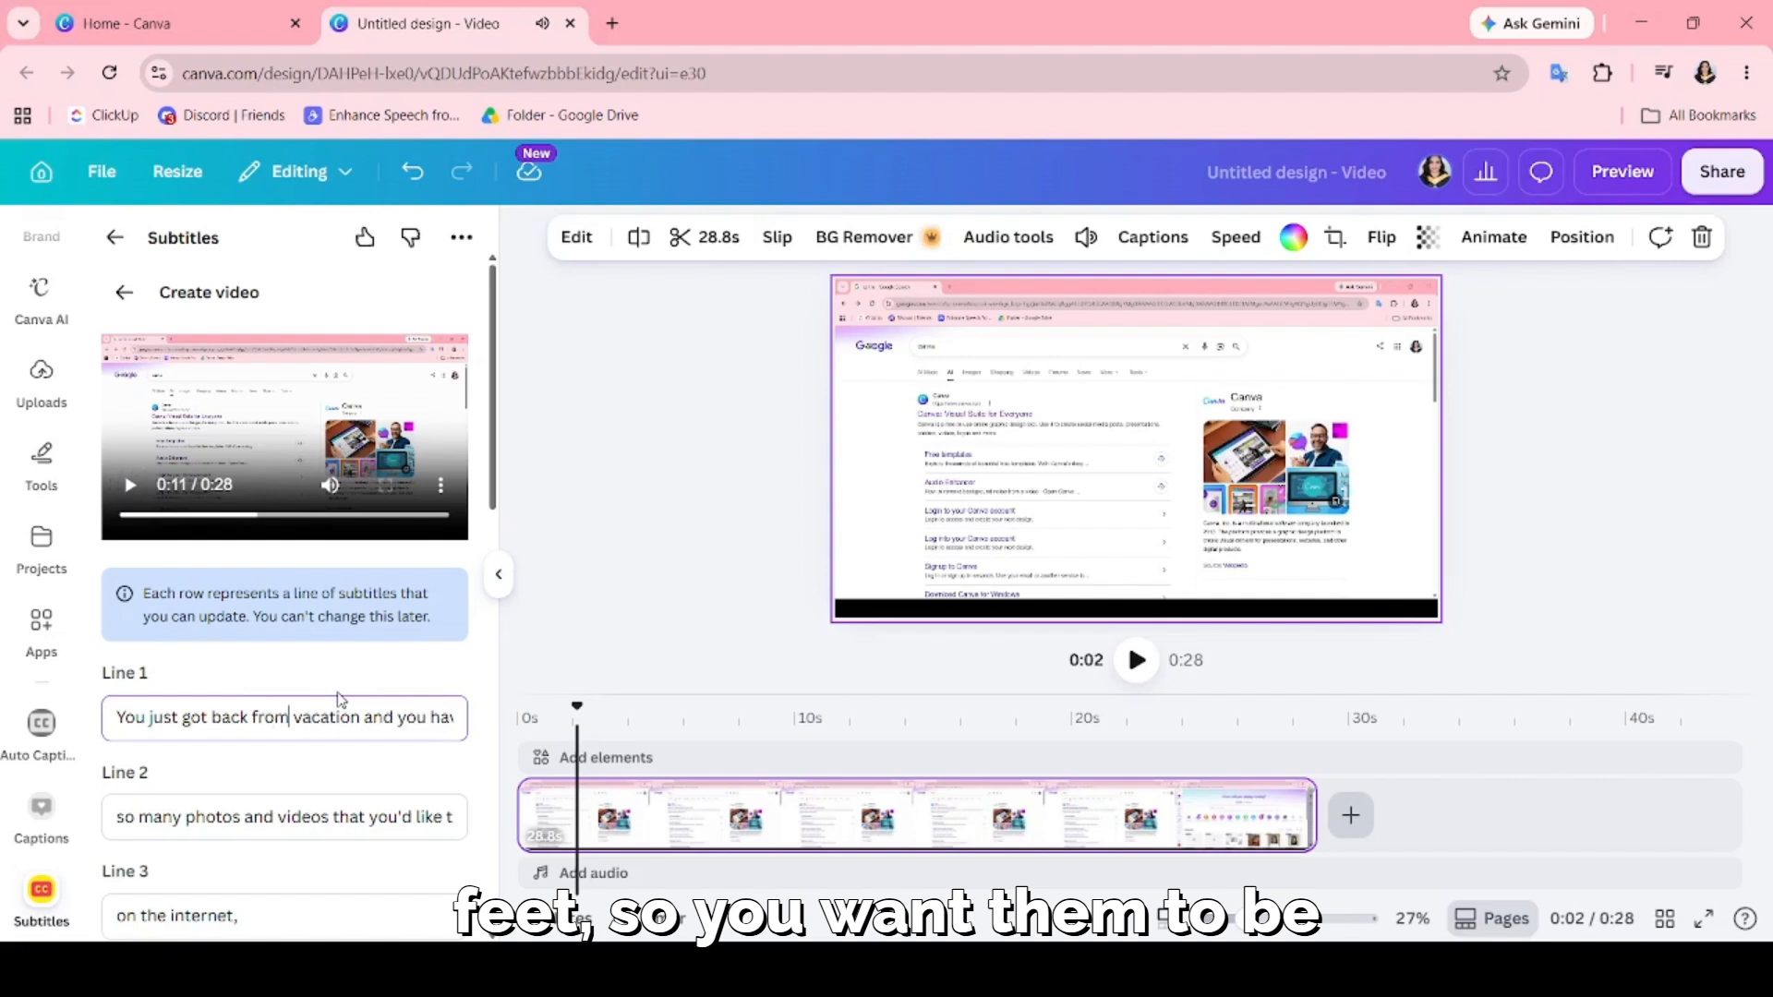
left_click(330, 816)
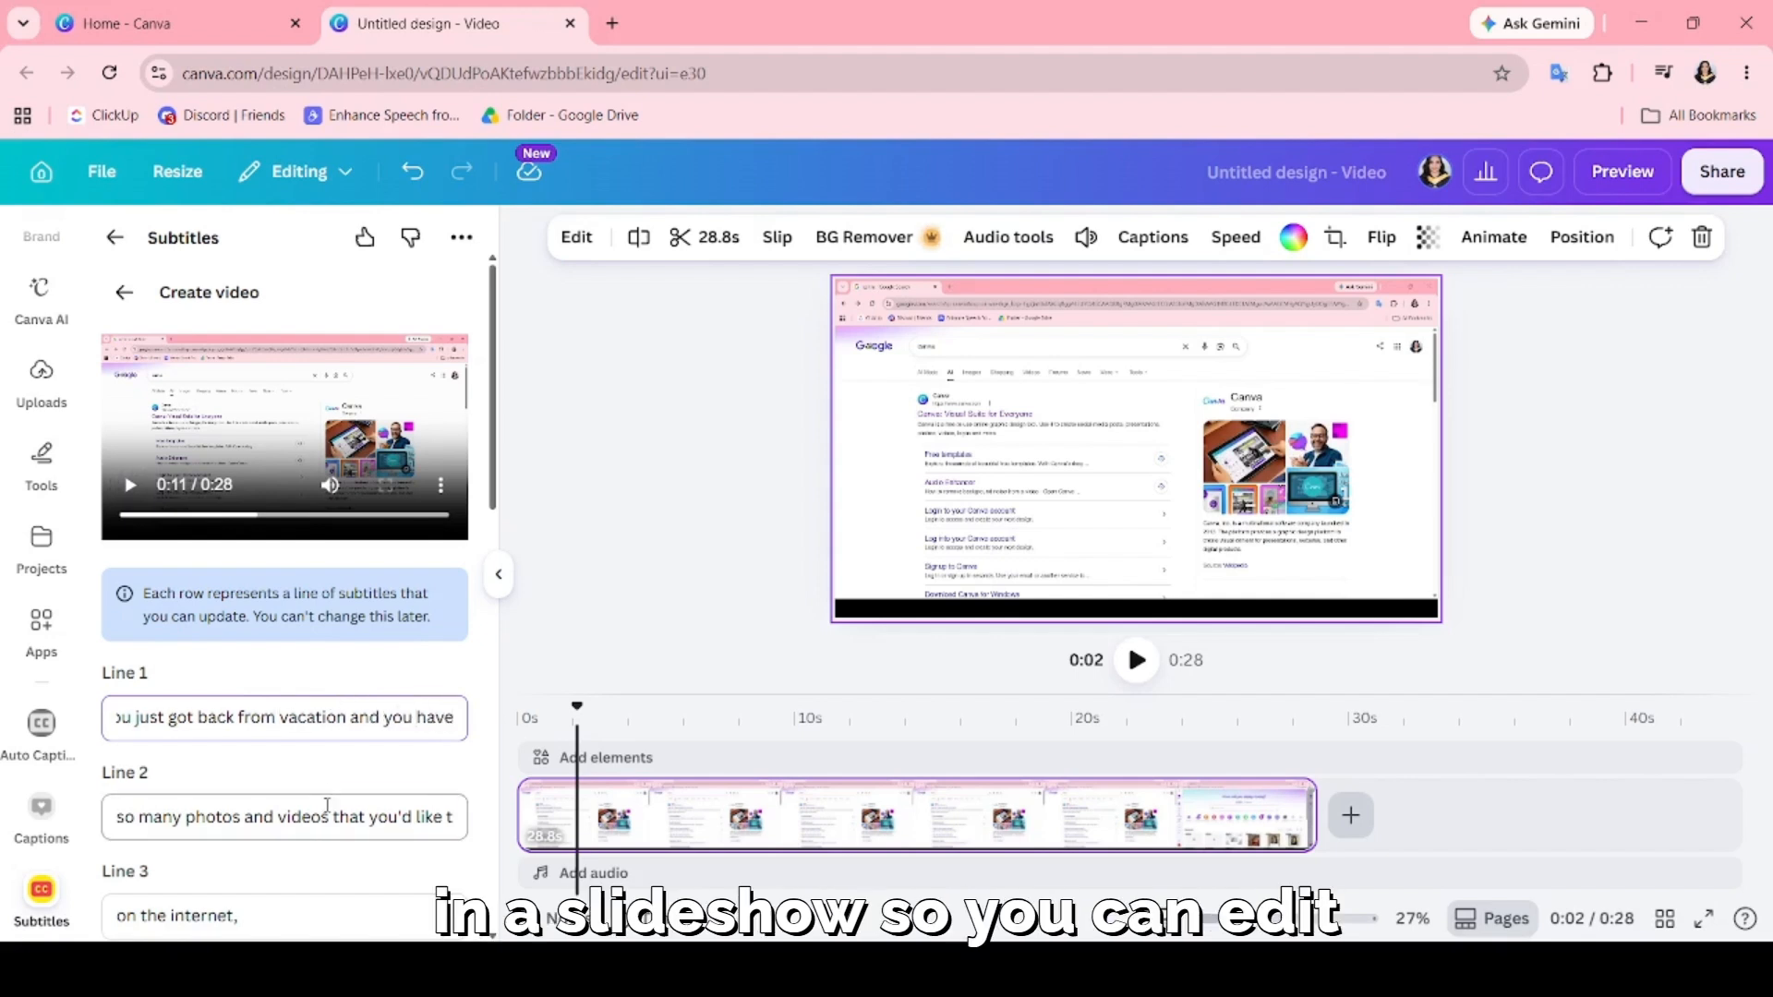
scroll(340, 794, "down", 1)
scroll(373, 689, "down", 2)
key("Right")
key("Right")
key("Right")
key("Right")
key("Right")
key("Right")
key("Right")
key("Right")
key("Right")
key("Right")
key("Right")
key("Right")
key("Right")
key("Right")
key("Right")
key("Right")
key("Right")
key("Right")
key("Right")
key("Right")
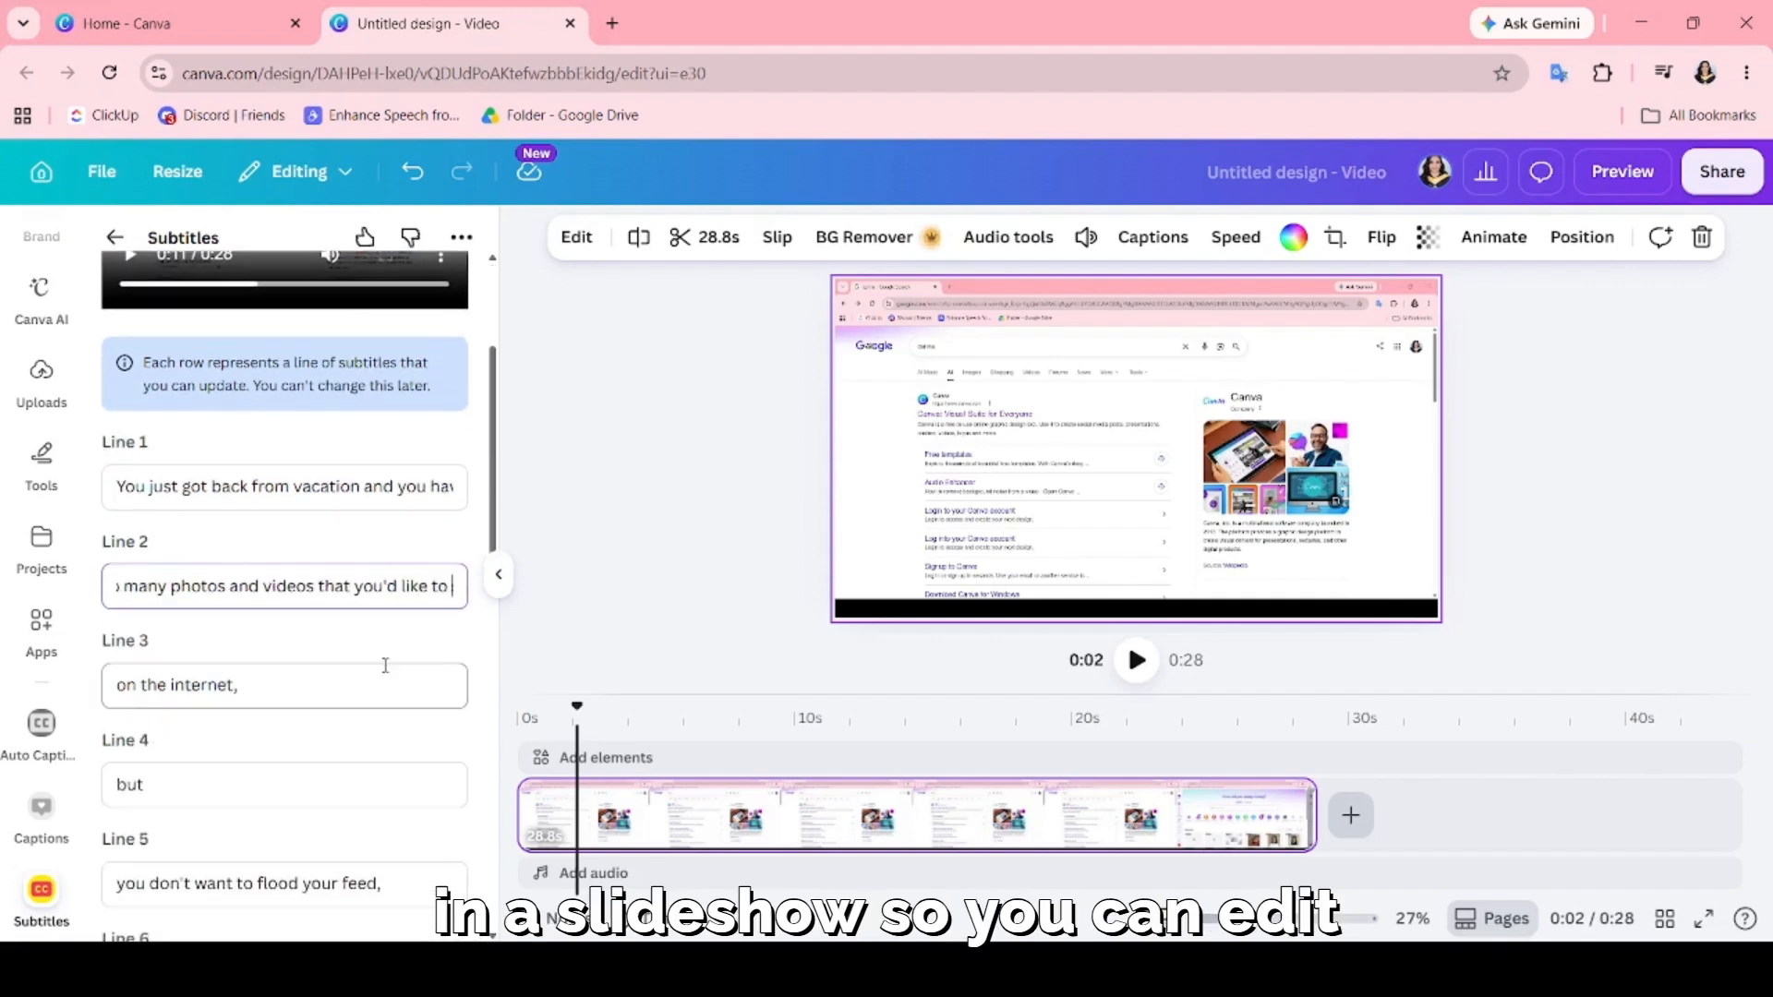
left_click(360, 684)
scroll(277, 702, "down", 9)
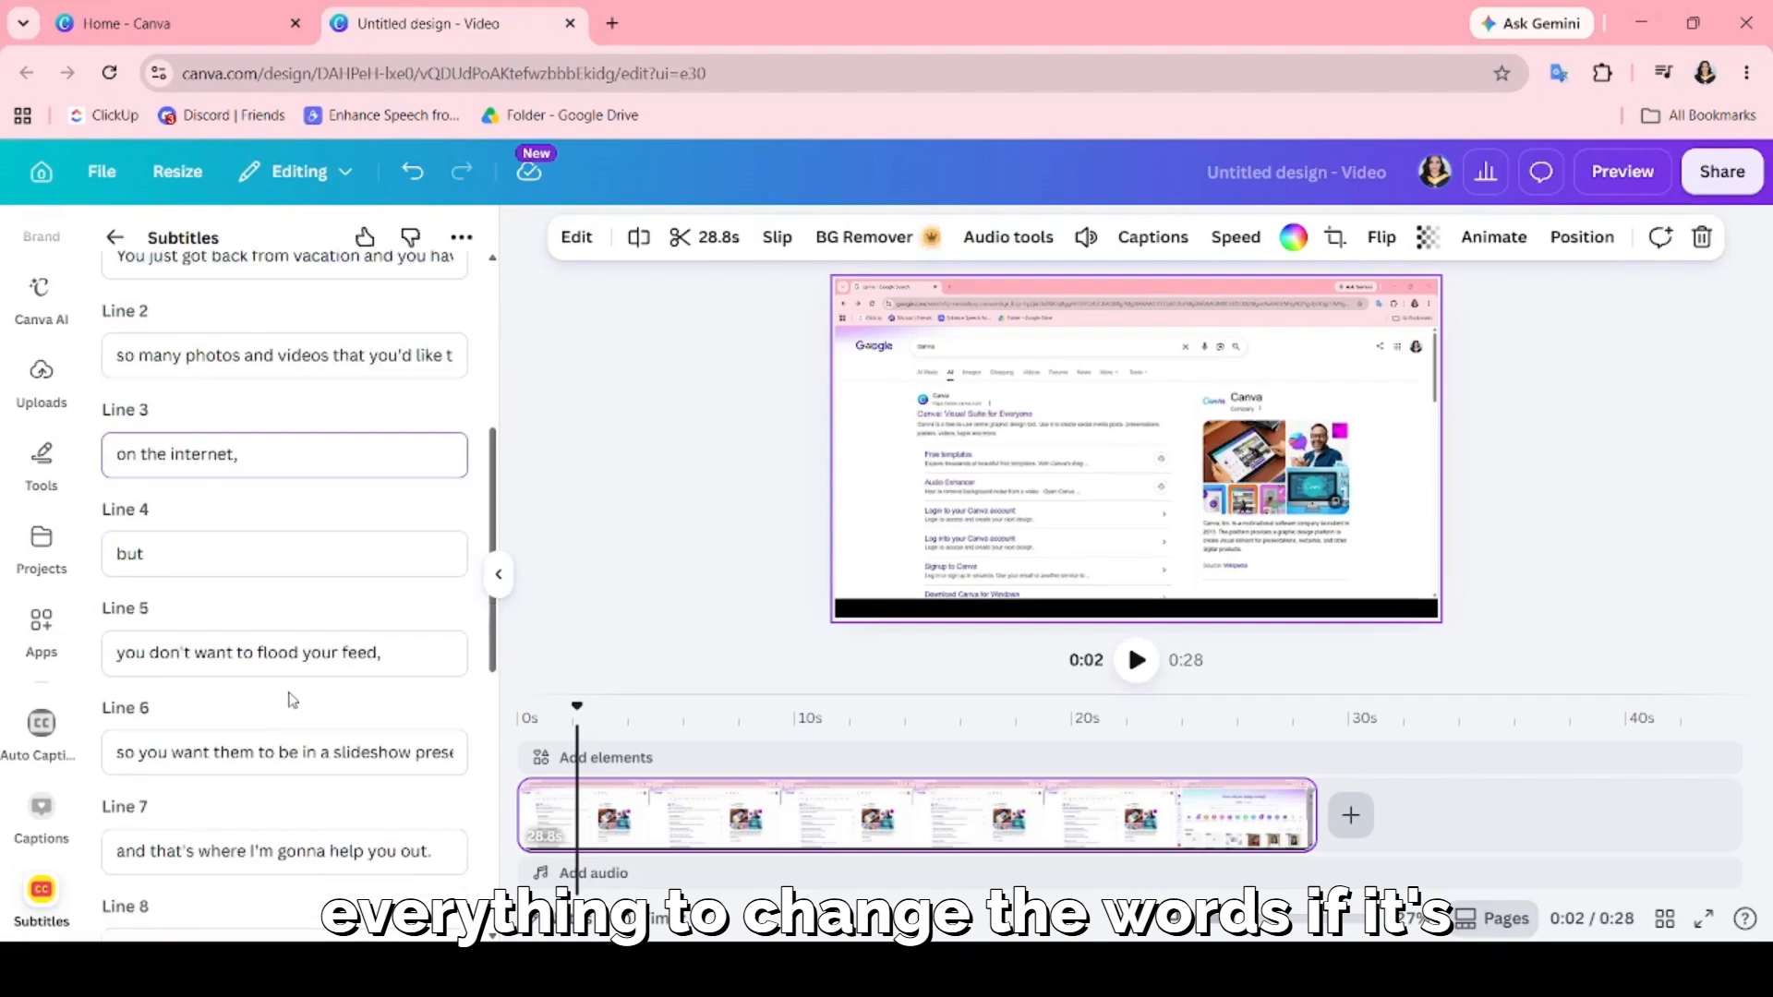
Check the remaining subtitle lines through Line 14 and generate the video with subtitles.
scroll(277, 707, "down", 2)
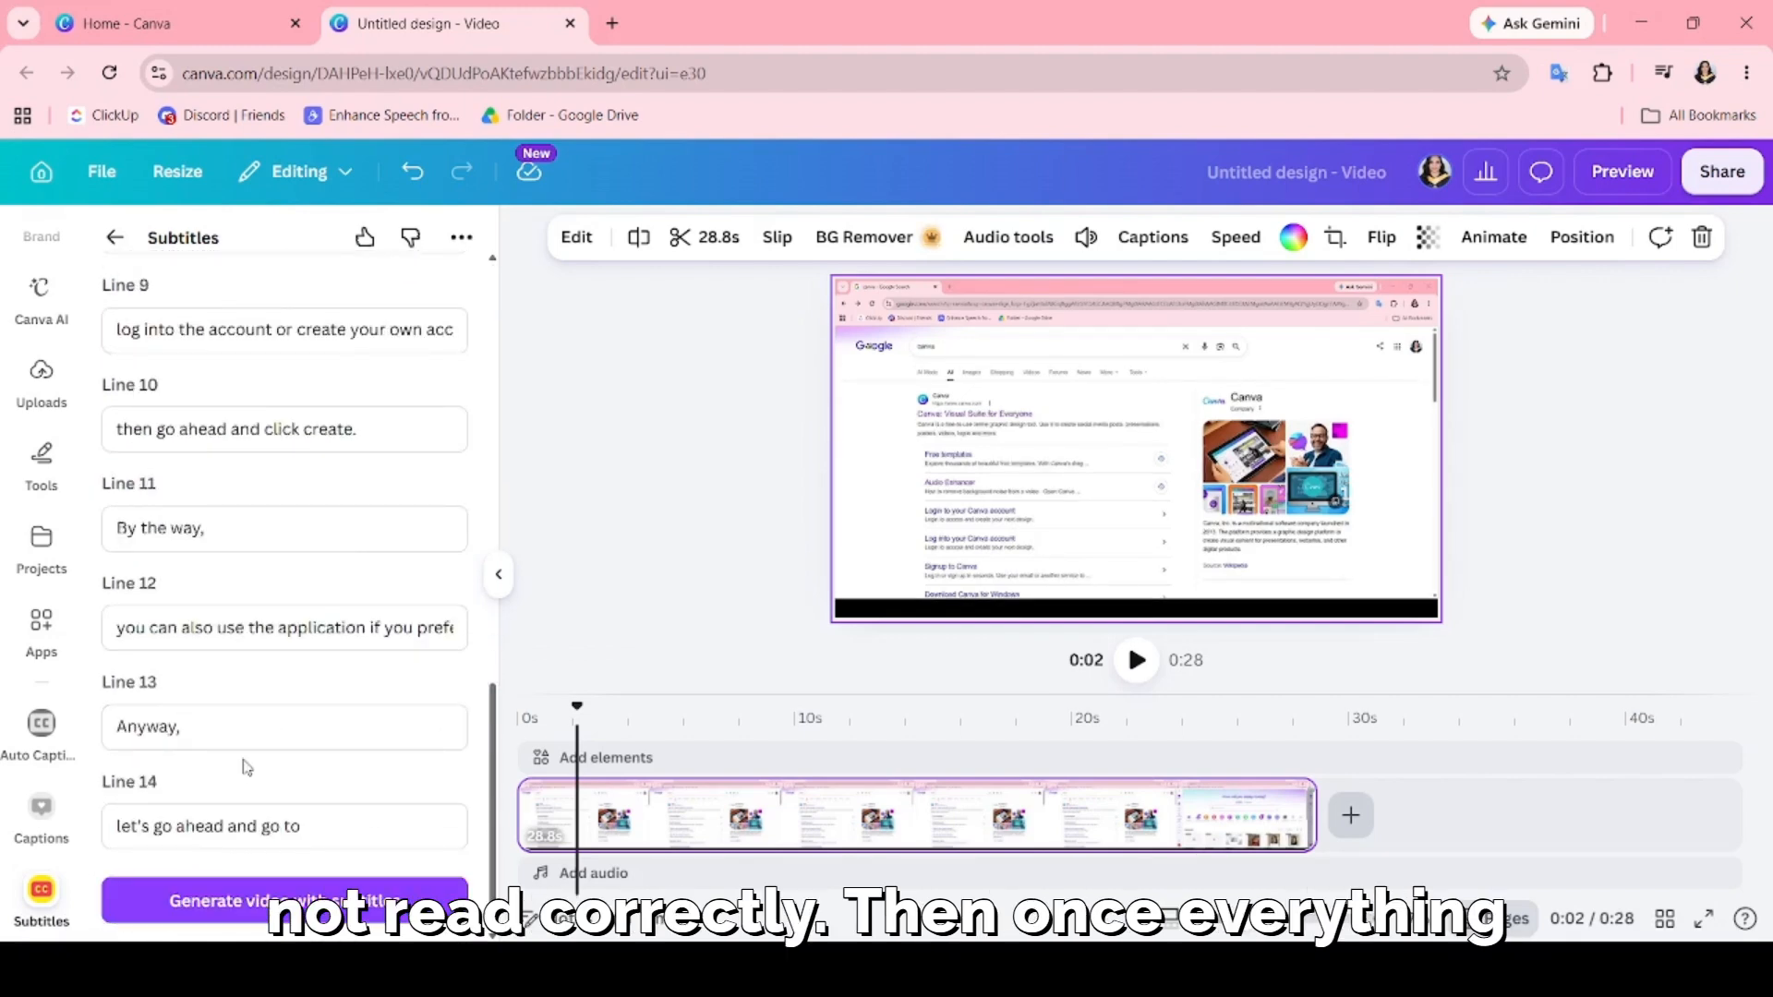
left_click(247, 825)
left_click(317, 888)
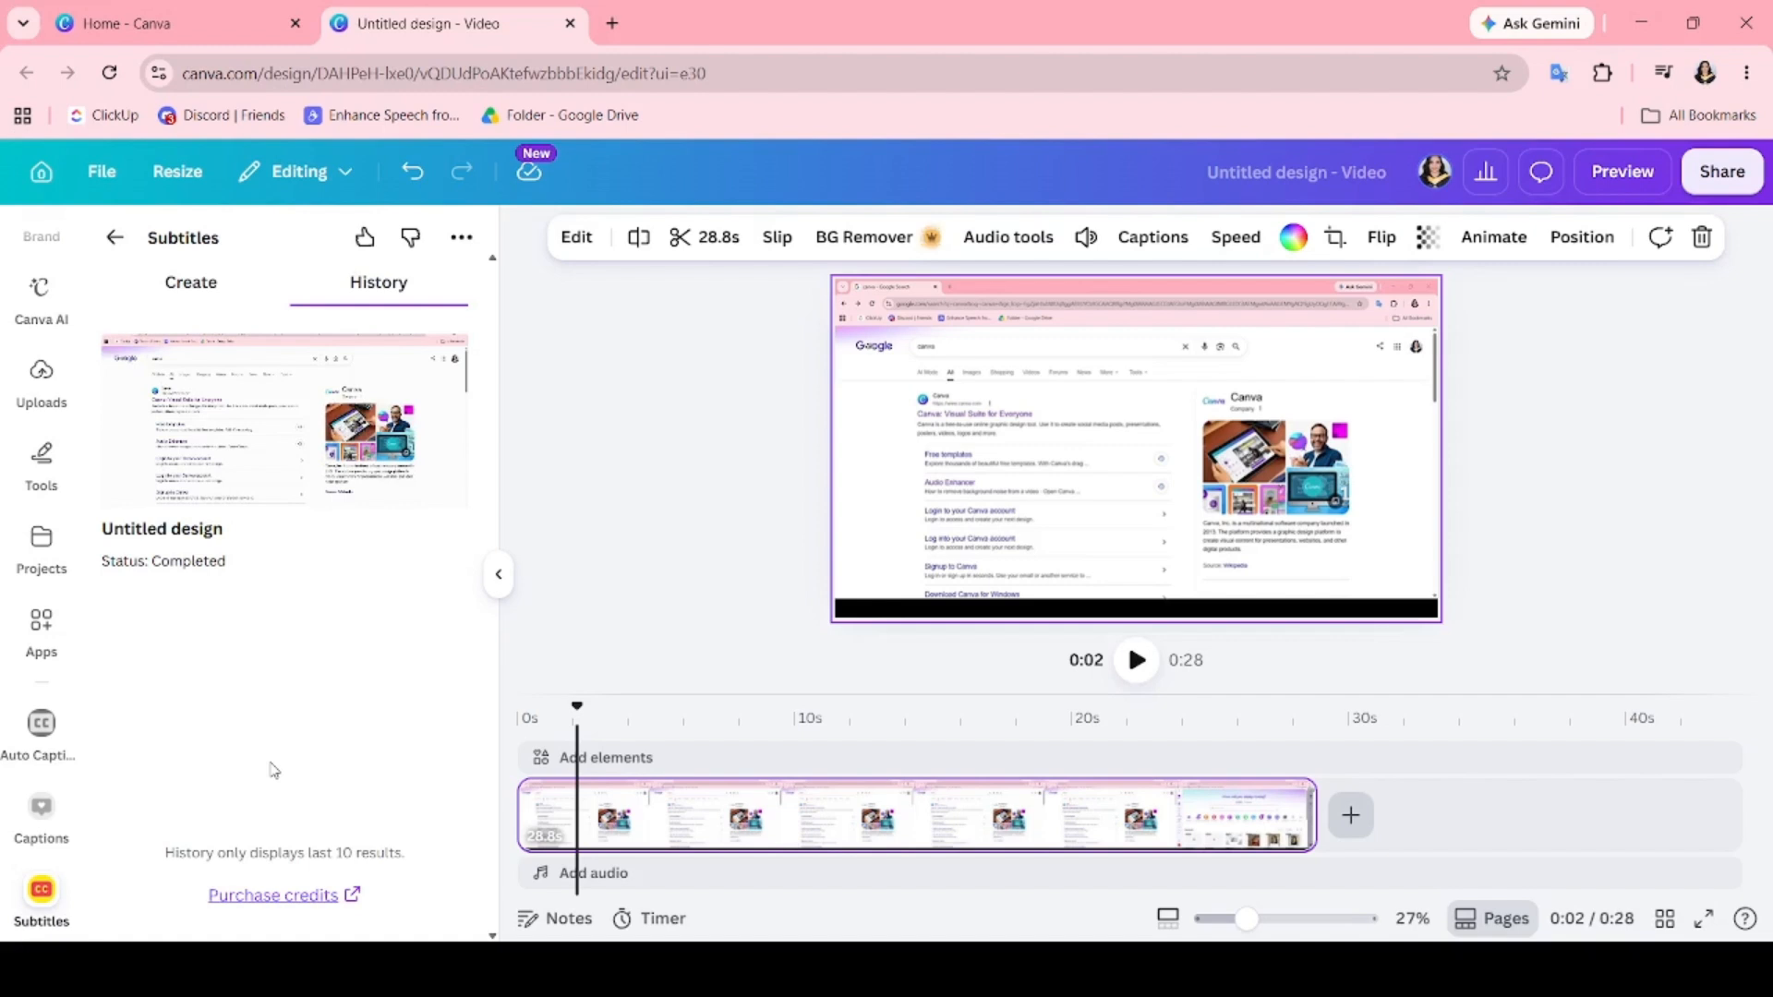
Play the original clip briefly from the start of the timeline to compare it with the subtitled version.
left_click(519, 730)
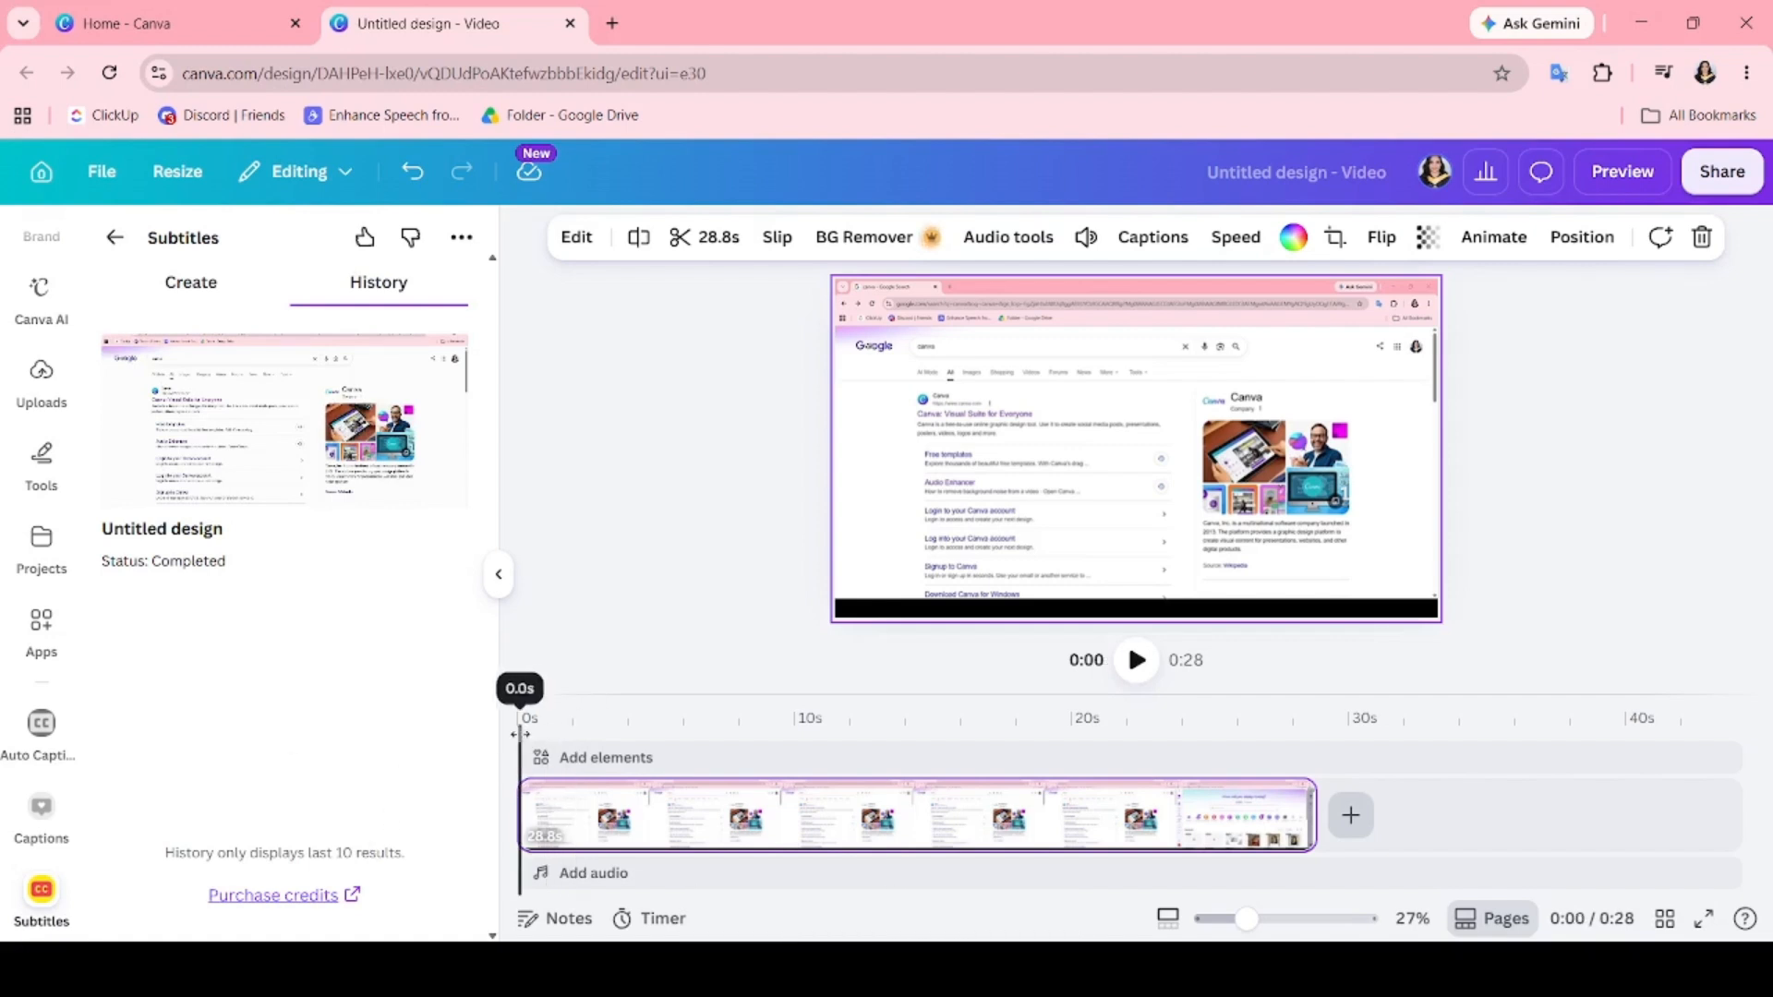
left_click(1136, 659)
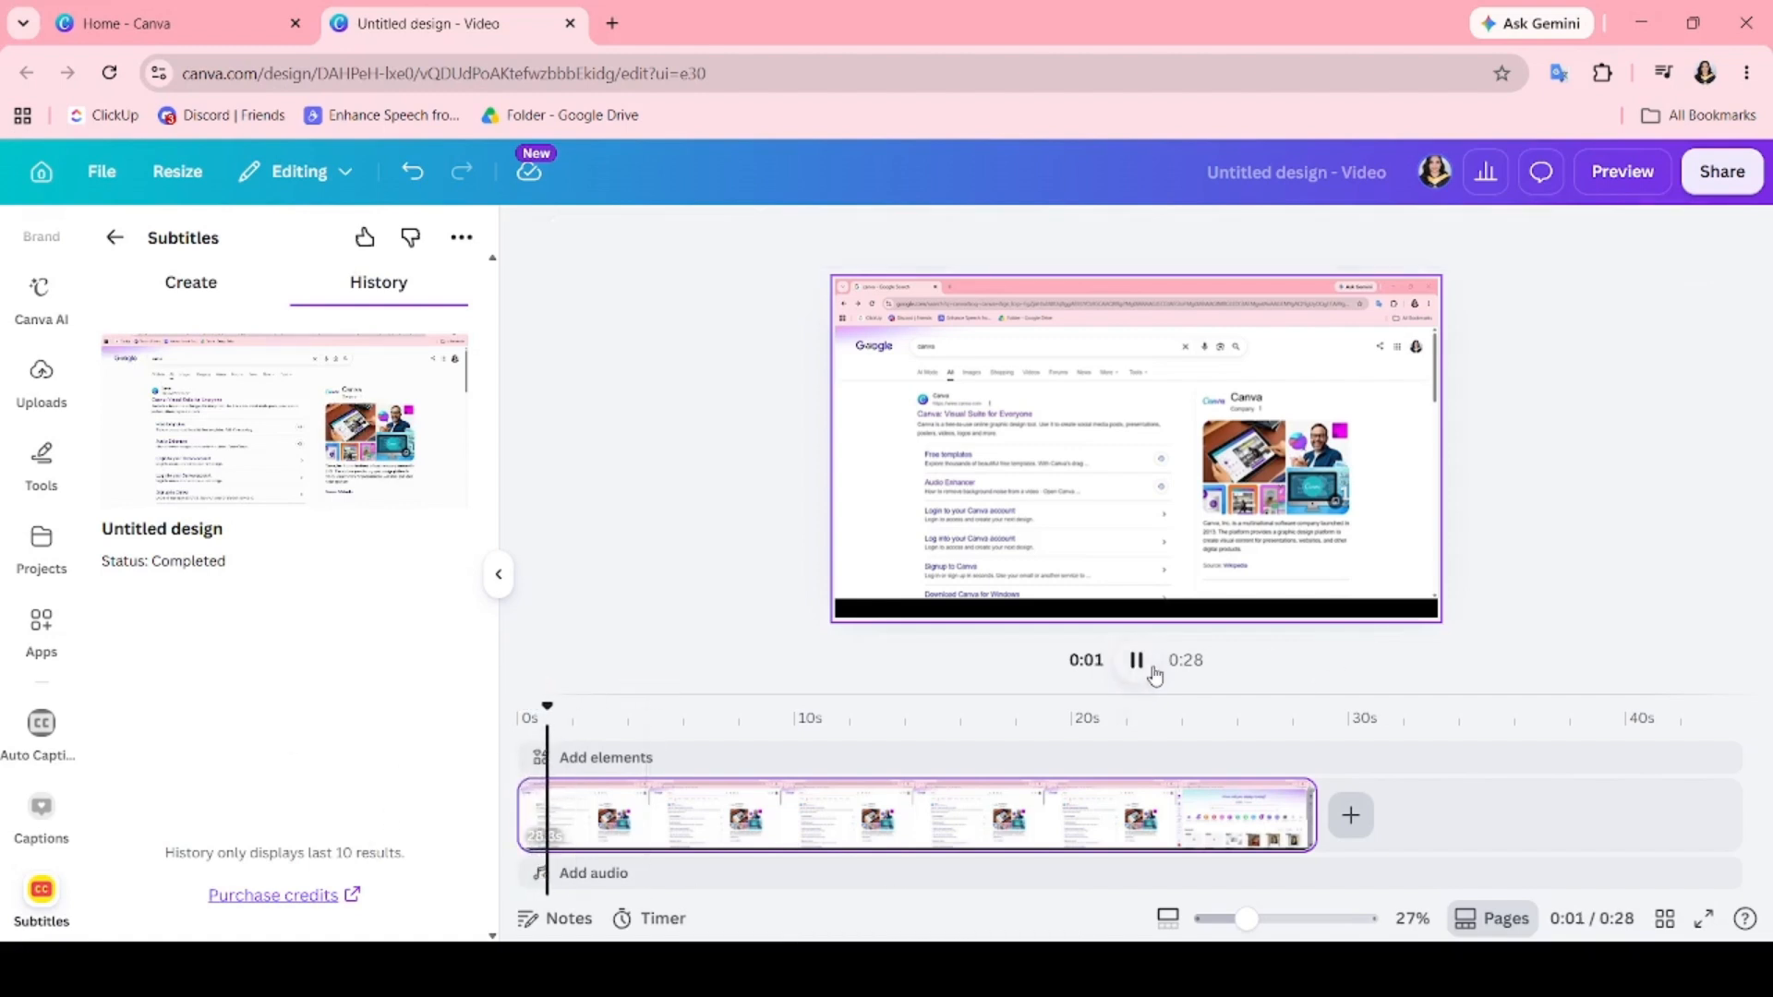
left_click(1145, 666)
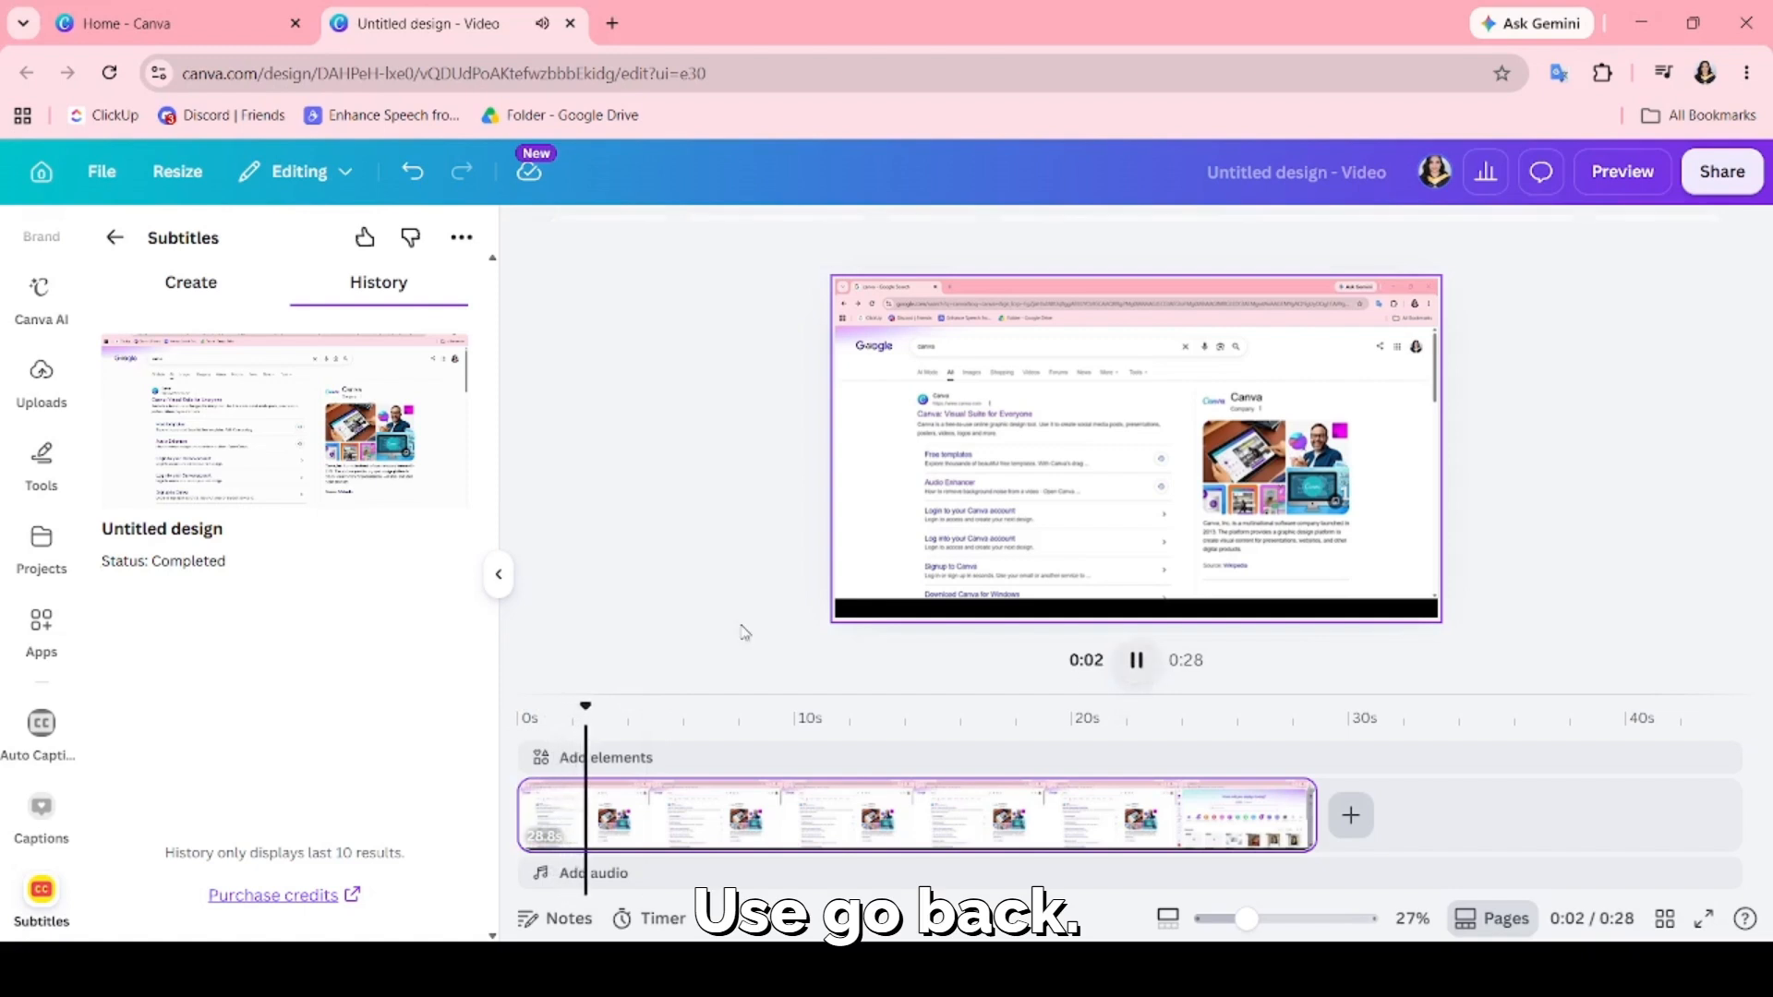
Open the completed subtitled video from the Subtitles history, preview it, and add it to the design.
left_click(383, 467)
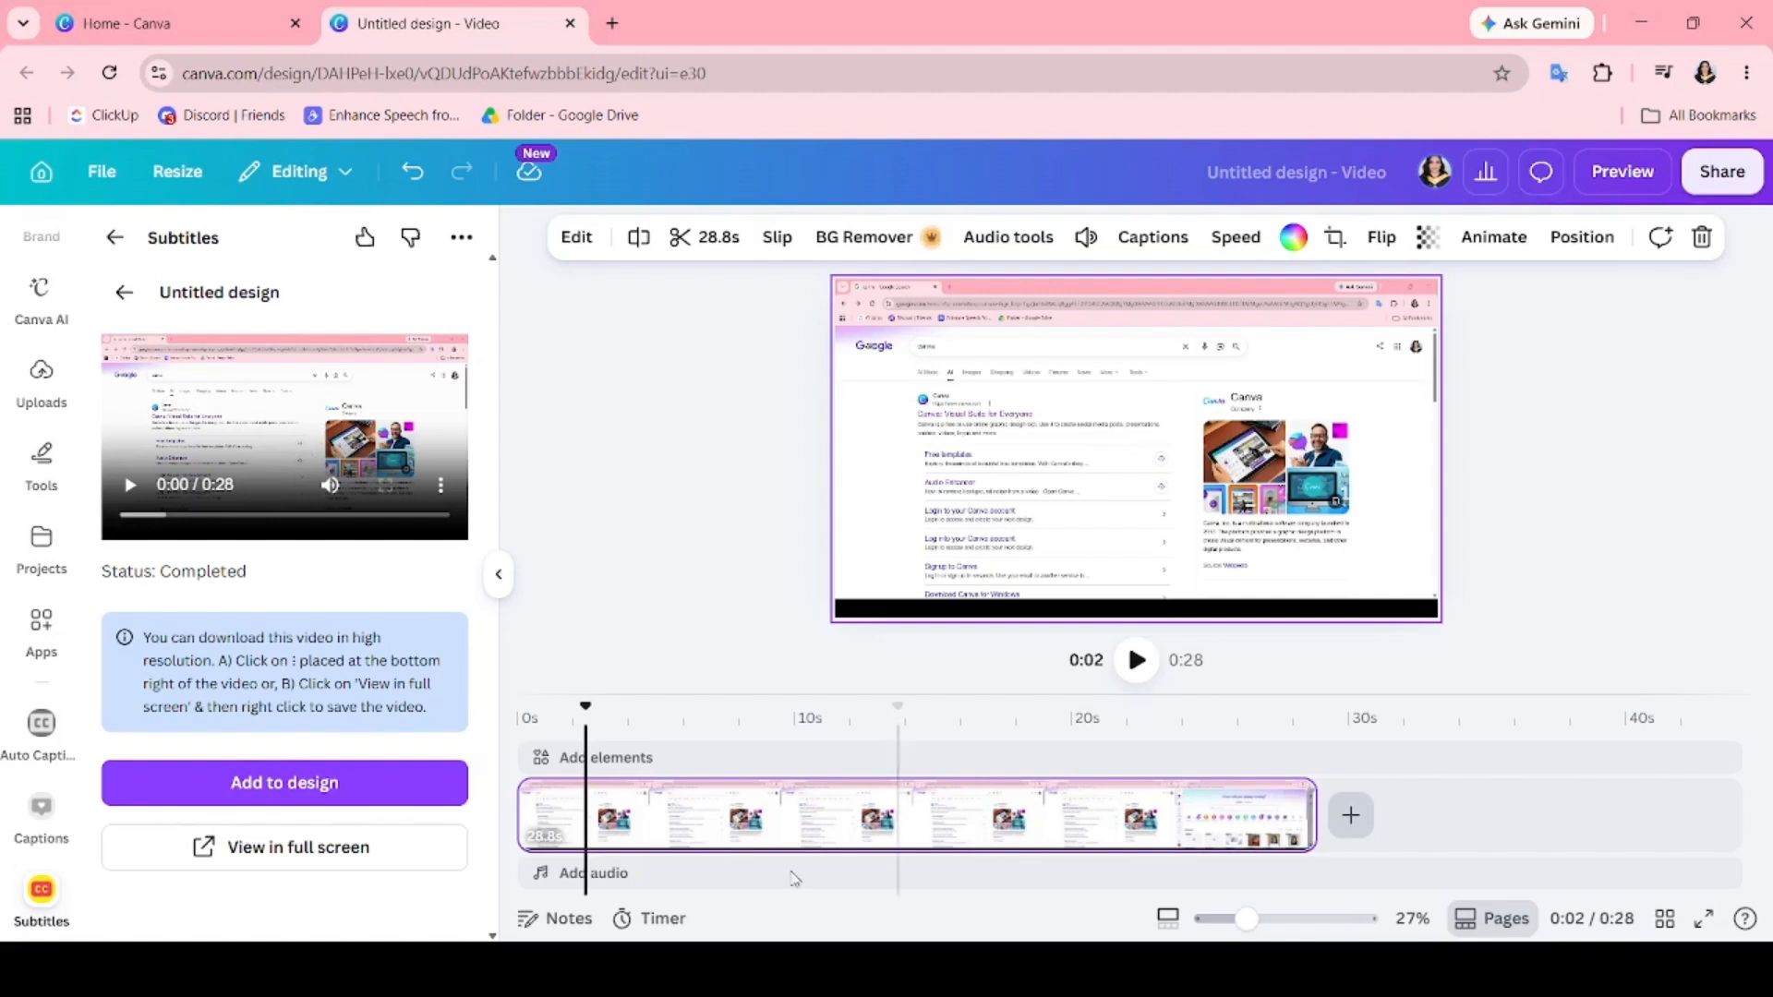
left_click(130, 487)
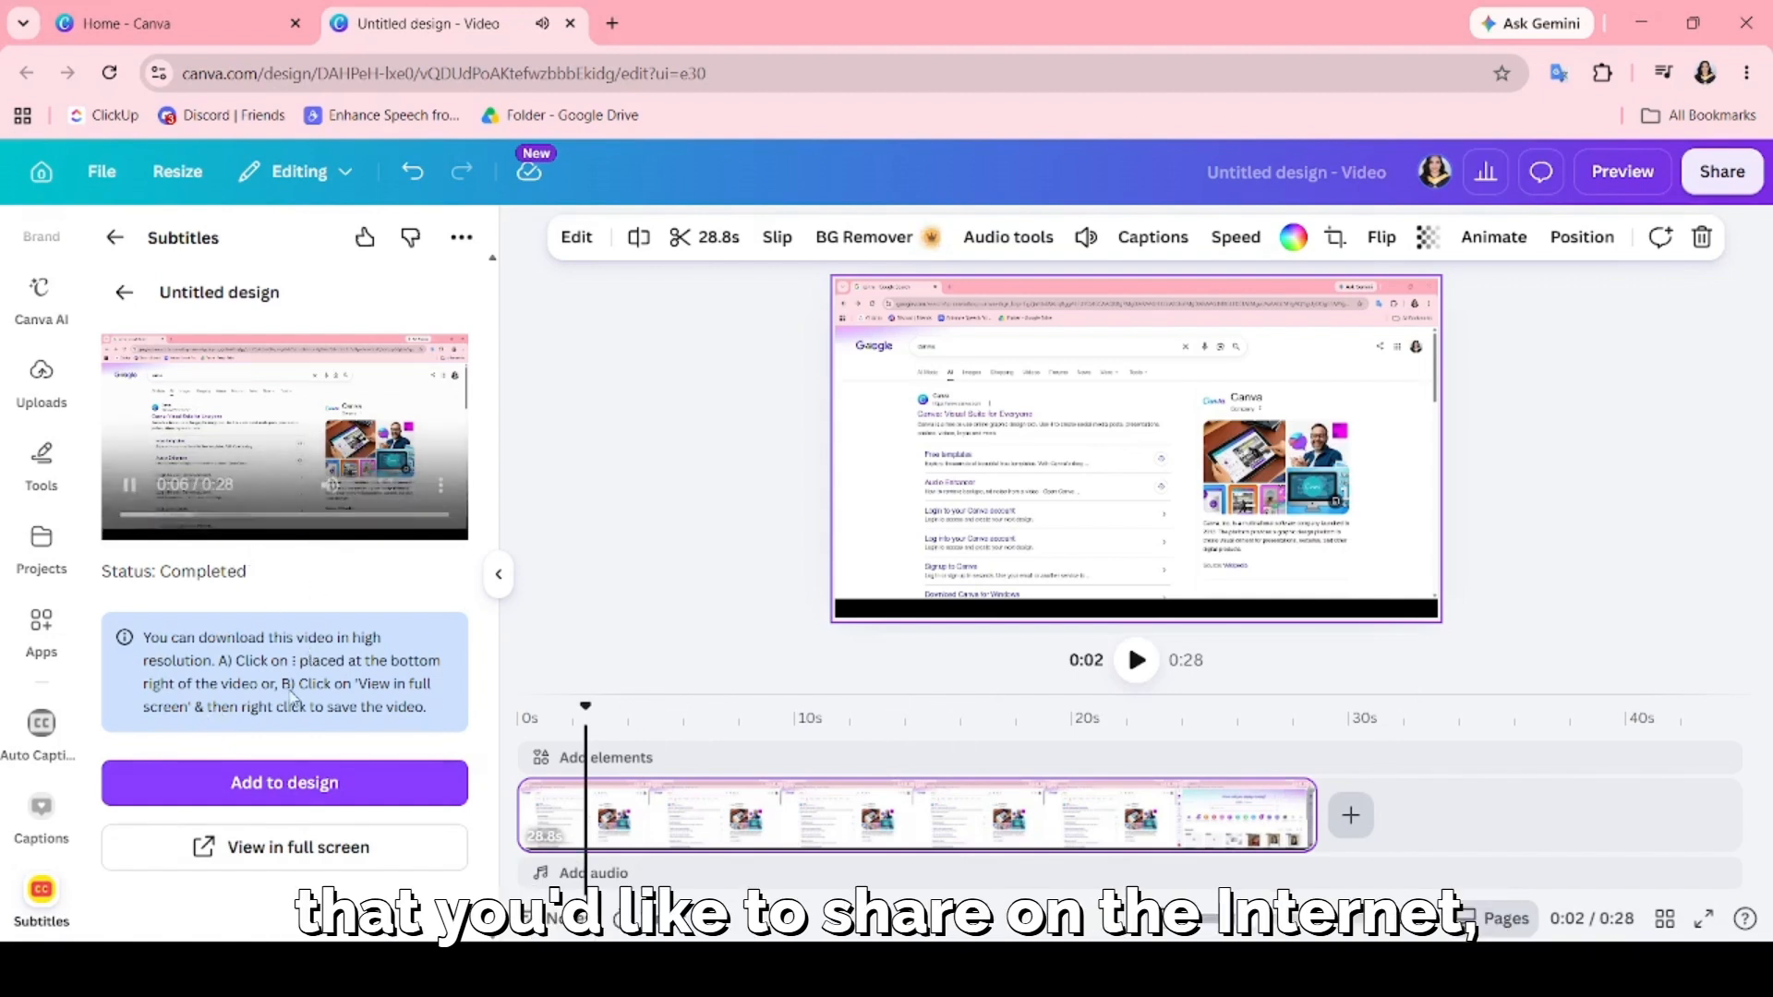
left_click(281, 782)
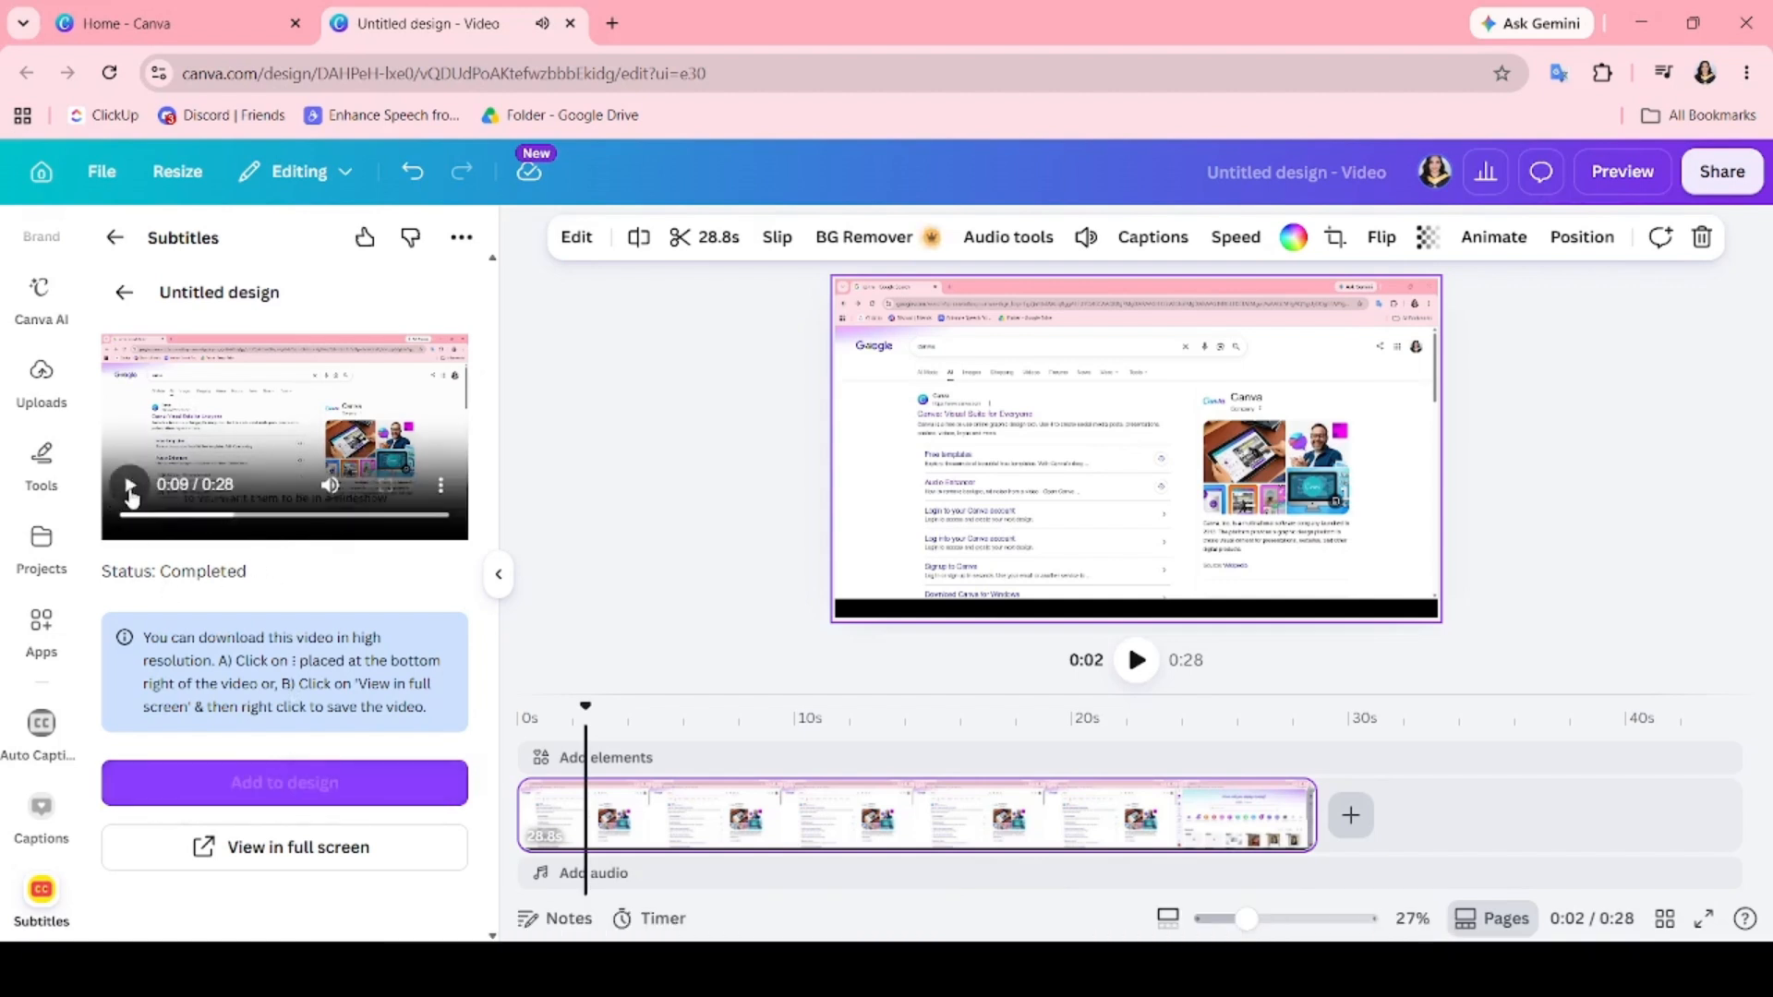
Delete the original video from the design and move the subtitled clip to the start of the timeline.
left_click(1015, 571)
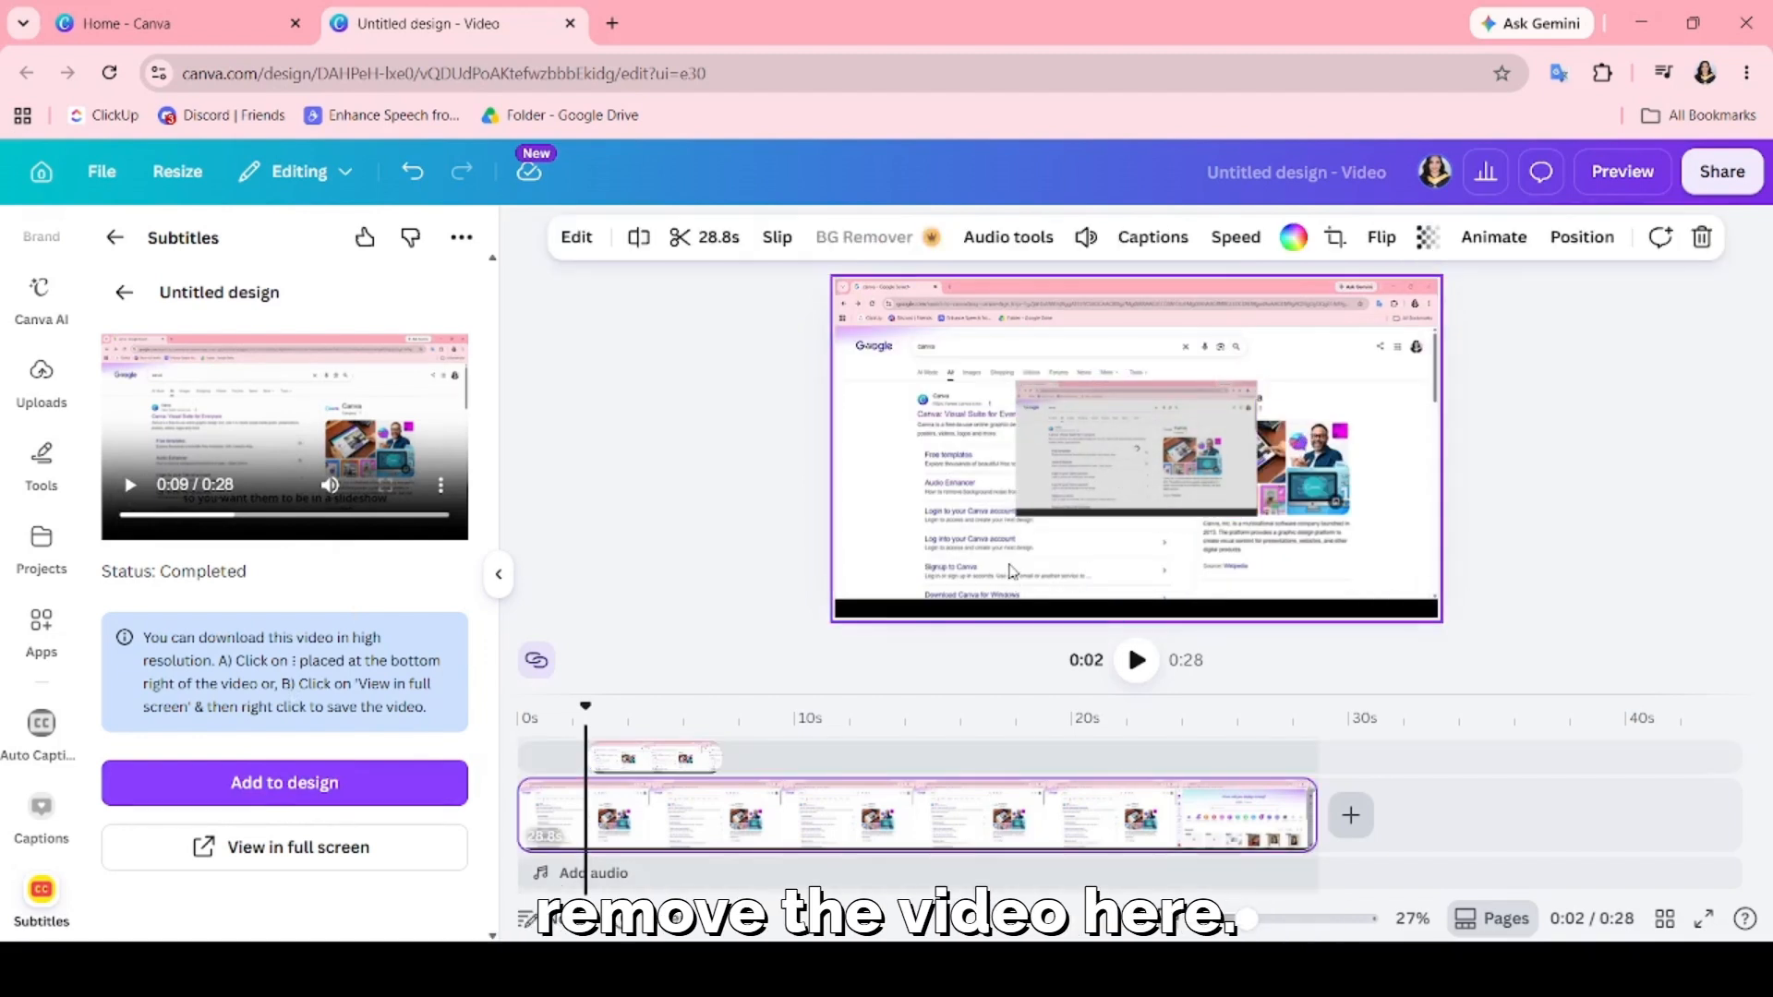
key("Delete")
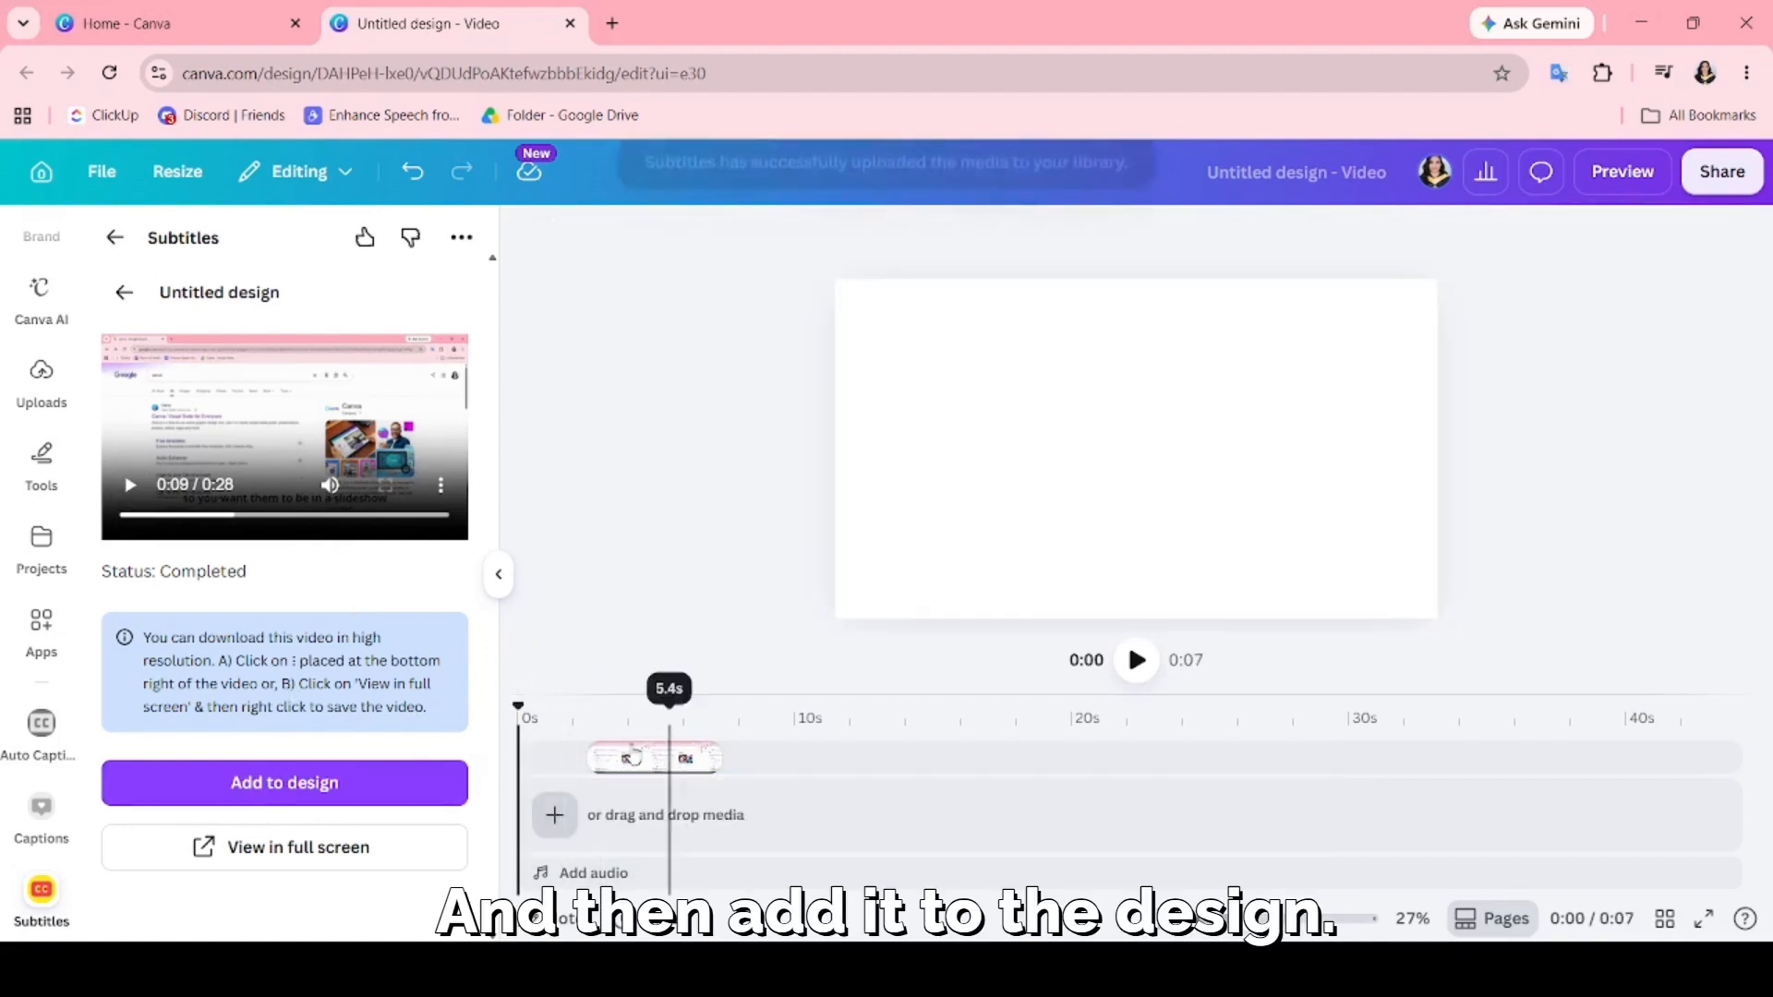
left_click(628, 757)
left_click_drag(627, 757, 560, 757)
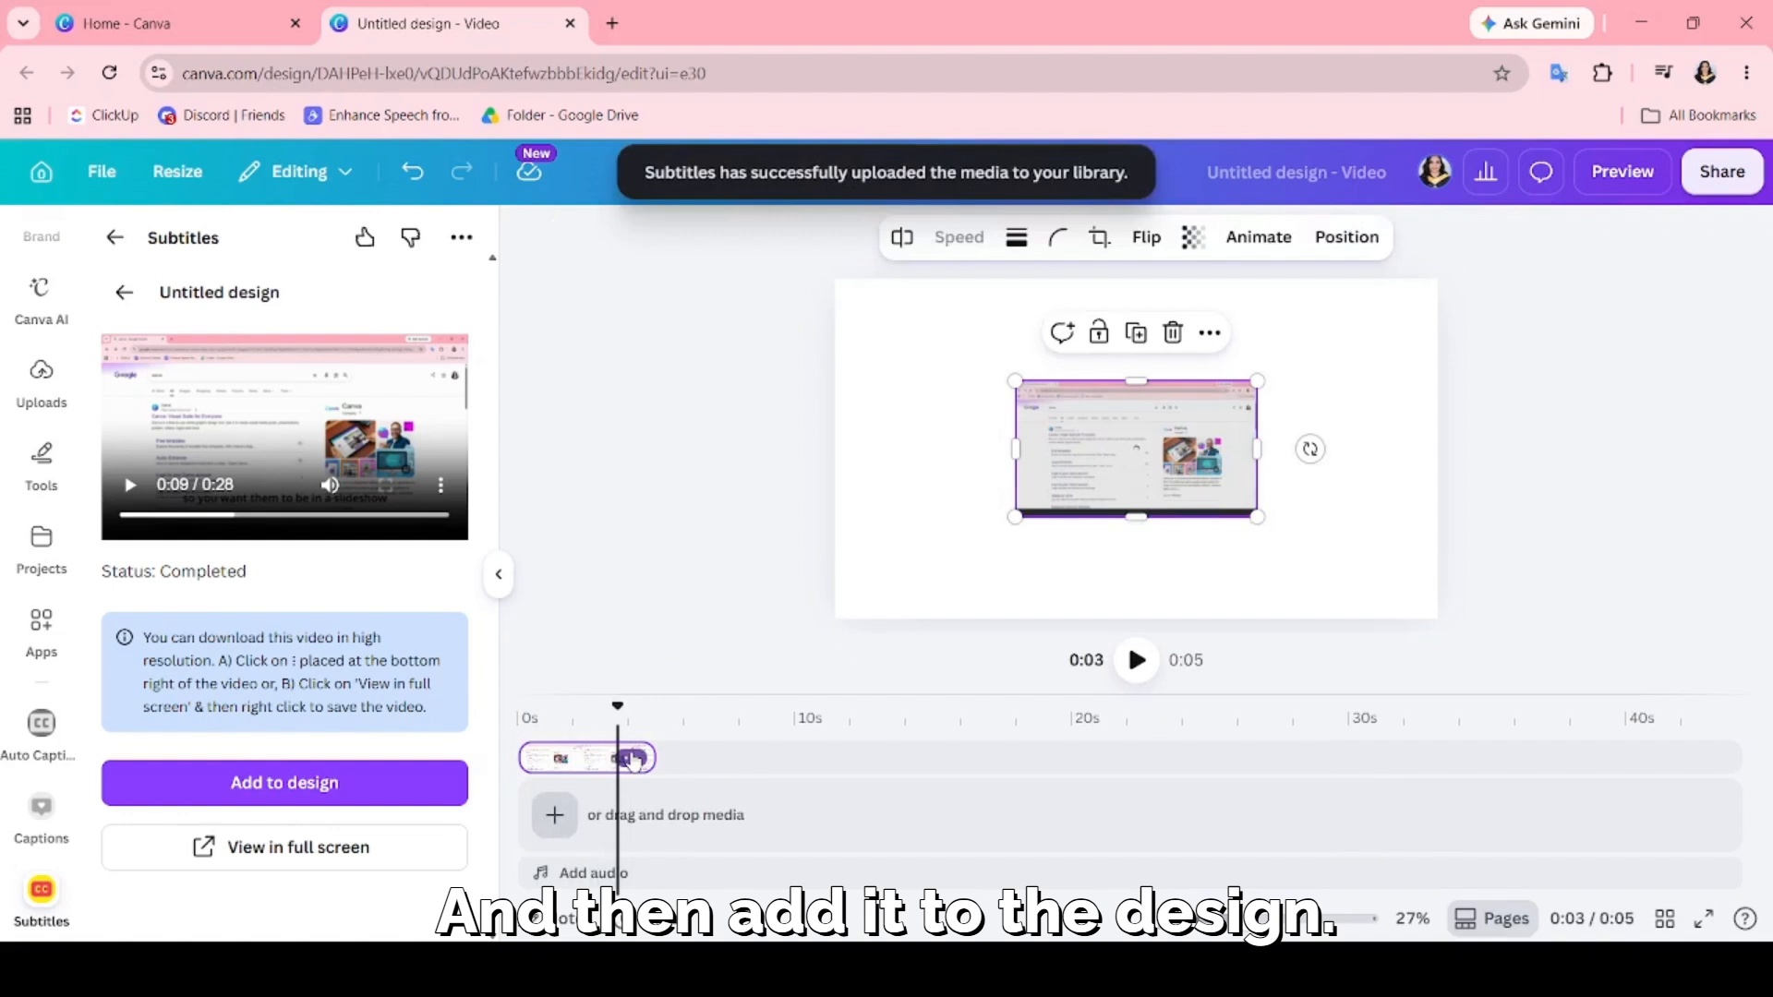
left_click(631, 757)
Enlarge the subtitled clip to fill the whole page and play it to check the captions.
left_click(1266, 523)
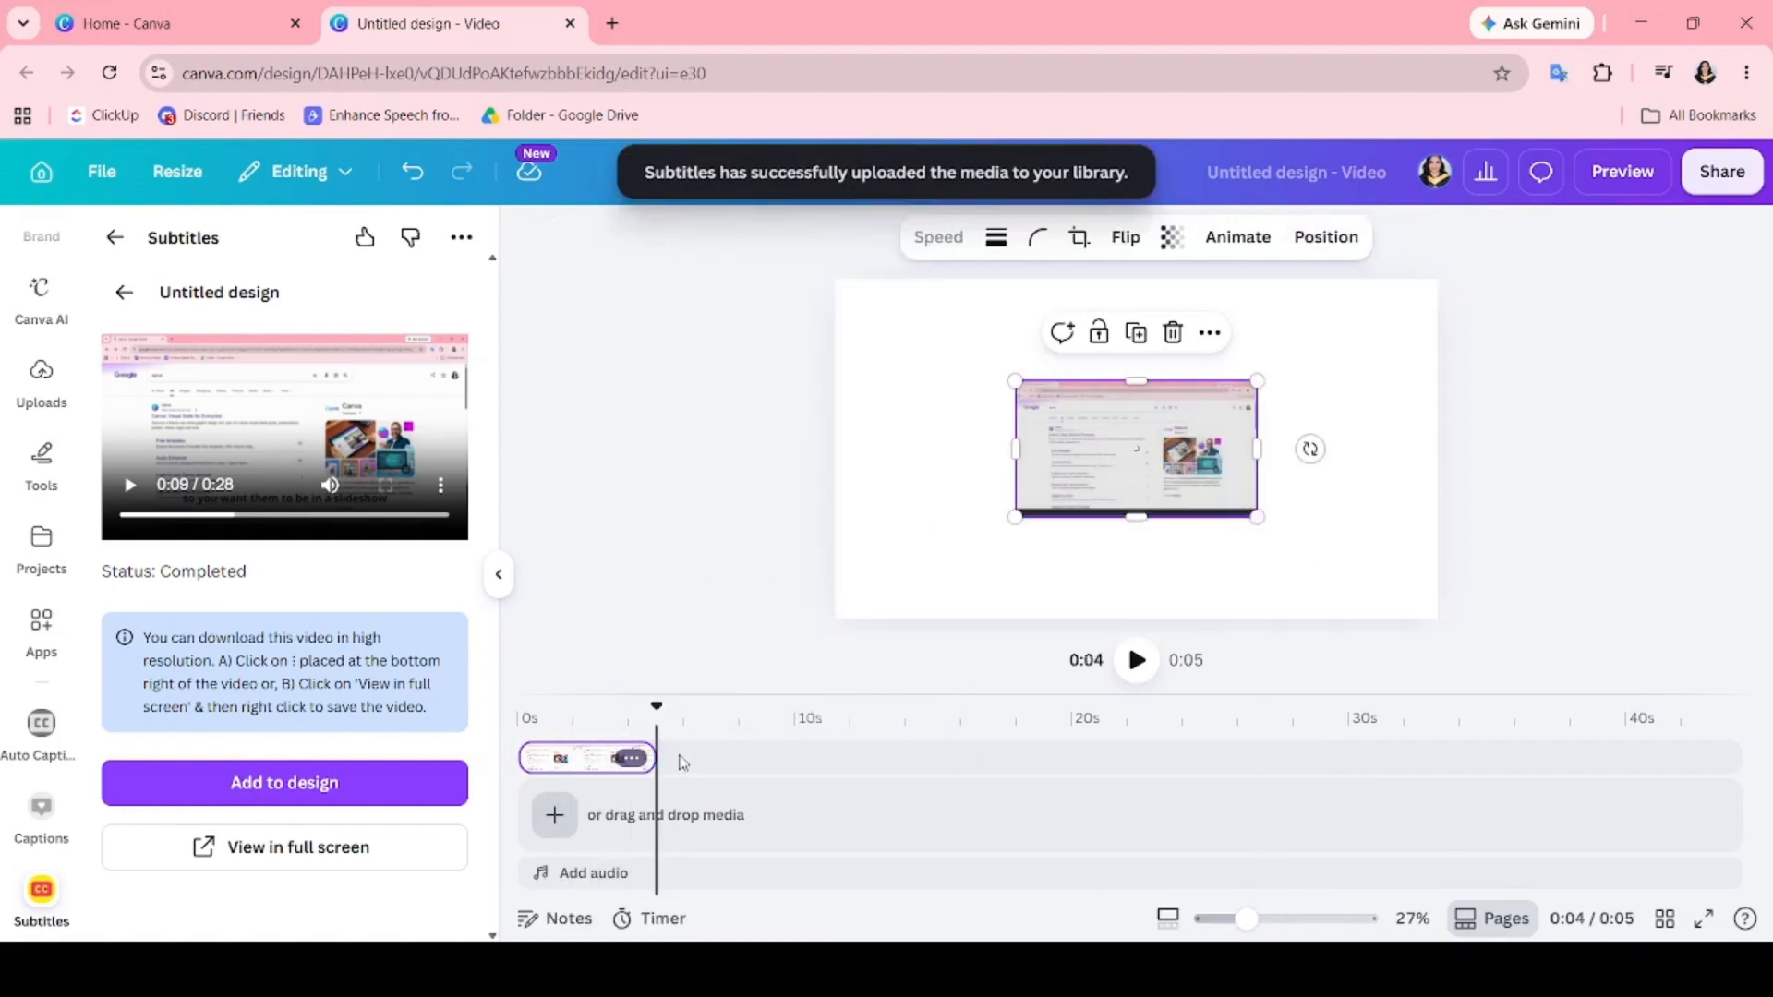
left_click(552, 757)
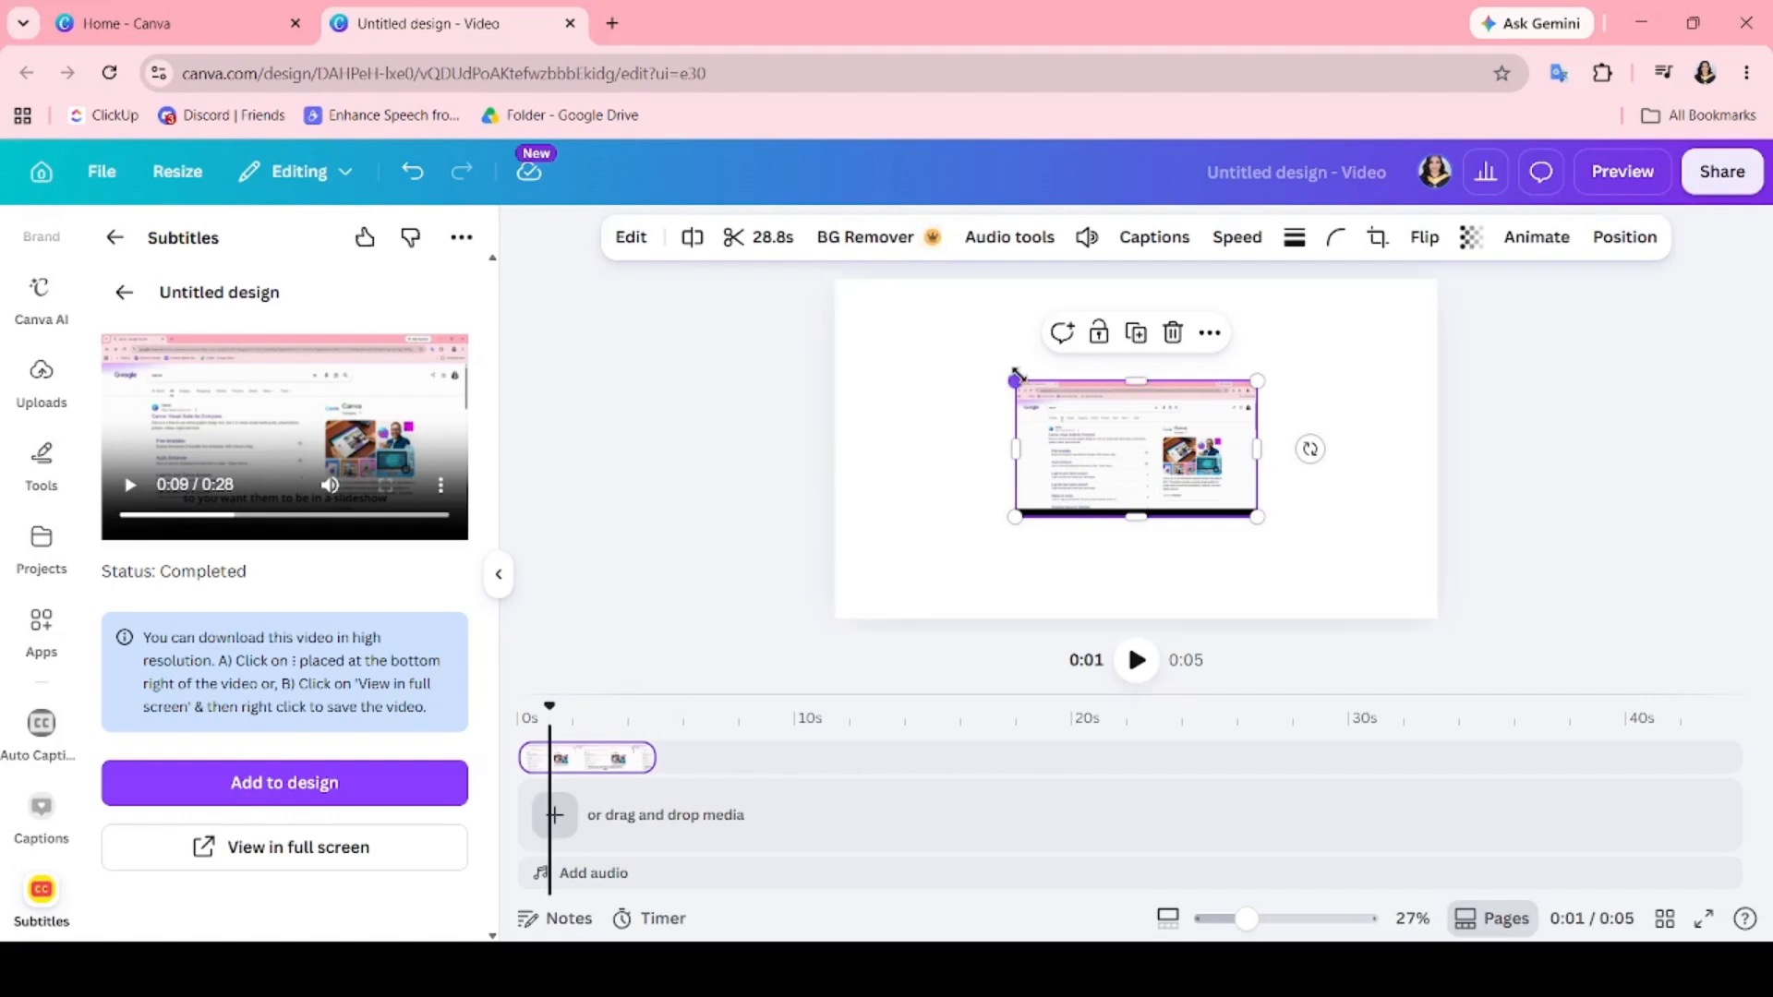
left_click_drag(1014, 381, 836, 286)
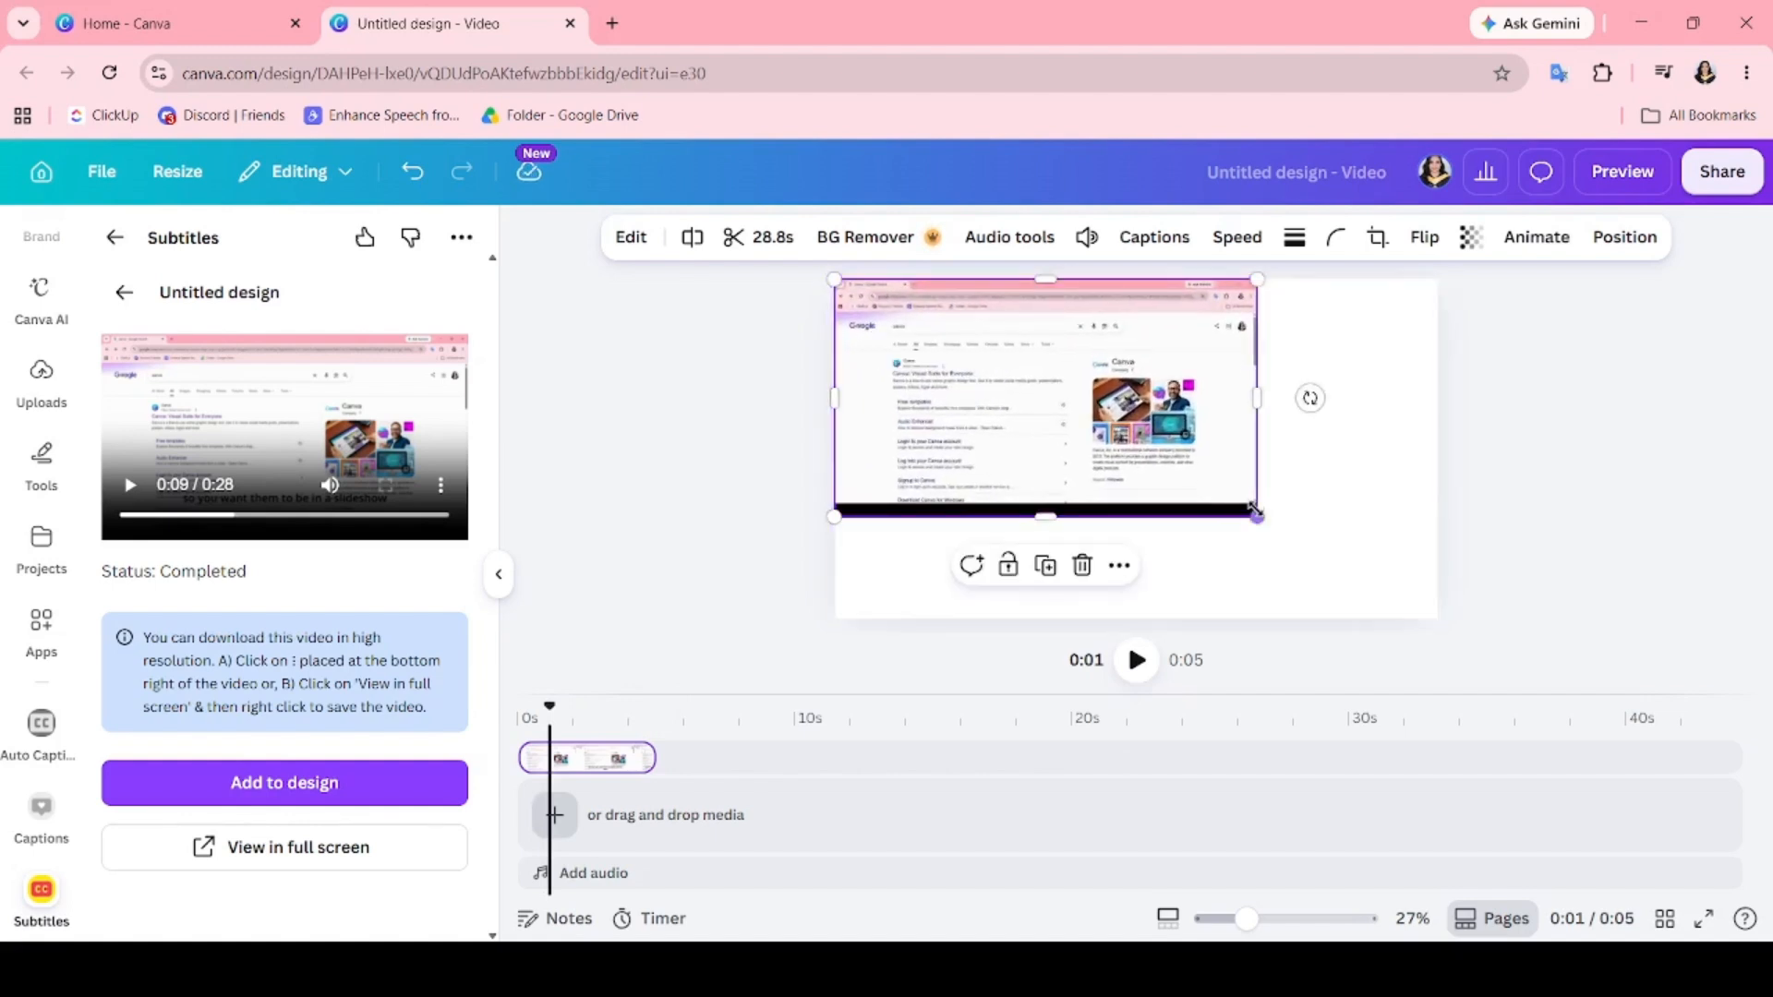
left_click_drag(1258, 515, 1435, 624)
left_click(1020, 664)
left_click(1135, 660)
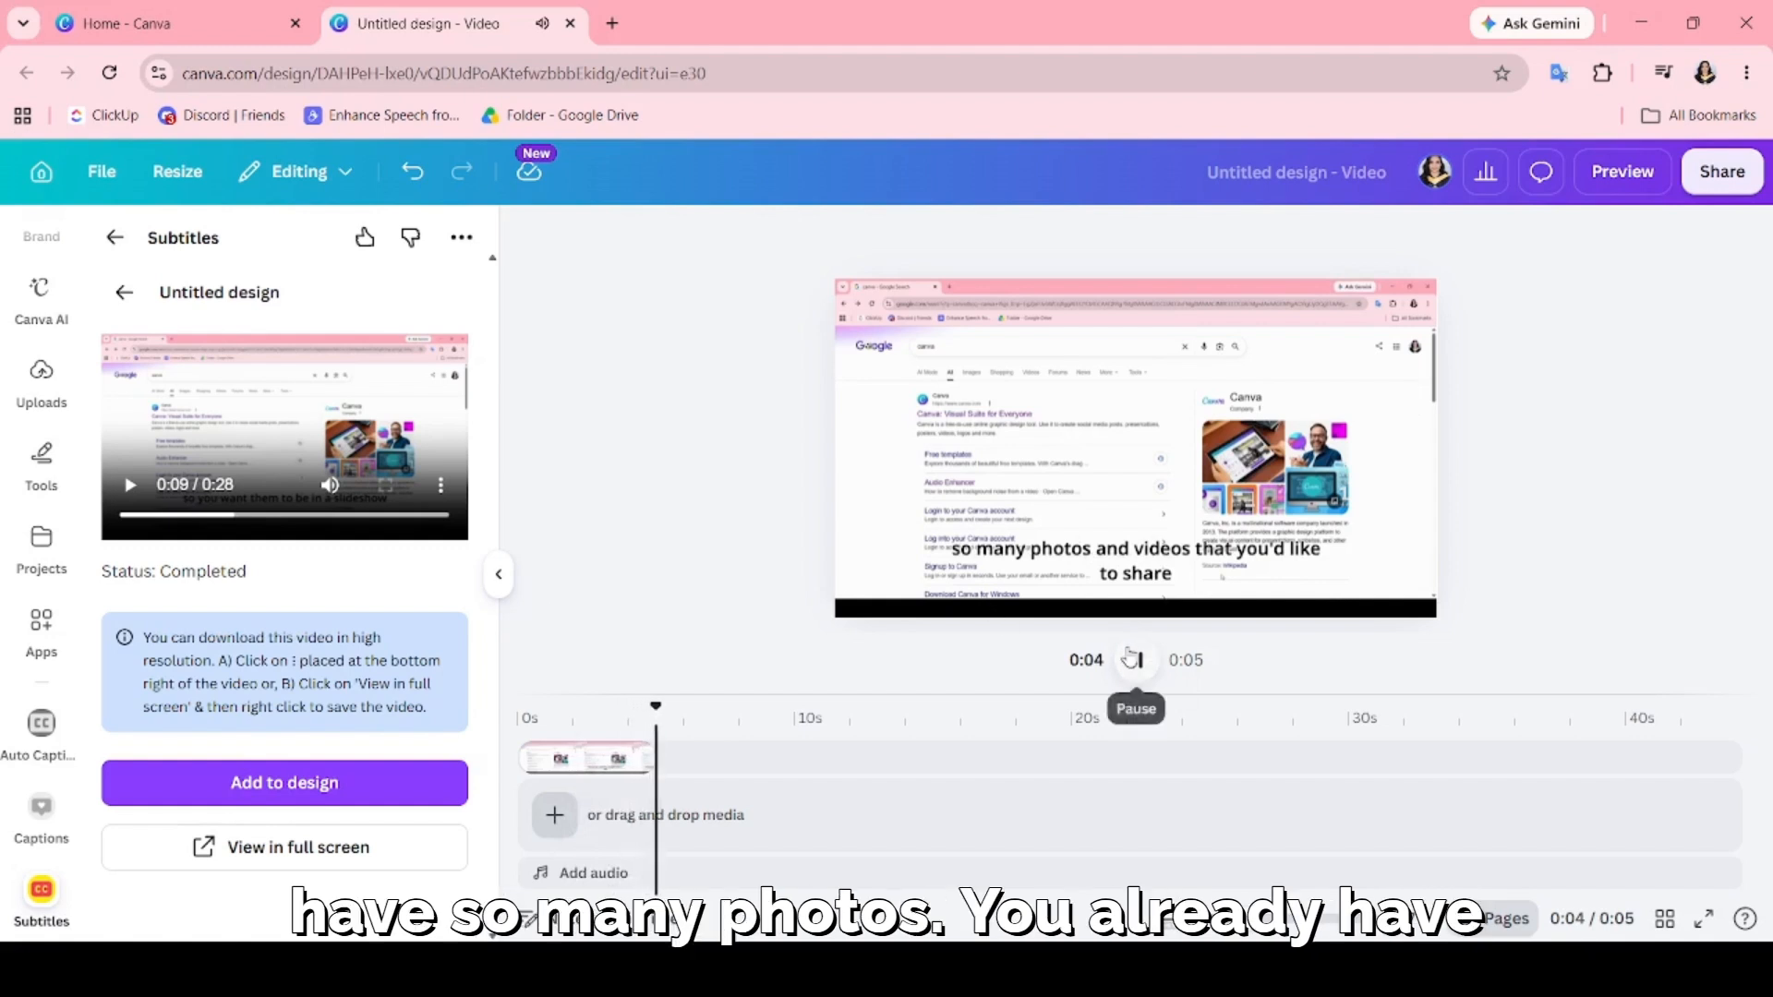
Hide the Subtitles app, view the MP4 download options for the captioned video, and close them.
left_click(500, 573)
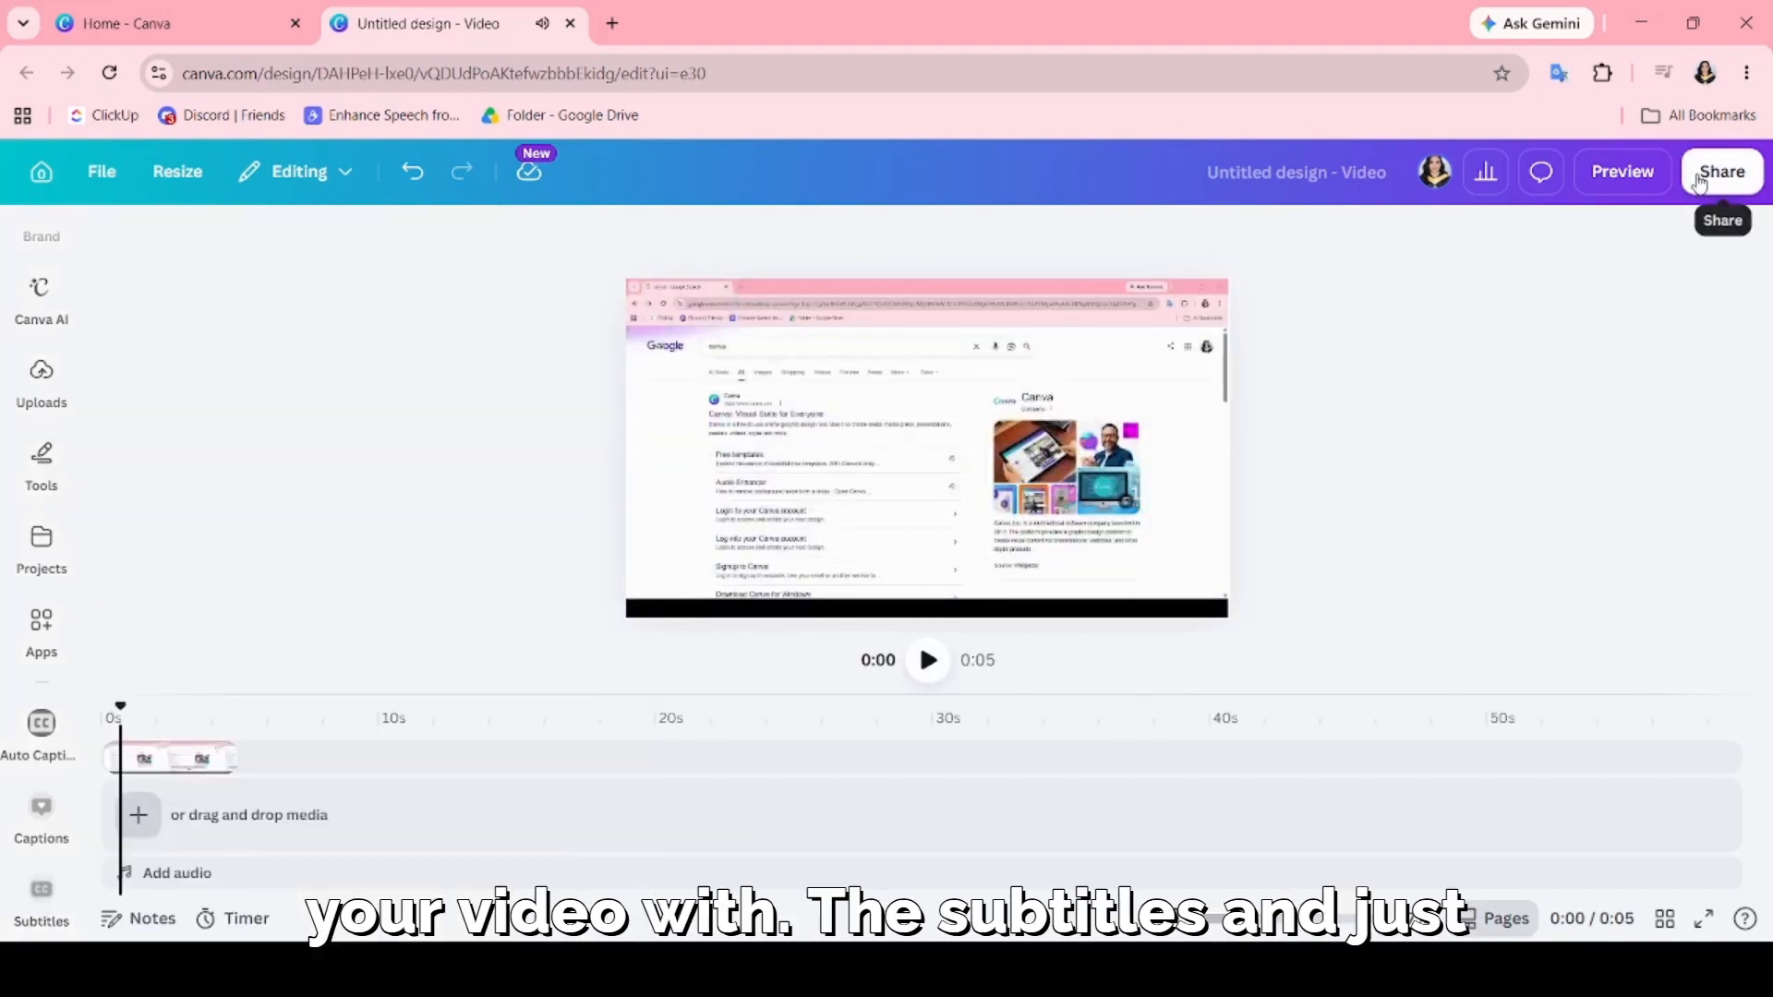
left_click(1698, 175)
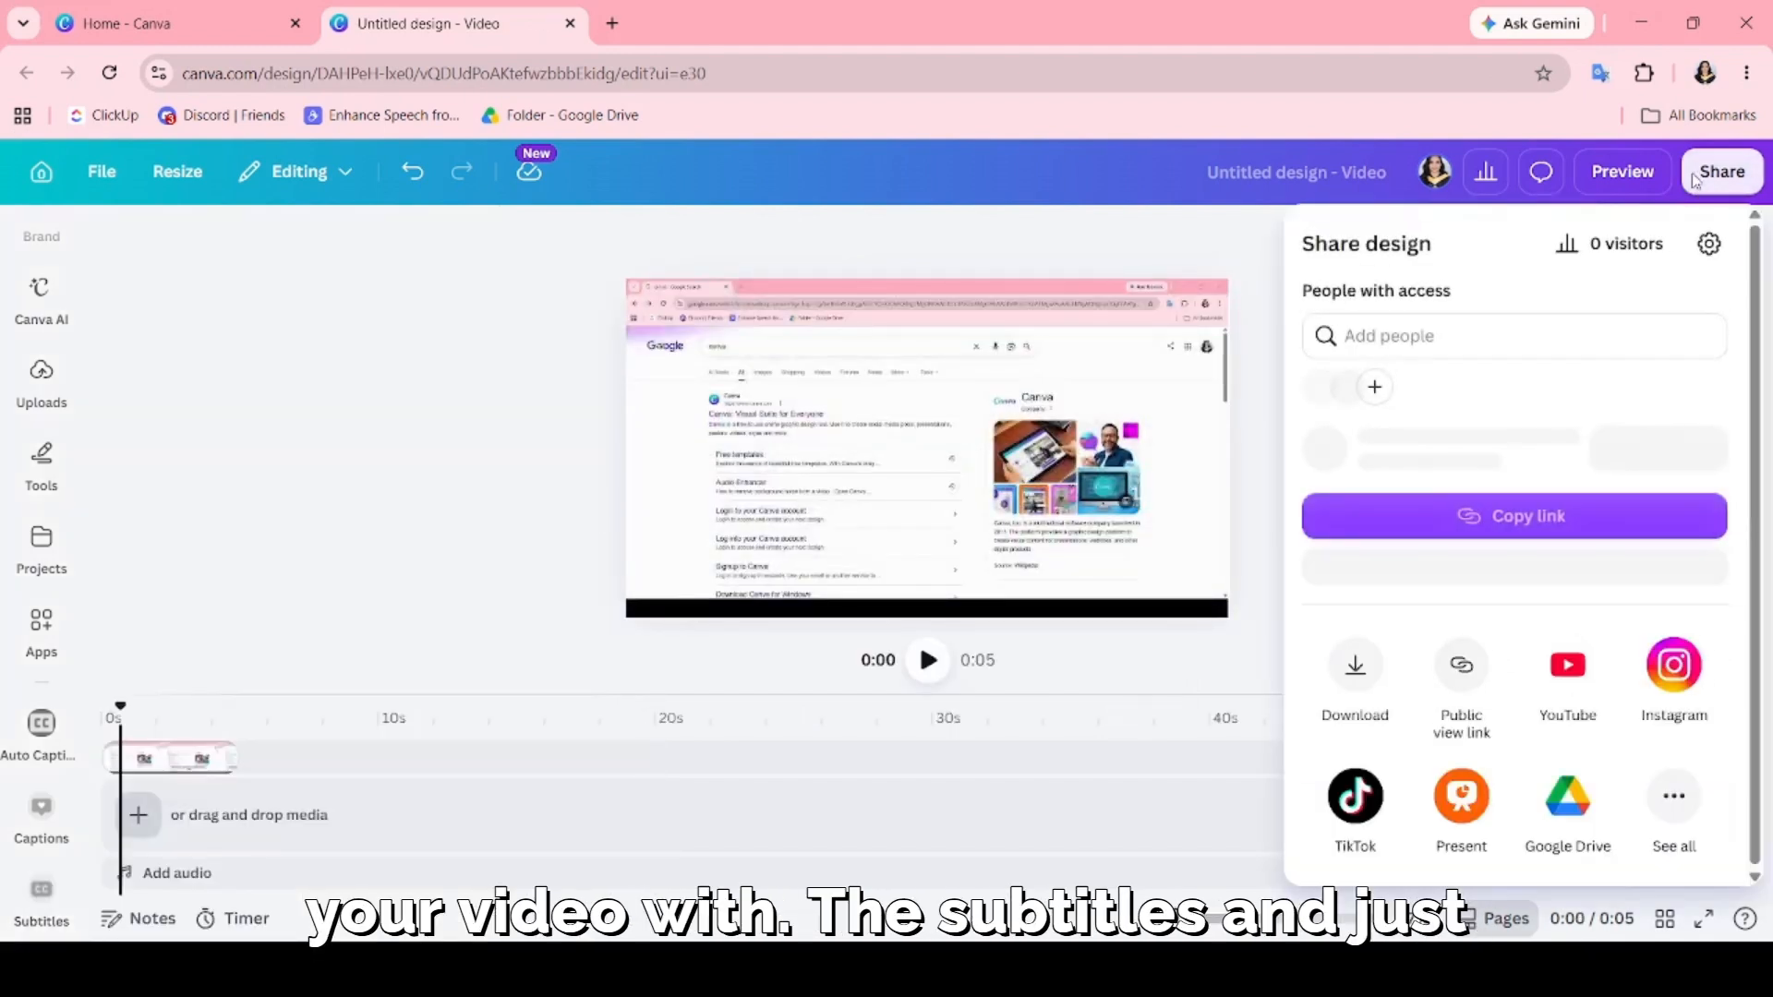
left_click(1355, 712)
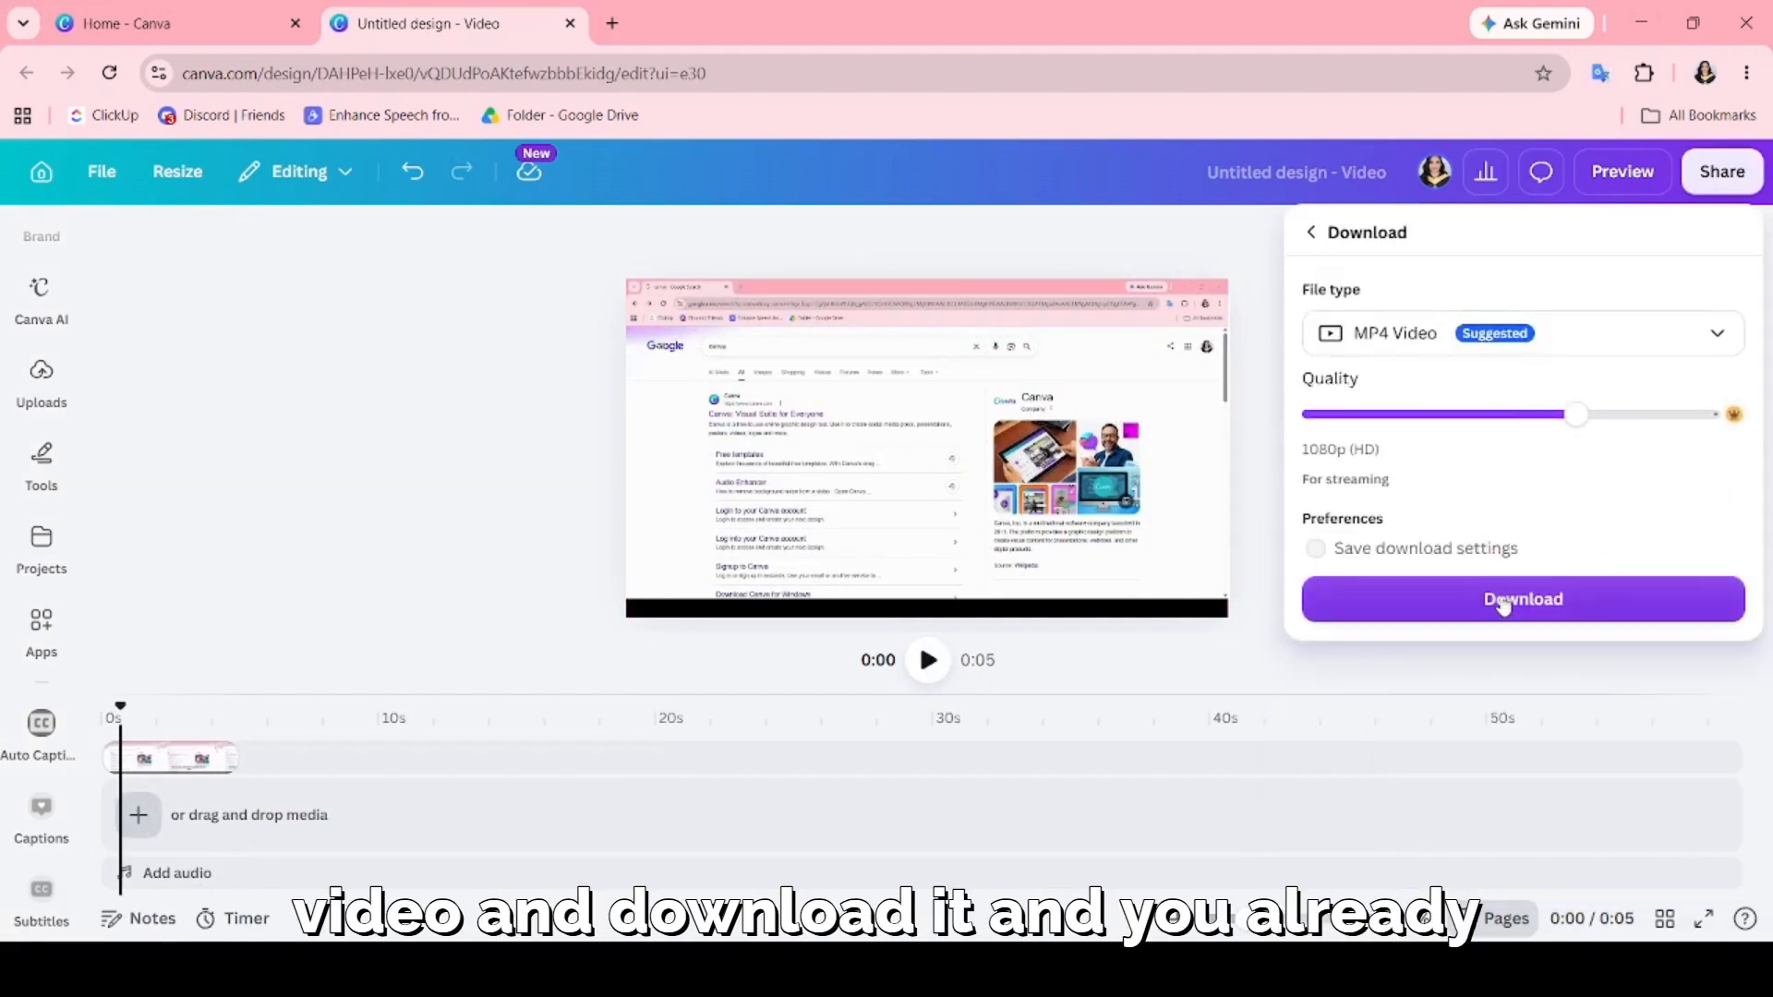
left_click(464, 527)
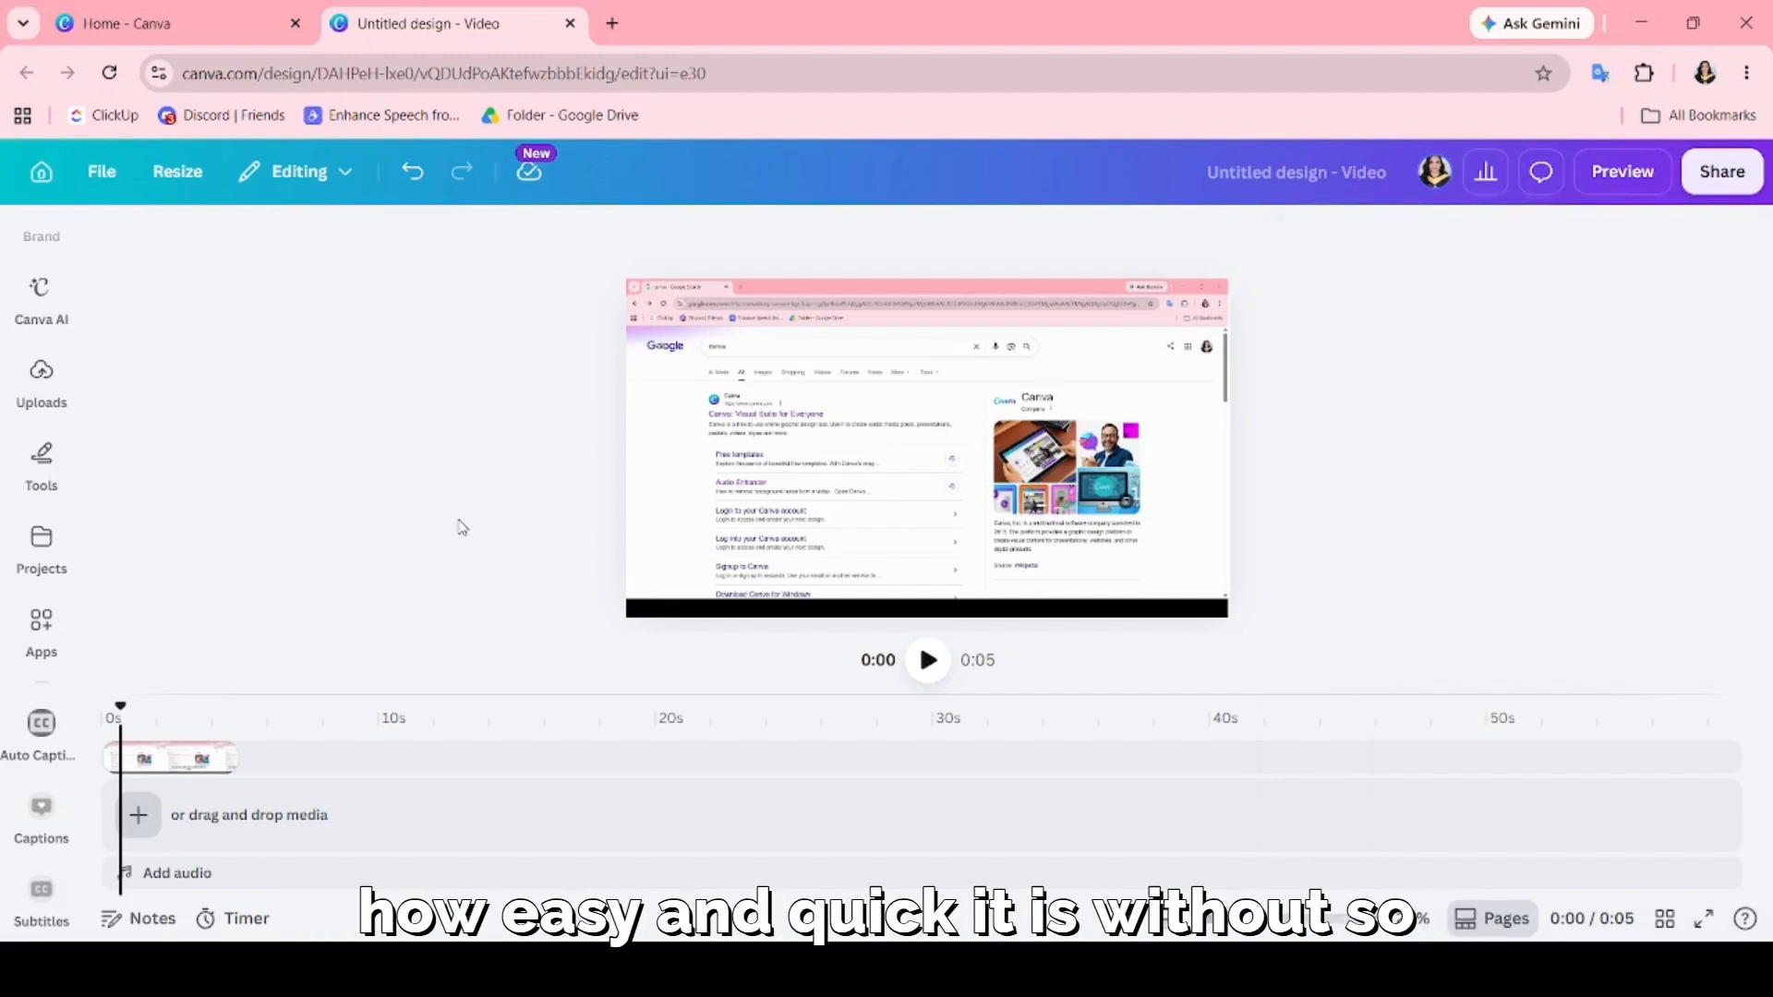